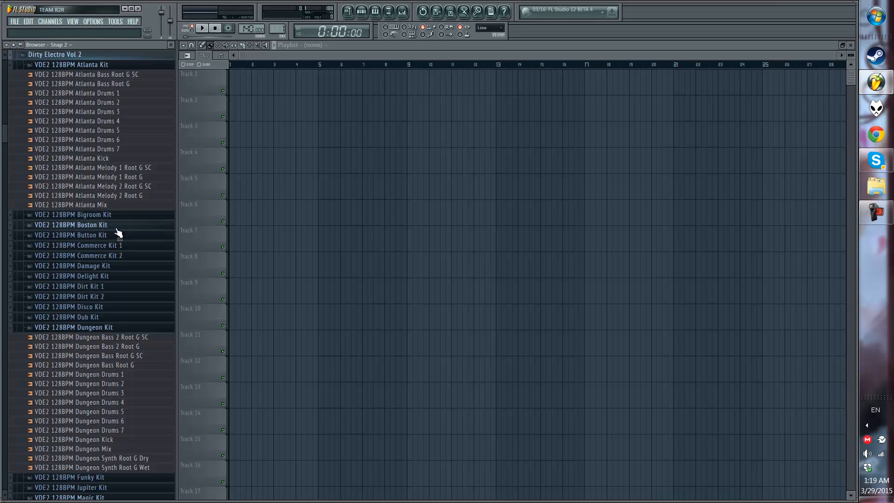
Step: Collapse the Dirty Electro Vol 2 pack and look through the list of sample packs in the browser
scroll(120, 228, "up", 5)
left_click(111, 195)
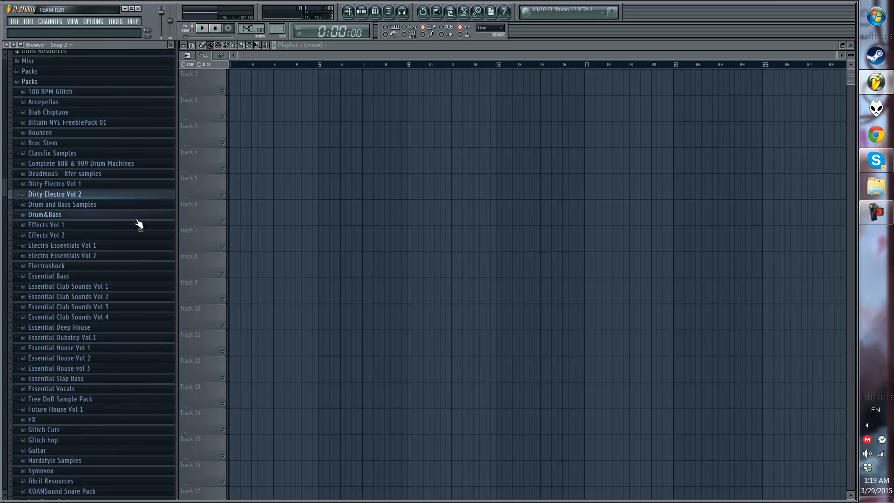
scroll(139, 220, "down", 4)
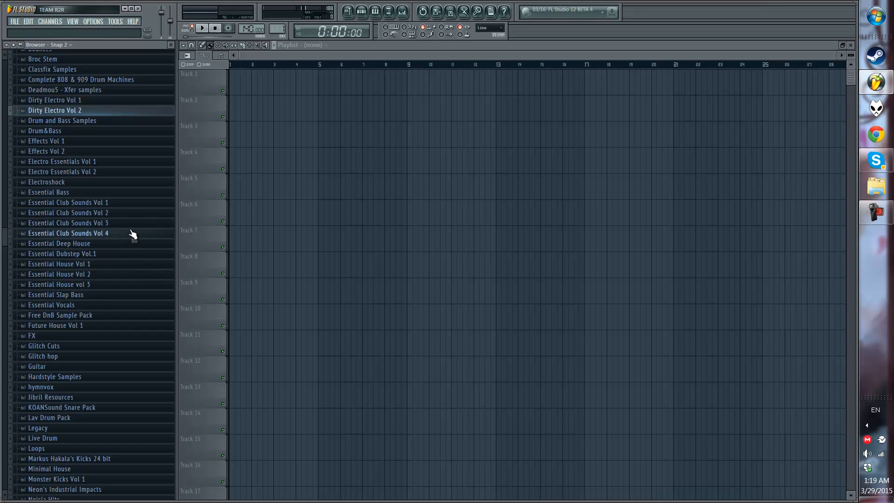
scroll(134, 211, "down", 1)
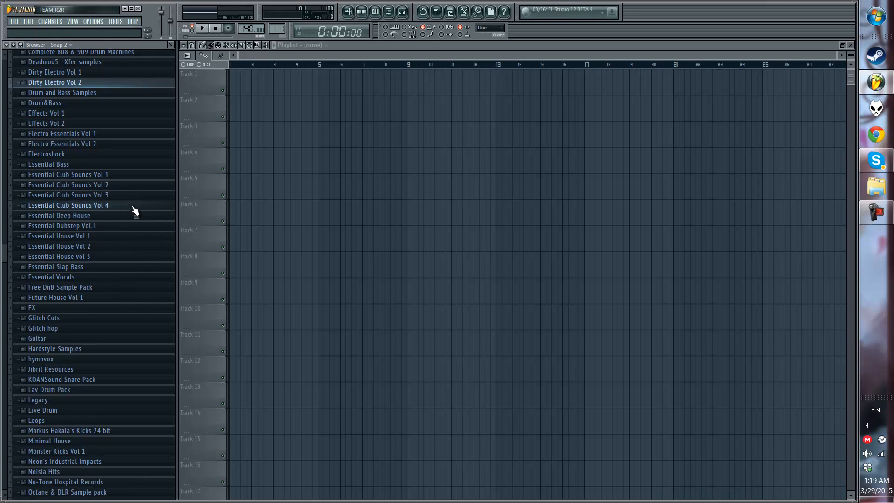
scroll(117, 224, "down", 1)
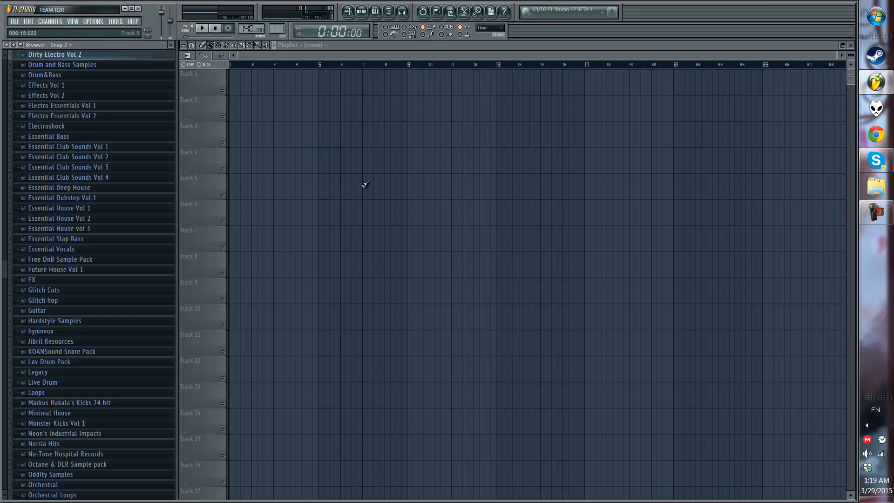
scroll(121, 215, "up", 6)
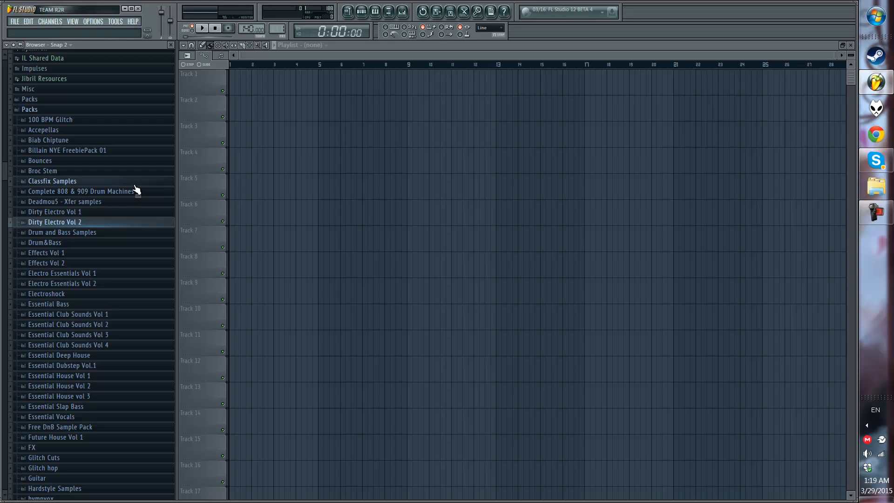
scroll(143, 191, "up", 2)
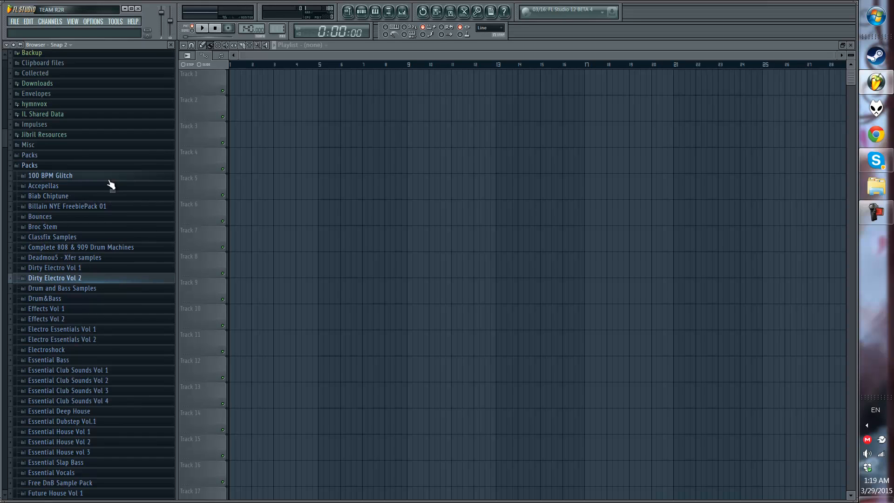
scroll(124, 213, "down", 9)
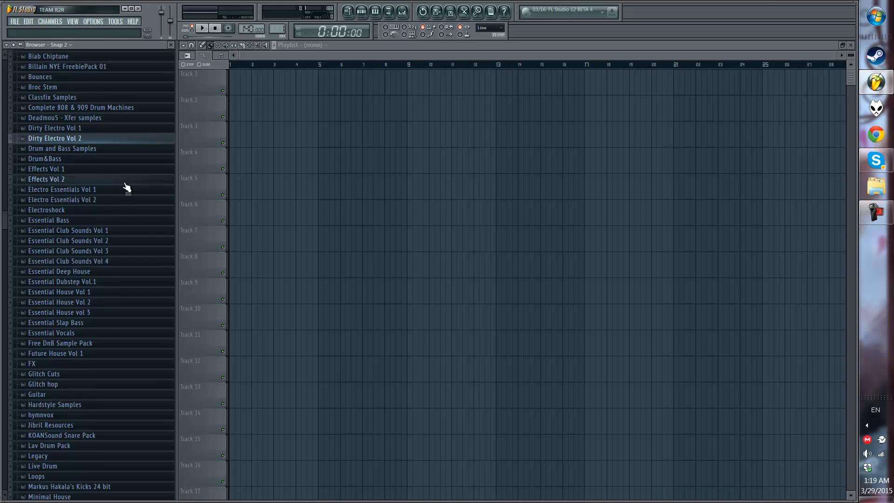
scroll(115, 207, "down", 9)
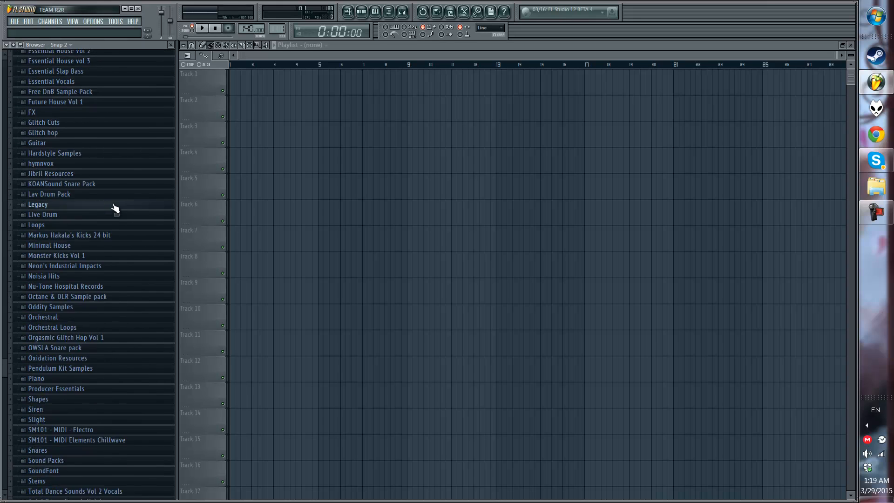
scroll(116, 240, "down", 1)
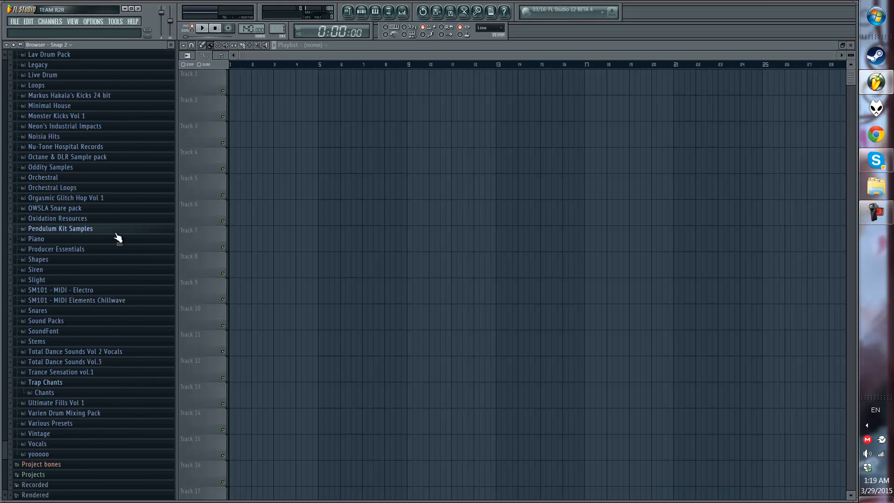
scroll(119, 238, "up", 4)
scroll(118, 239, "up", 6)
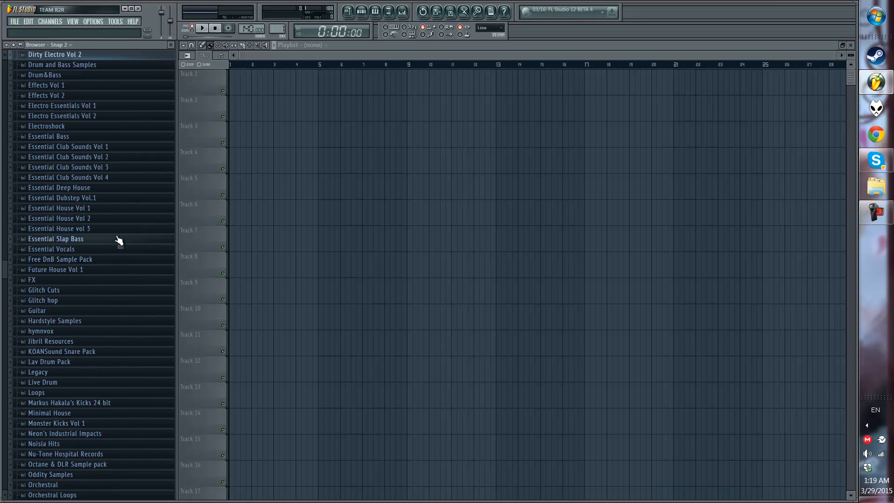
scroll(116, 235, "up", 3)
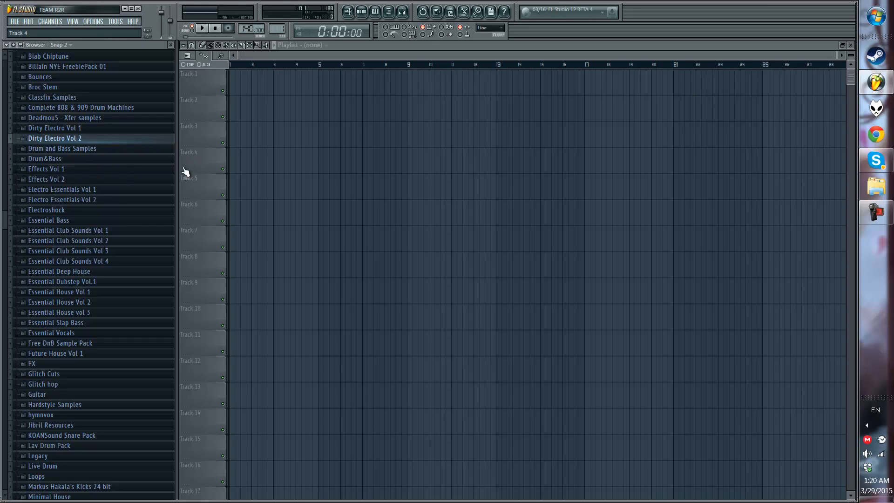
scroll(132, 175, "up", 4)
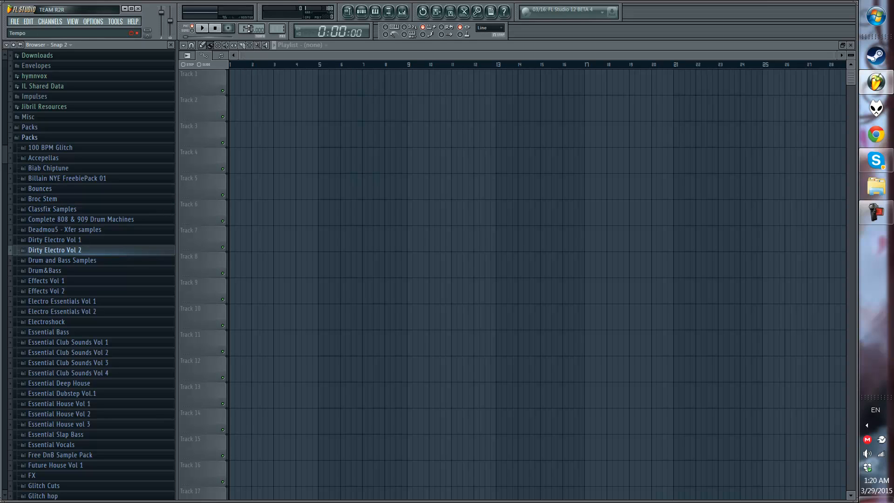
Step: Set the project tempo to 112 BPM and view the kits in the Dirty Electro Vol 1 pack before collapsing it
left_click_drag(249, 29, 248, 33)
left_click(131, 240)
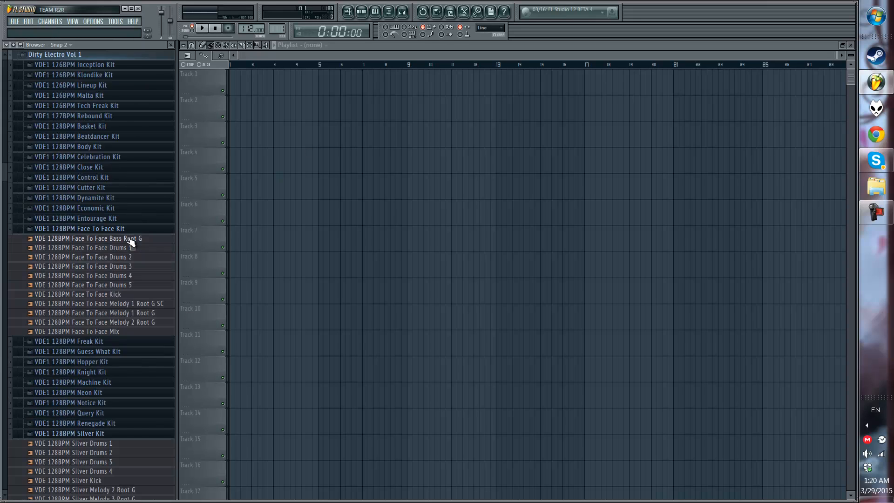
scroll(130, 249, "up", 5)
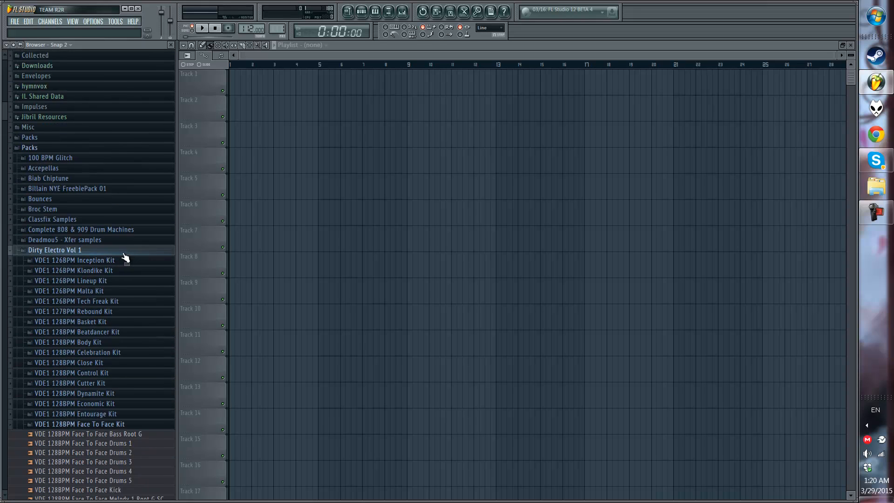
left_click(124, 253)
Step: Restore the playlist to its smaller window size and reposition the step sequencer above the mixer's first tracks
double_click(412, 47)
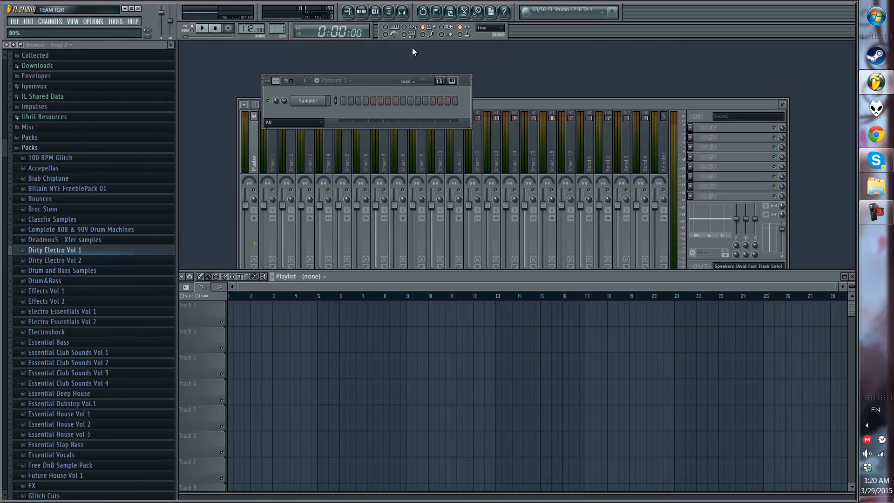
left_click_drag(380, 78, 360, 89)
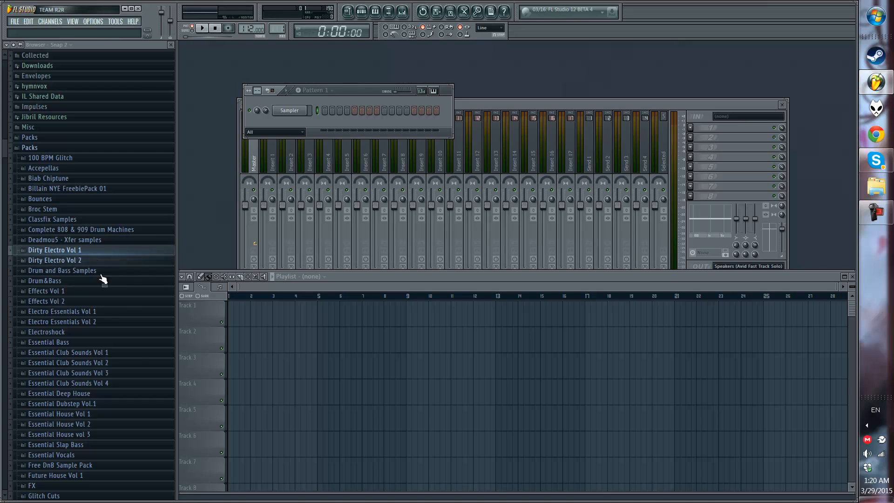
Step: Check the Essential Club Sounds Vol 2 pack, then open the VEC4 Electro Kicks folder within Essential Club Sounds Vol 4's VEC4 Bassdrums
left_click(123, 365)
scroll(120, 353, "down", 4)
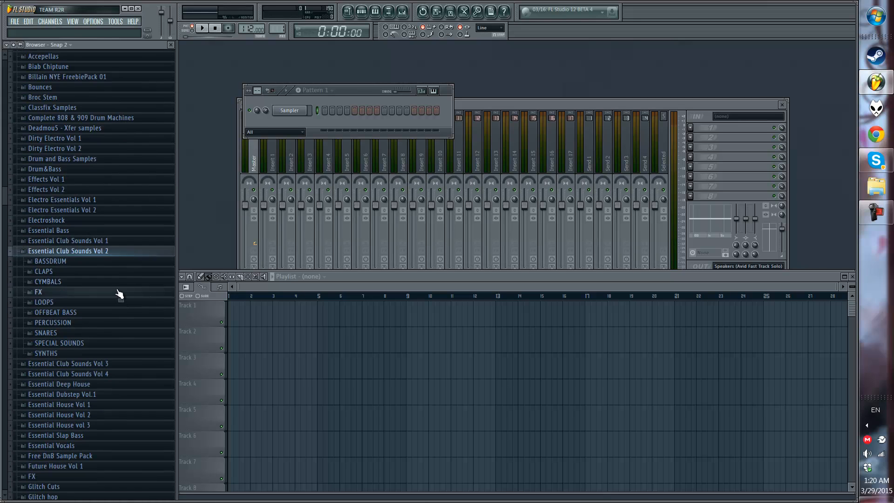
left_click(132, 254)
left_click(132, 272)
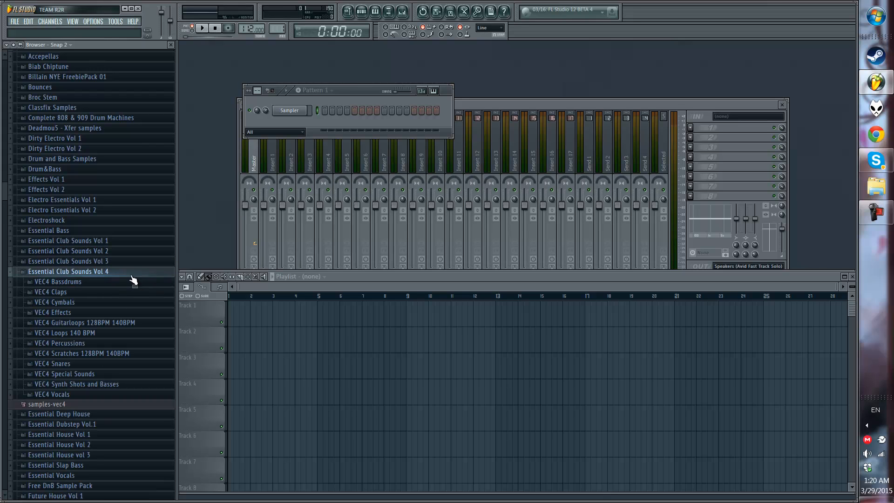
left_click(124, 282)
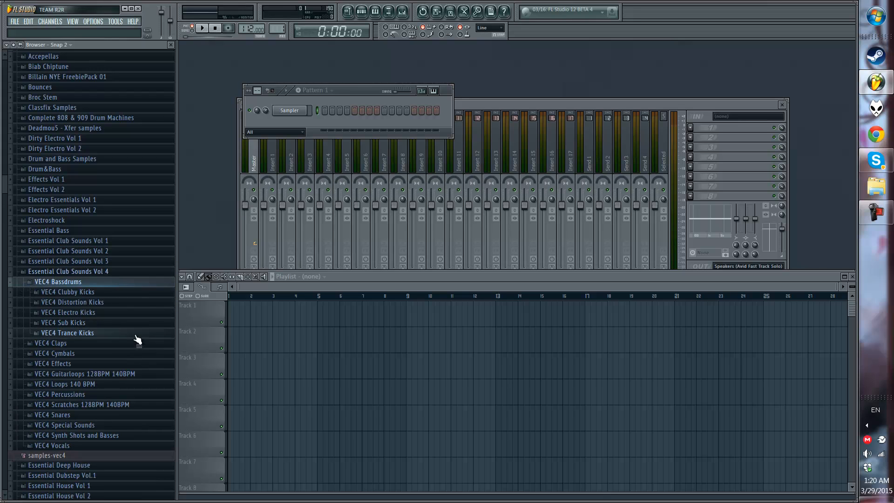
left_click(137, 315)
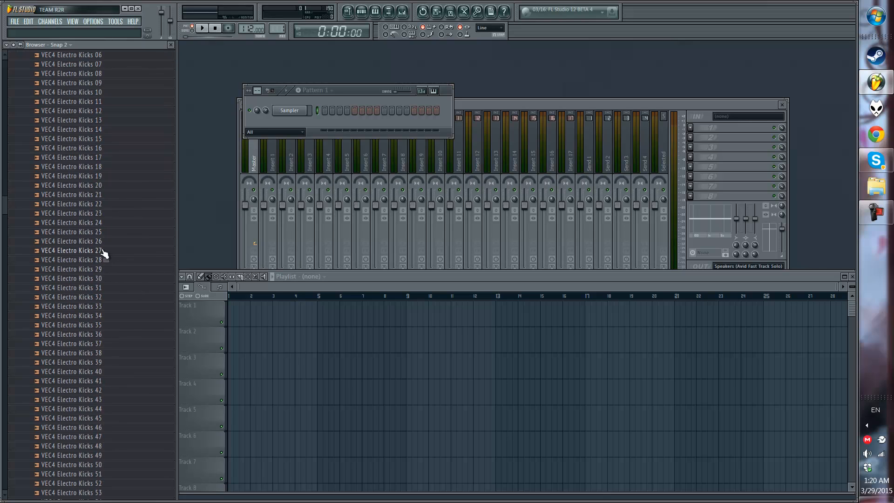
Step: Audition a range of VEC4 Electro Kicks samples, including numbers 30, 36, 38, 51 and 62
scroll(103, 259, "down", 1)
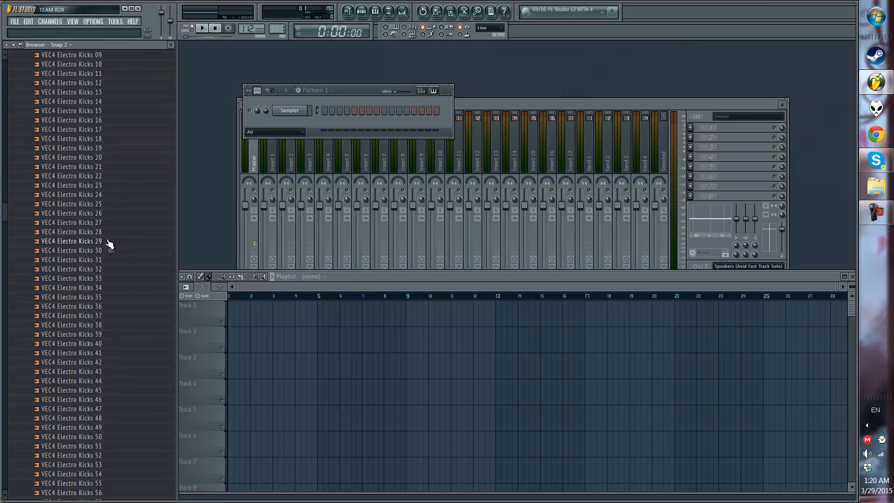
scroll(107, 244, "down", 1)
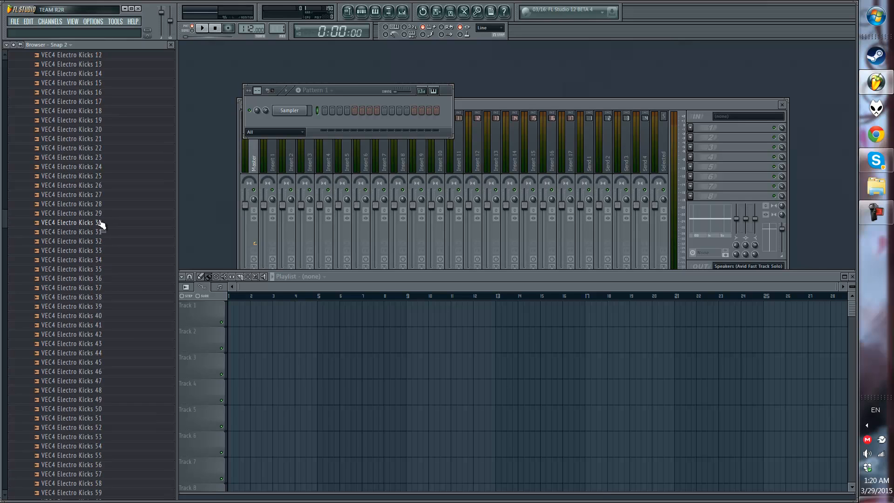
left_click(81, 223)
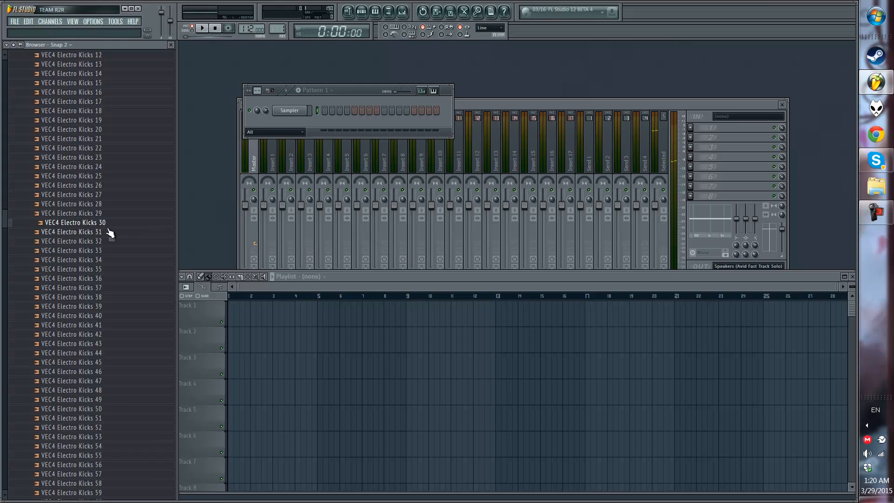
scroll(108, 233, "down", 1)
left_click(95, 241)
left_click(100, 250)
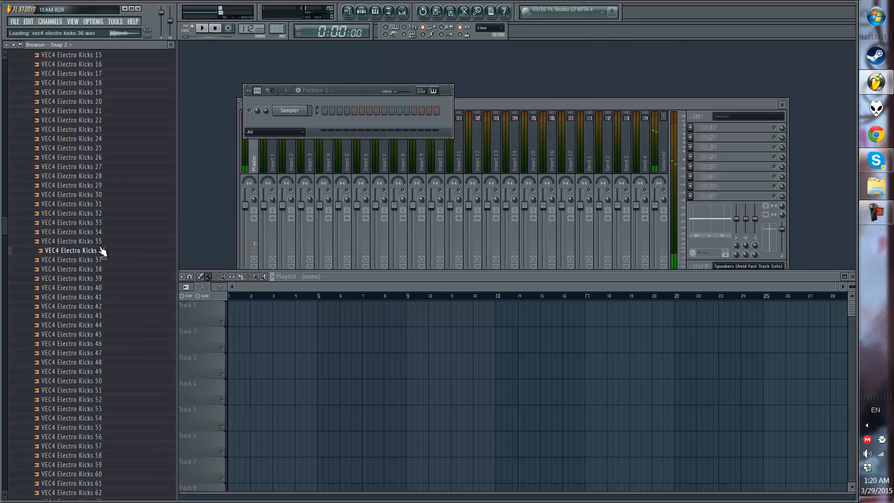
left_click(109, 259)
left_click(106, 269)
scroll(104, 264, "down", 2)
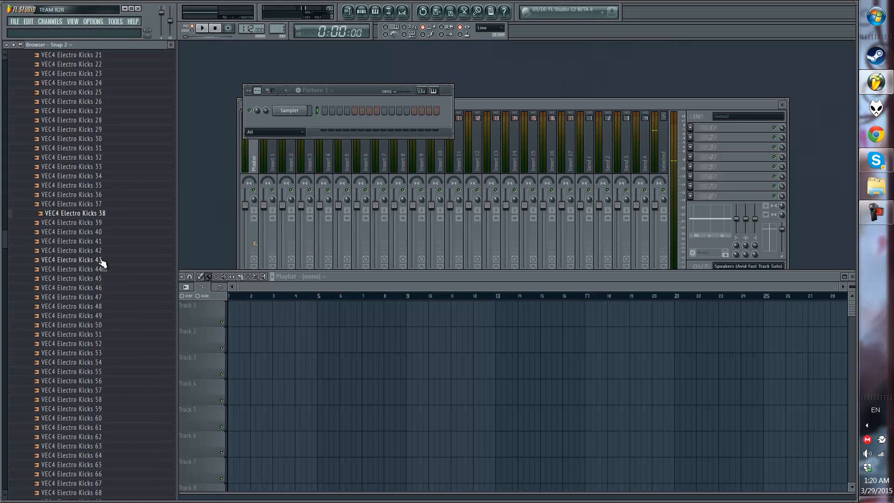
left_click(102, 261)
scroll(103, 284, "down", 5)
left_click(104, 284)
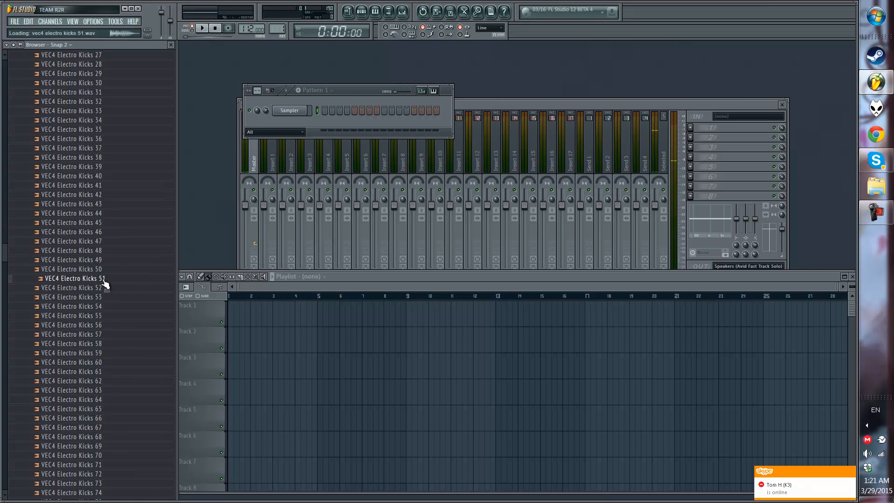
left_click(102, 299)
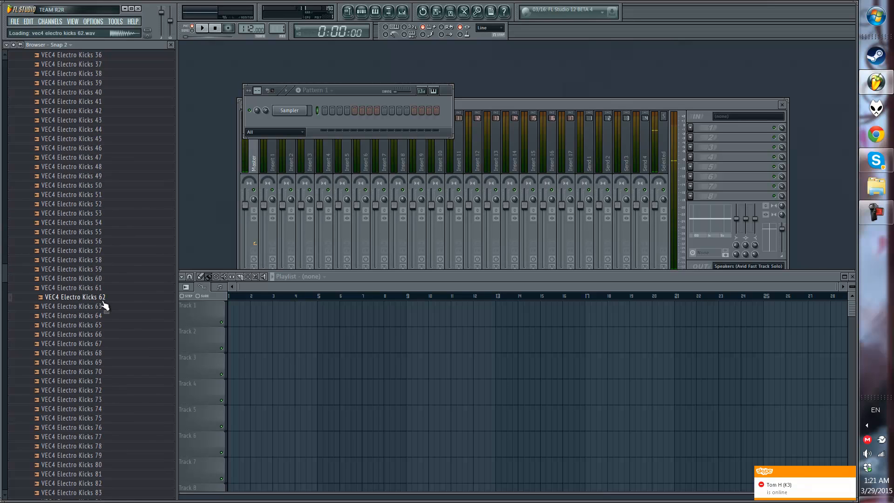
left_click(102, 327)
scroll(102, 297, "down", 3)
Step: Collapse the Essential Club Sounds Vol 4 pack and open the Monster Kicks Vol 1 pack
scroll(99, 278, "up", 8)
scroll(99, 281, "up", 15)
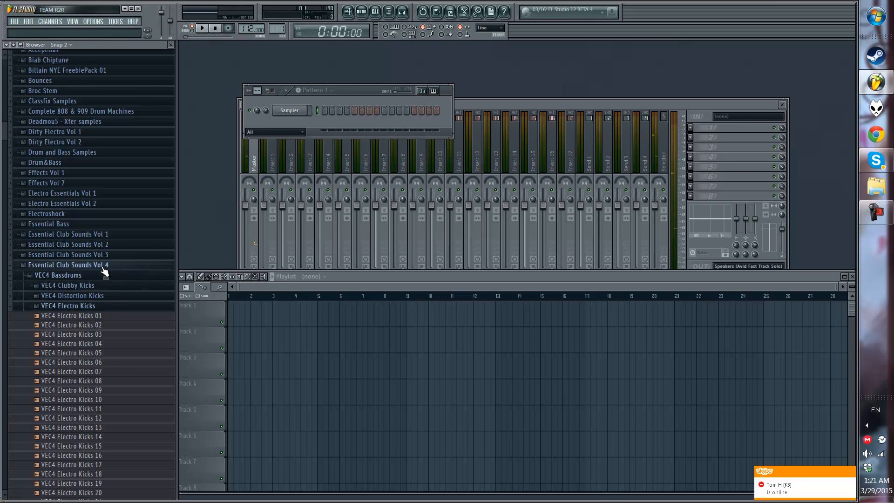
left_click(119, 265)
scroll(116, 254, "down", 3)
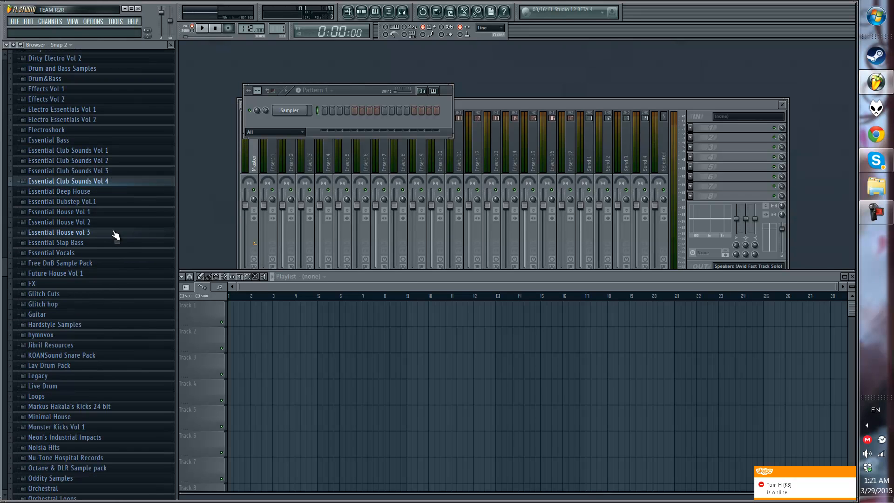
scroll(119, 252, "down", 6)
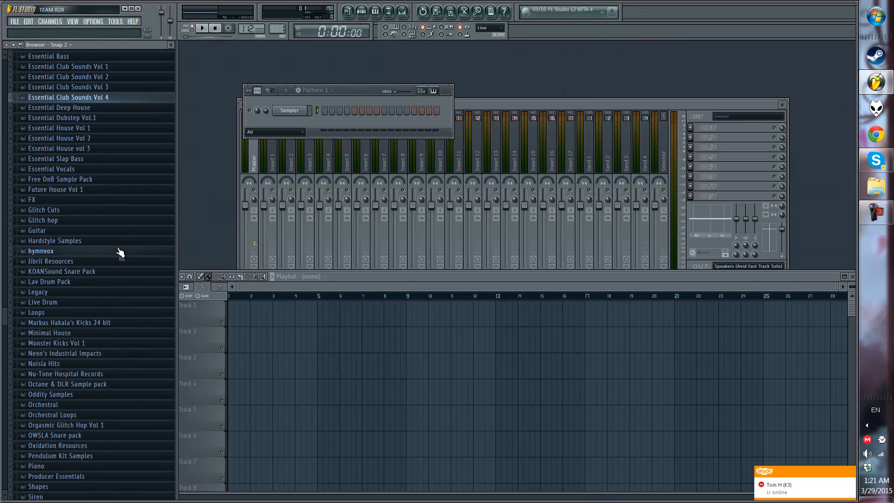
left_click(120, 259)
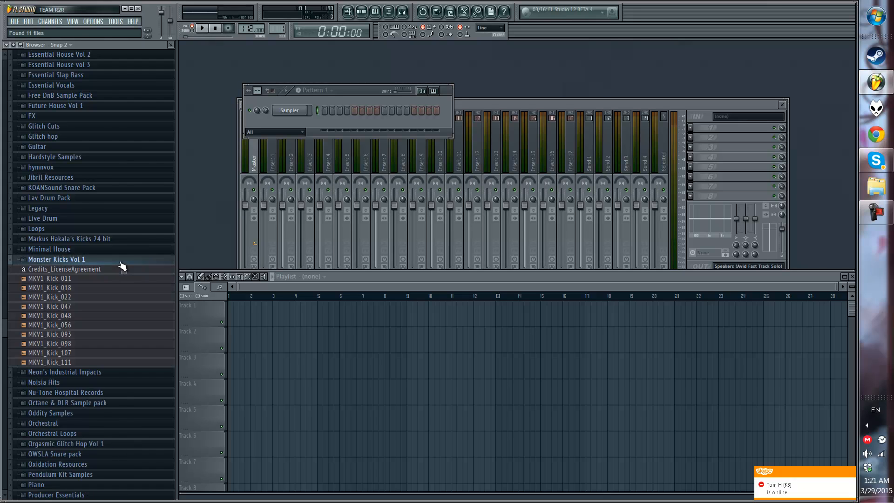
Step: Audition several Monster Kicks Vol 1 samples, including MKV1_Kick_093 and MKV1_Kick_056, and collapse the pack
scroll(107, 274, "down", 1)
left_click(104, 279)
left_click(96, 306)
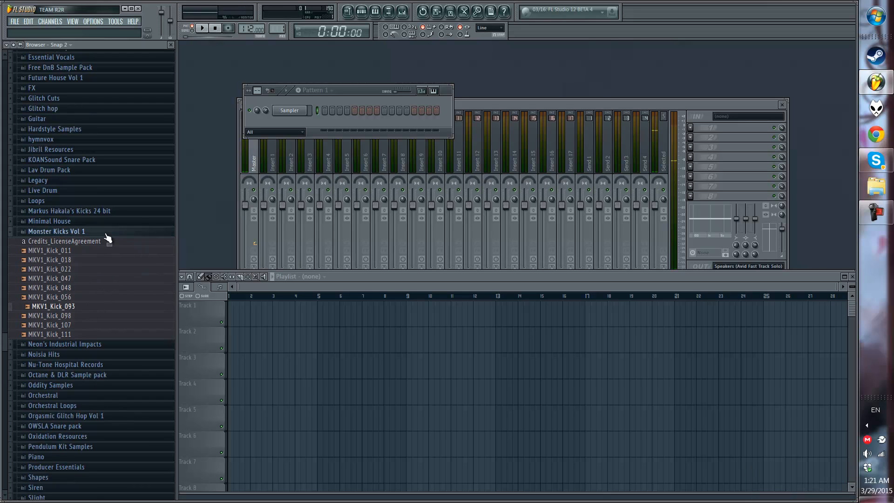
left_click(88, 297)
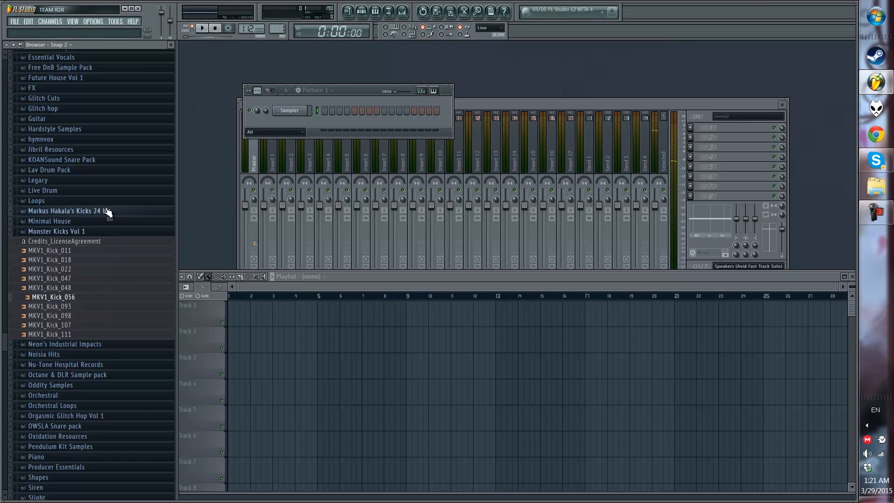
left_click(108, 231)
Step: Open the Nu-Tone Hospital Records pack briefly and collapse it again
scroll(113, 230, "down", 2)
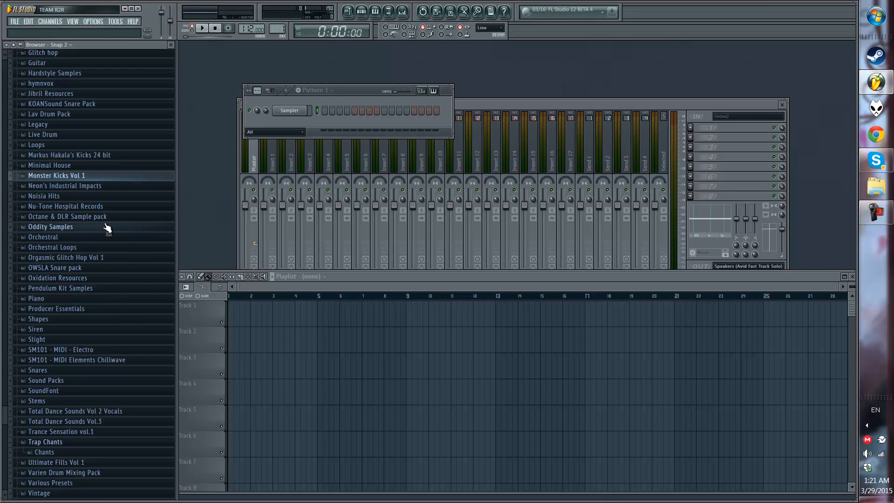
left_click(112, 208)
left_click(113, 209)
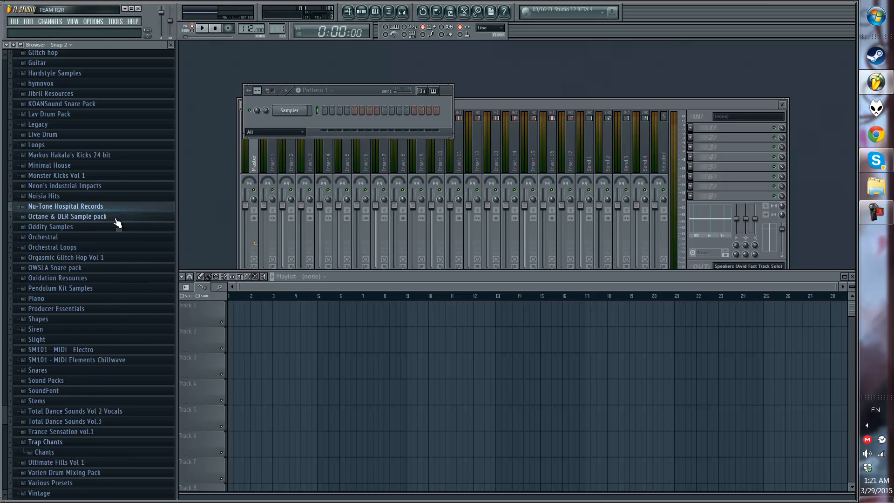
Step: Open the VTDS3 Dirty Dubby Kicks folder in the Total Dance Sounds Vol.3 pack and audition VTDS3 Dirty Dubby Kick 30
scroll(119, 260, "down", 2)
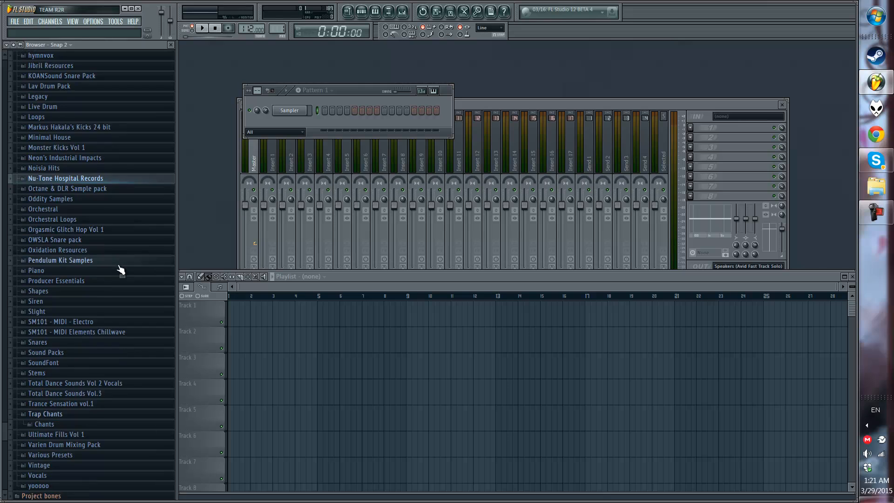
scroll(132, 298, "down", 2)
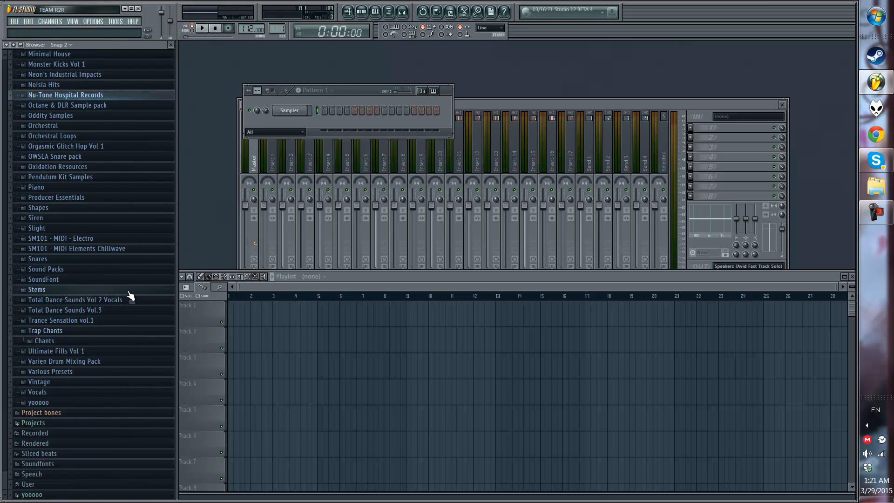
left_click(131, 314)
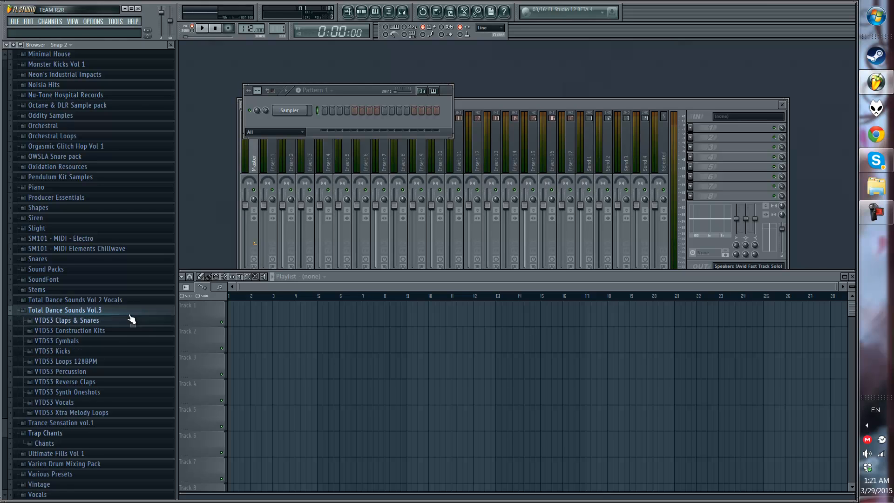
scroll(106, 312, "down", 2)
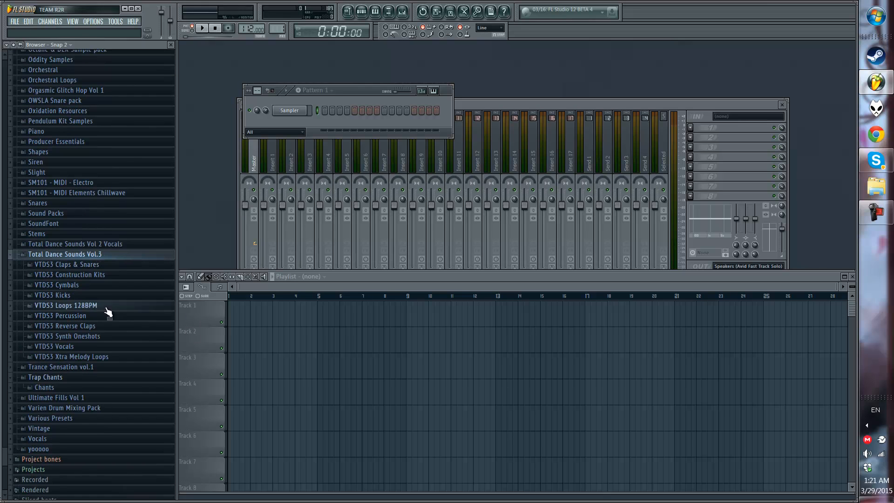
left_click(102, 296)
left_click(100, 317)
left_click(101, 334)
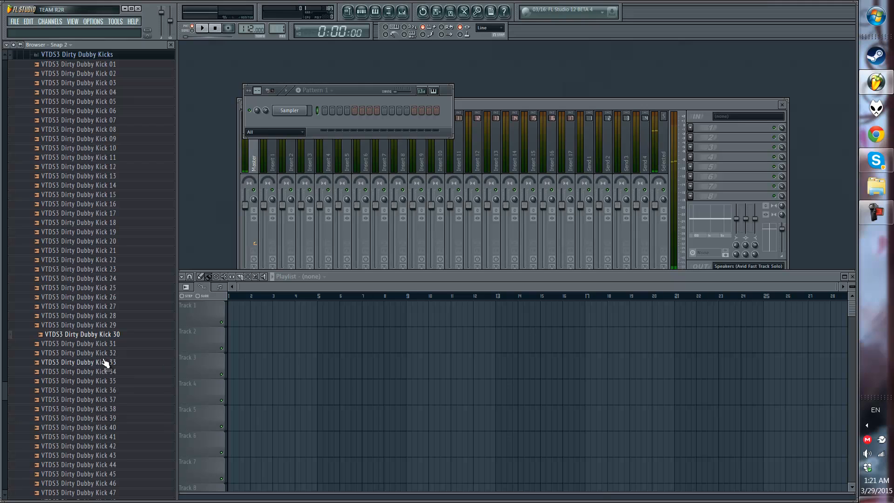
Step: Load VTDS3 Dirty Dubby Kick 30 into the Sampler channel and fill each 4 steps of Pattern 1
left_click(102, 338)
left_click_drag(101, 337, 291, 115)
right_click(291, 115)
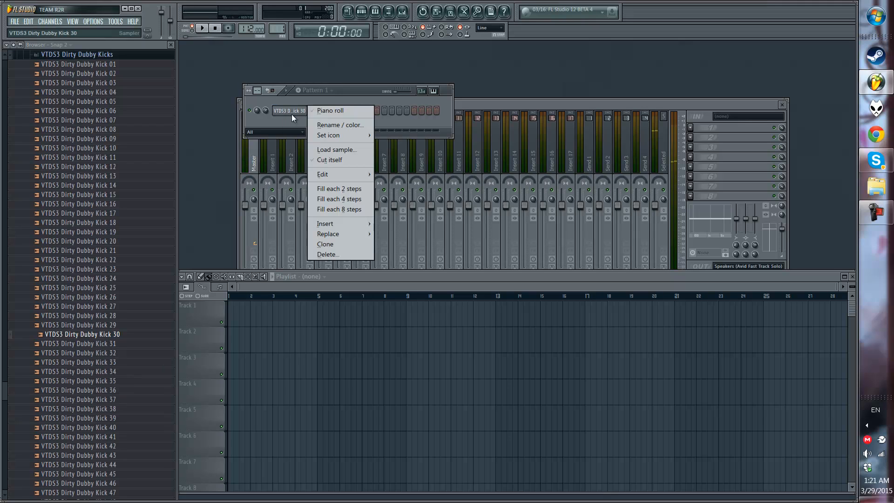
left_click(347, 189)
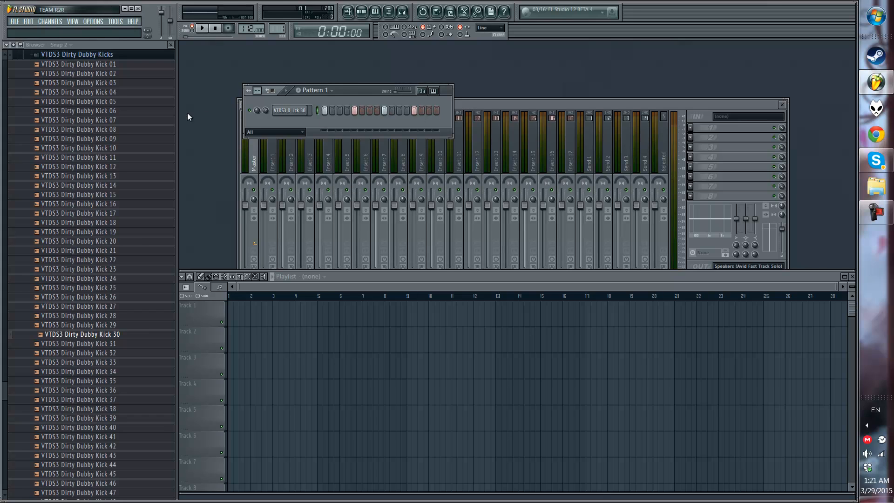
Step: Collapse the VTDS3 Dirty Dubby Kicks folder and the Total Dance Sounds Vol.3 pack
left_click(128, 56)
scroll(133, 112, "up", 5)
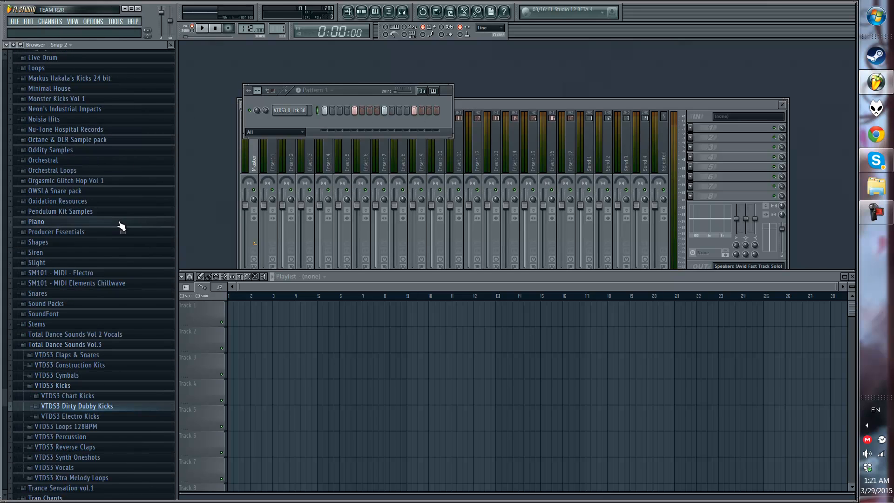
left_click(102, 345)
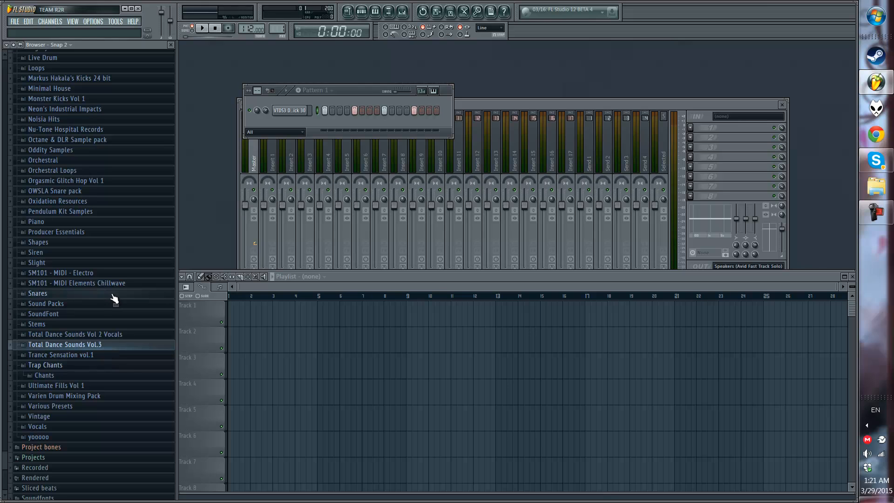
scroll(119, 298, "up", 7)
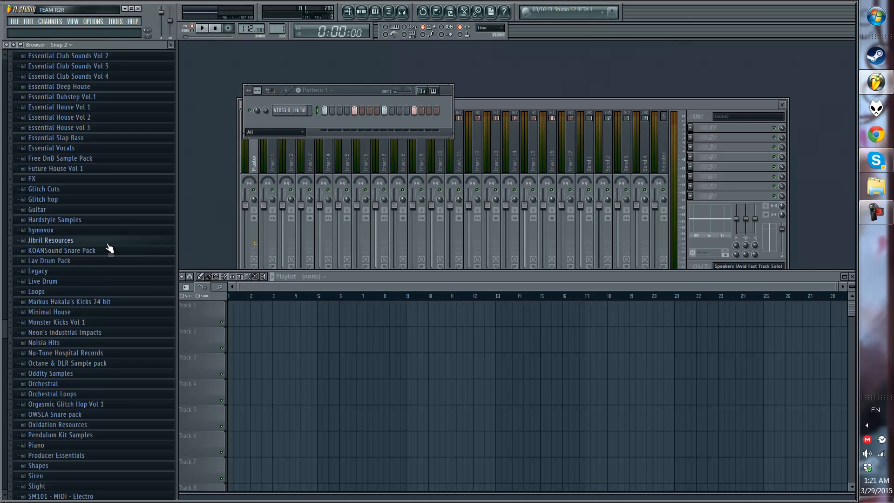
Step: Look inside the Trance Sensation vol.1 pack and collapse it again
scroll(109, 249, "down", 8)
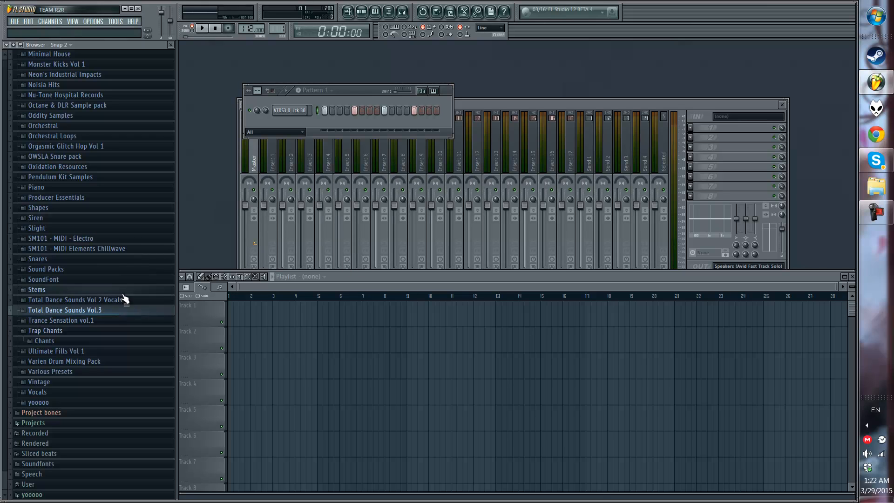
left_click(118, 320)
scroll(117, 308, "up", 2)
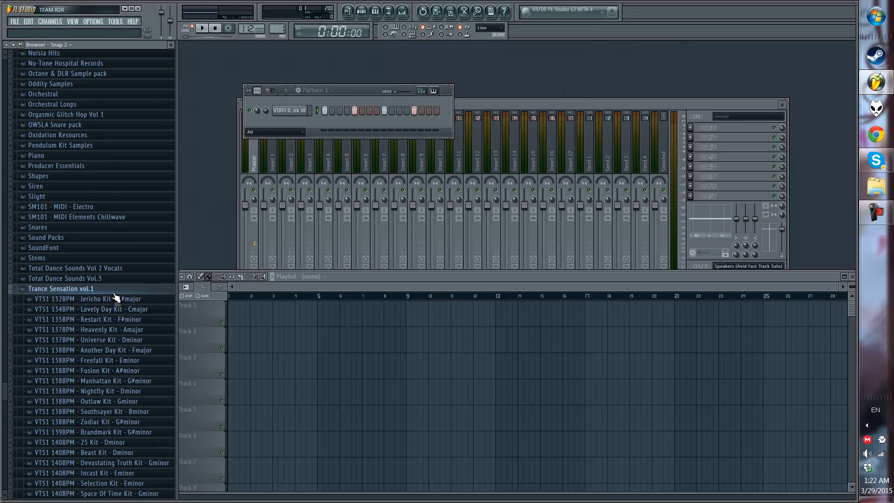
left_click(113, 293)
Step: Expand the Trap Chants pack and open its Chants folder
left_click(95, 331)
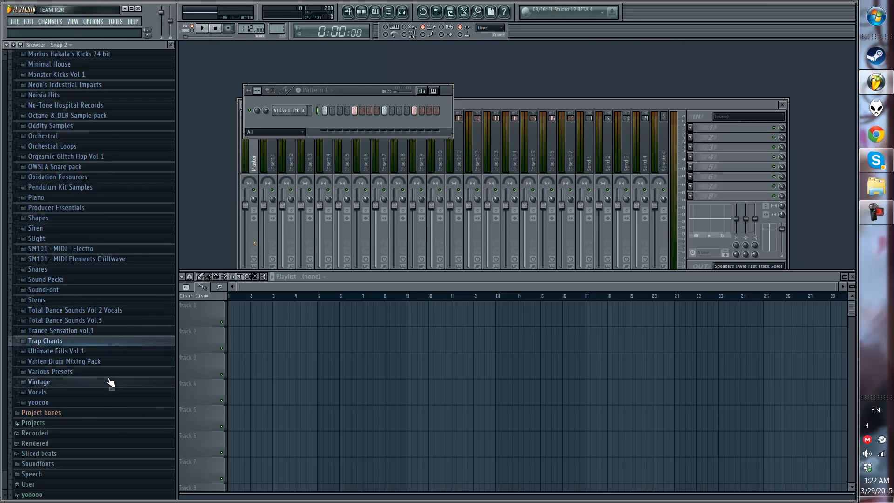
left_click(99, 344)
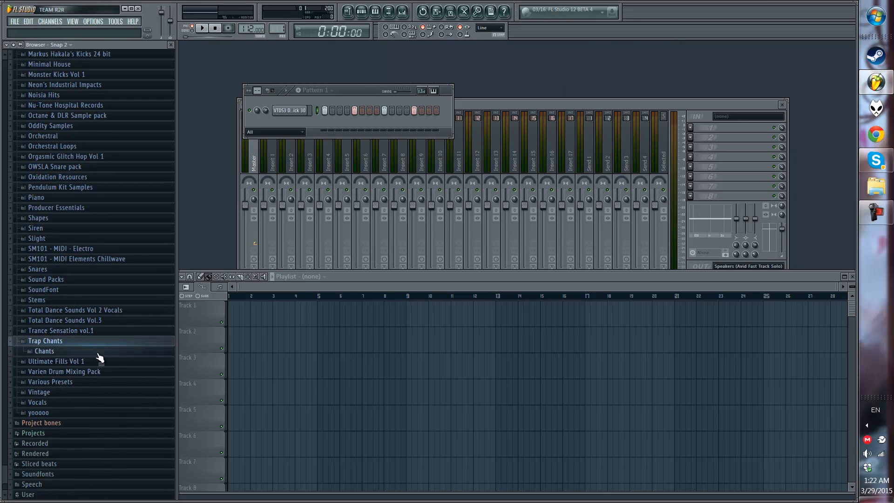
left_click(98, 352)
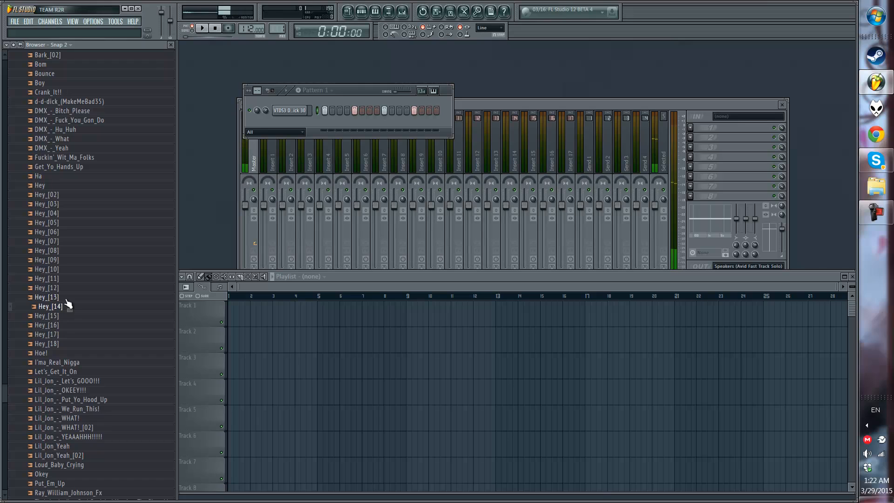
Step: Audition the Hey chant samples between Hey_[07] and Hey_[17] to compare them
left_click(64, 298)
left_click(64, 288)
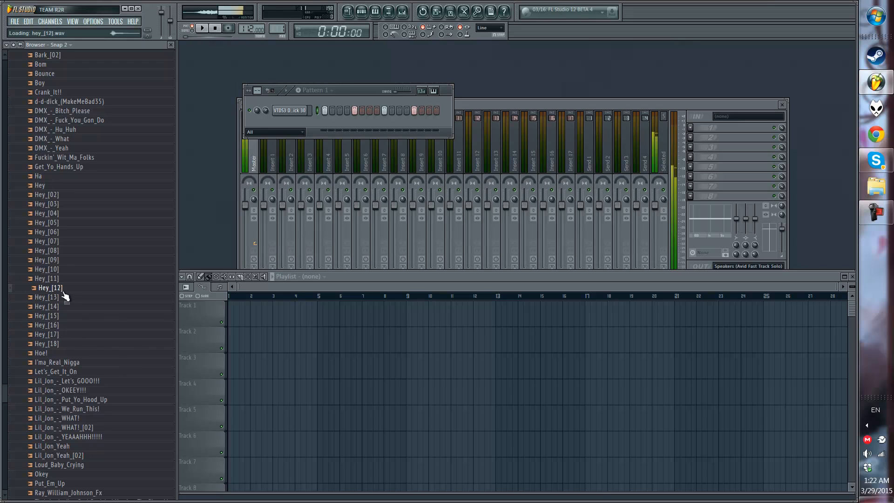
left_click(64, 279)
left_click(65, 269)
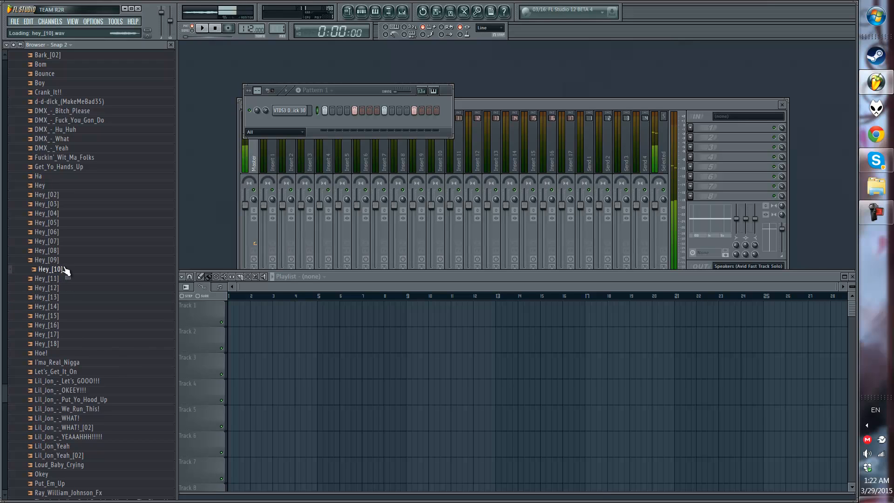
left_click(65, 260)
left_click(65, 251)
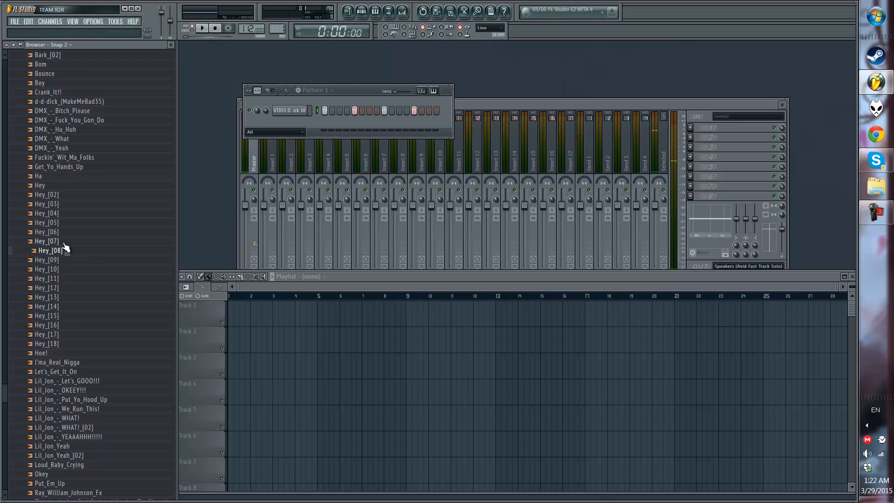
left_click(63, 241)
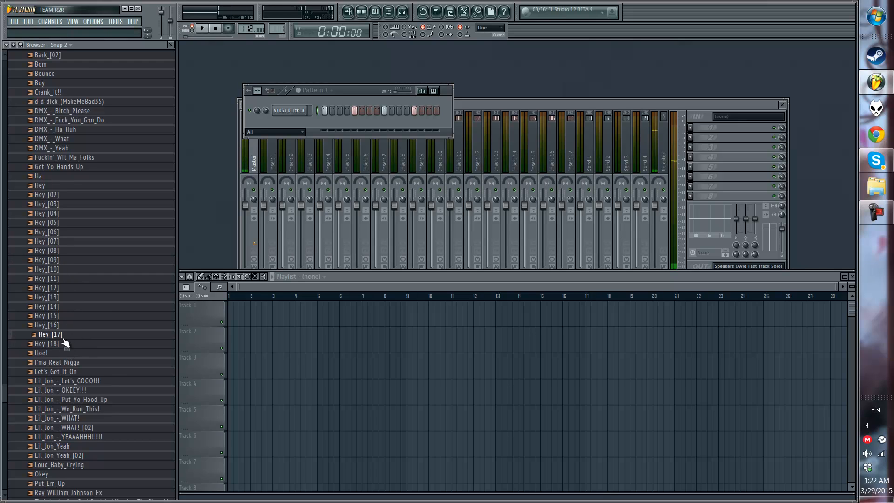
left_click(63, 316)
left_click(67, 326)
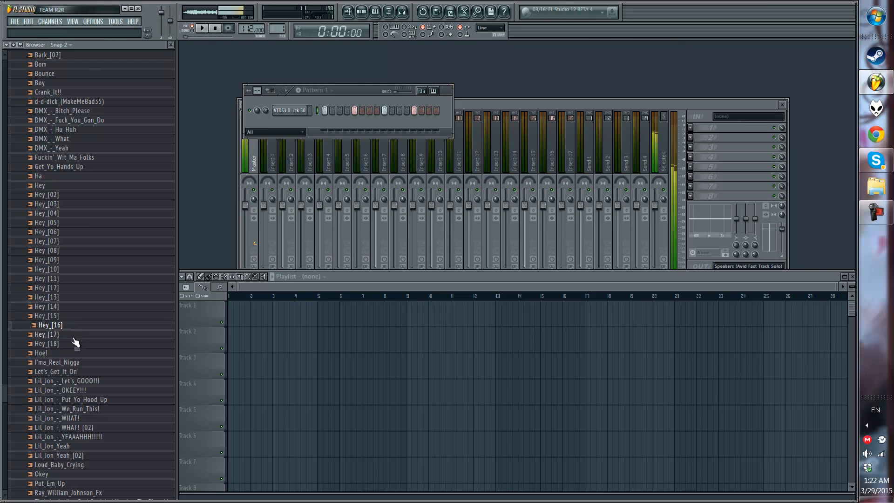
left_click(71, 335)
Step: Add Hey_[16] as a new channel below the kick and place it on steps 3, 7, 11 and 15
left_click(66, 326)
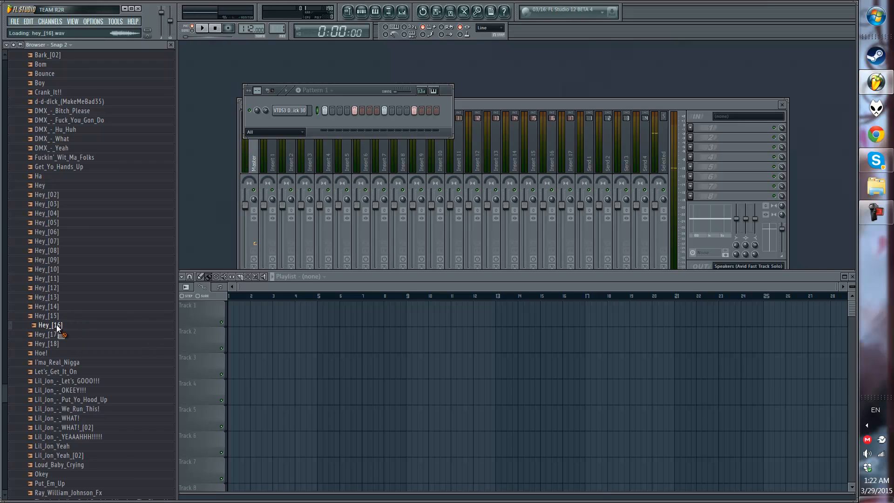
left_click_drag(58, 327, 289, 124)
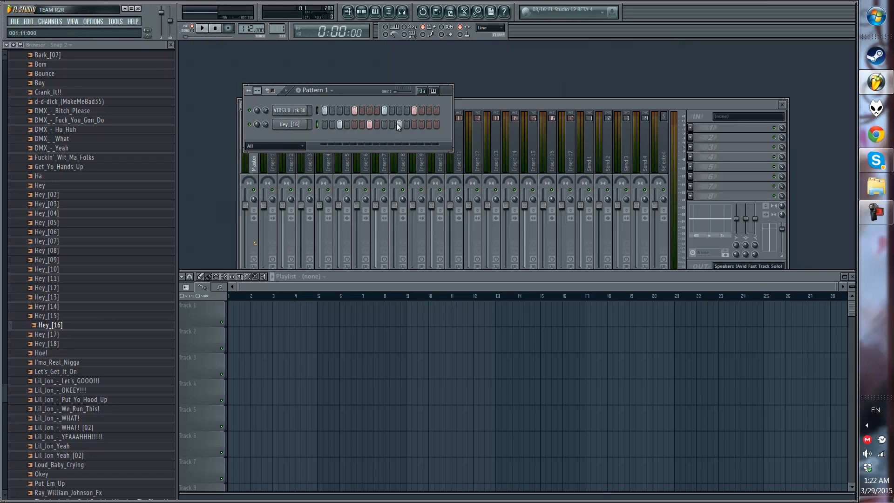
left_click(426, 123)
Step: Collapse the Chants folder and the Trap Chants pack
scroll(96, 289, "up", 13)
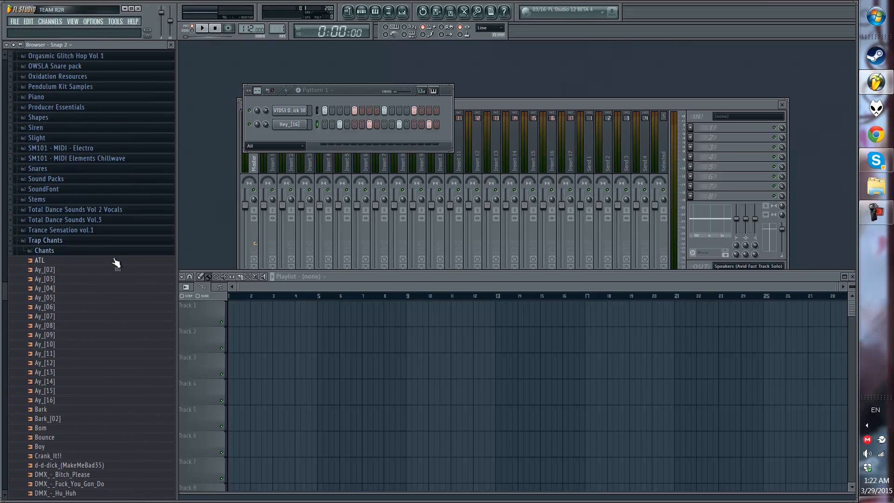
left_click(108, 251)
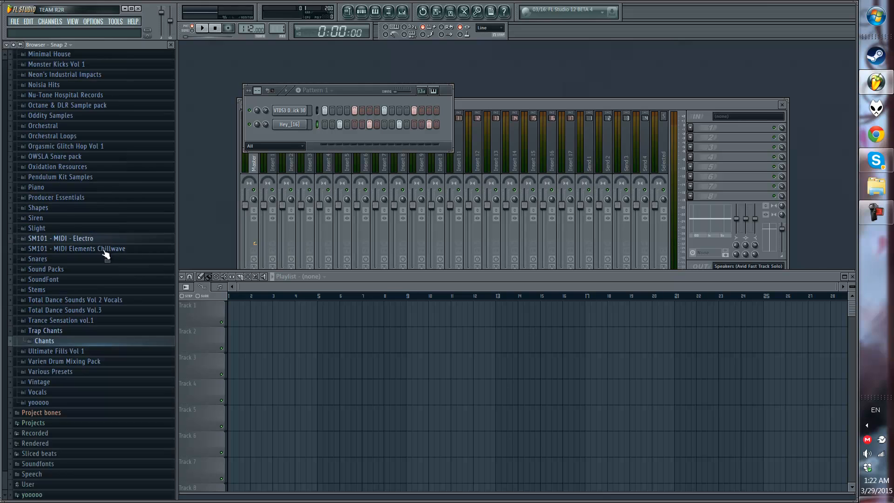
left_click(103, 335)
Step: Look inside the Octane & DLR Sample pack and collapse it again
scroll(89, 295, "up", 4)
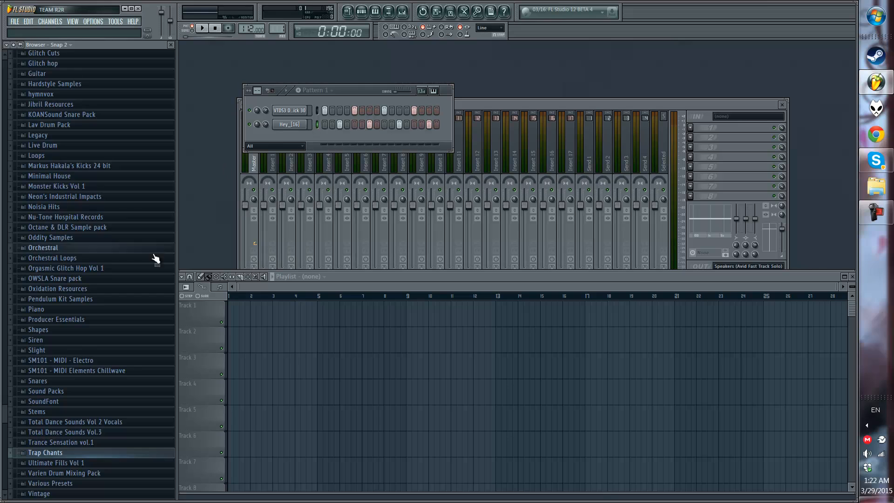
left_click(124, 227)
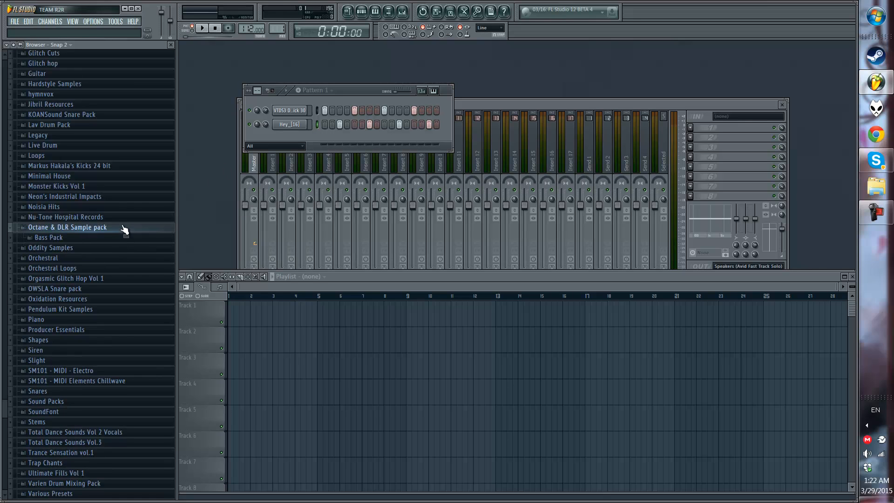
left_click(117, 228)
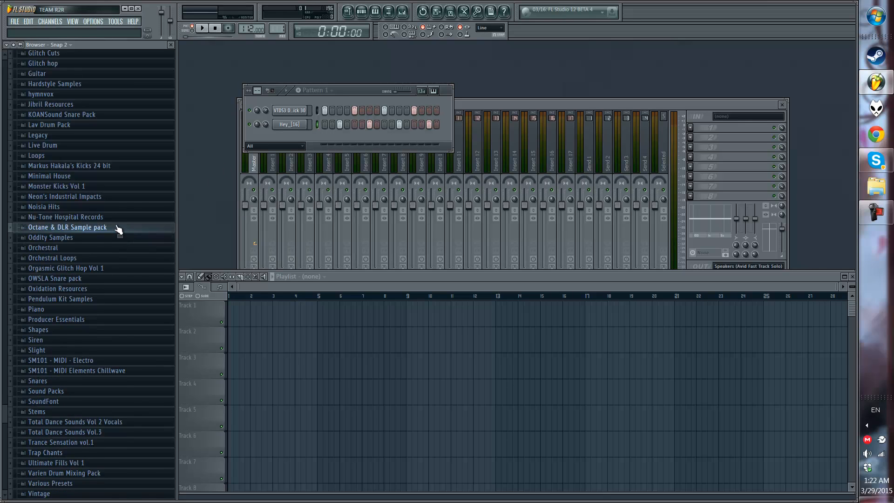
Step: Audition Impact 06 from Neon's Industrial Impacts and place it at bar 1 of Track 1 in the playlist
left_click(106, 200)
scroll(93, 241, "down", 1)
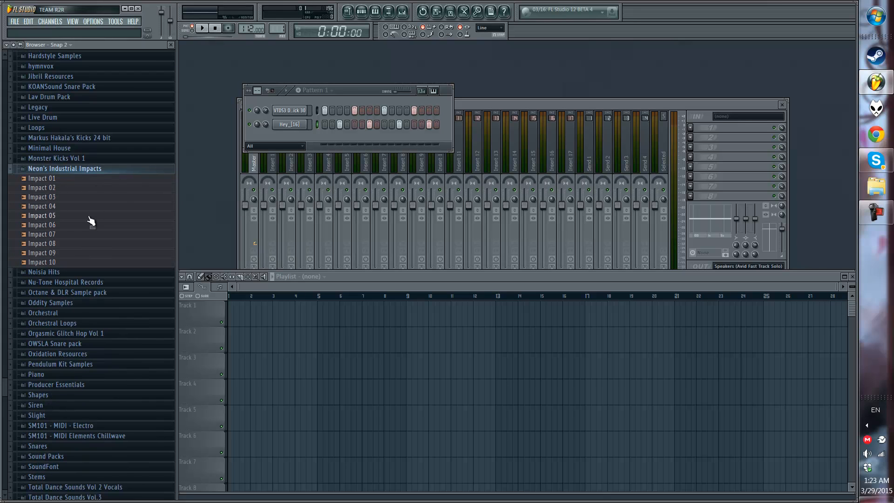
left_click(60, 225)
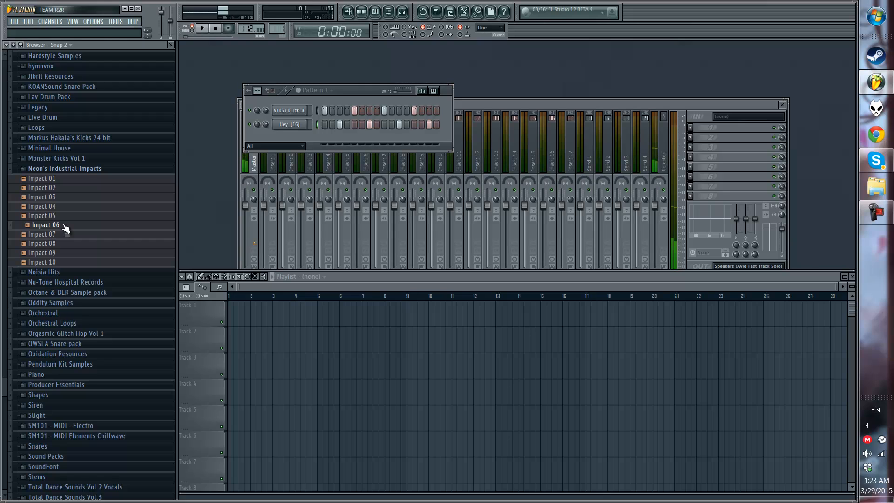
left_click_drag(65, 228, 228, 312)
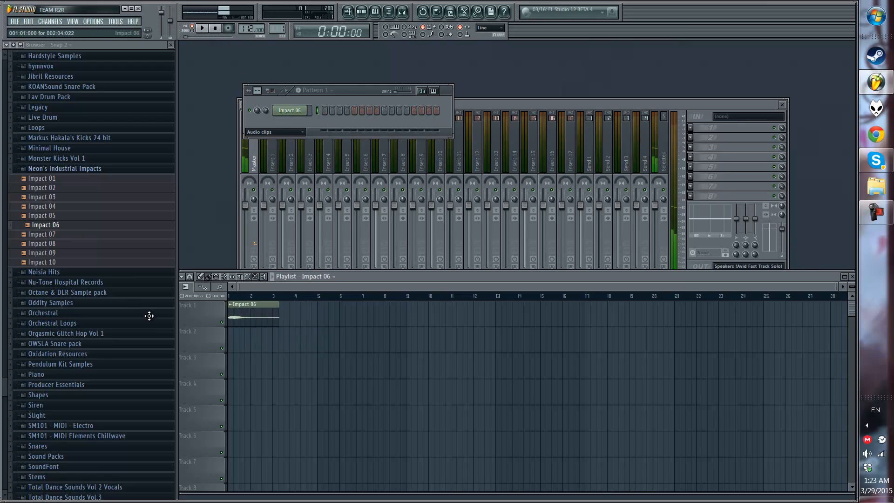
Step: Collapse the Neon's Industrial Impacts pack and return to the Essential packs in the browser
left_click(98, 169)
scroll(102, 274, "up", 9)
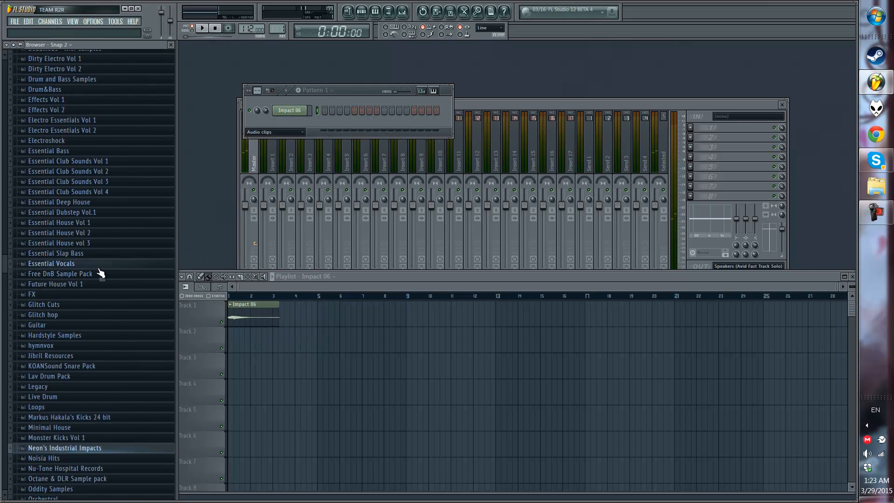
scroll(107, 271, "up", 1)
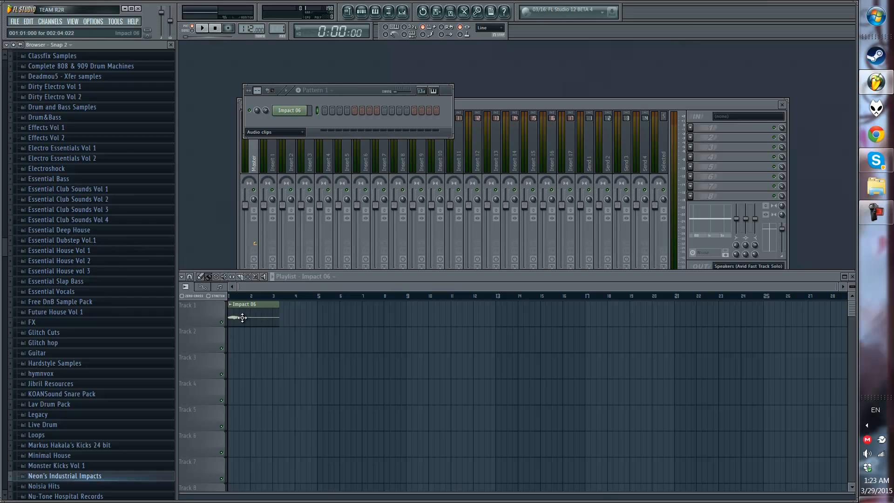
Step: Open the snares folder of the Essential Club Sounds Vol 4 pack and audition VEC4 Snares 026
left_click(68, 219)
left_click(68, 230)
scroll(70, 219, "up", 5)
left_click(70, 204)
left_click(113, 287)
left_click(93, 299)
scroll(103, 229, "down", 4)
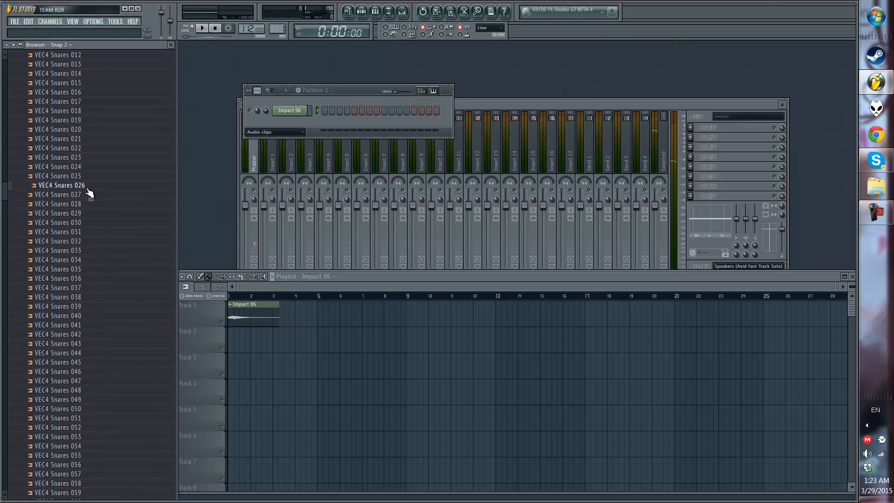
Step: Show the Unsorted channel group, add VEC4 Snares 026 as a new channel and place it on steps 5 and 13
left_click_drag(89, 193, 292, 126)
left_click(289, 133)
left_click(280, 166)
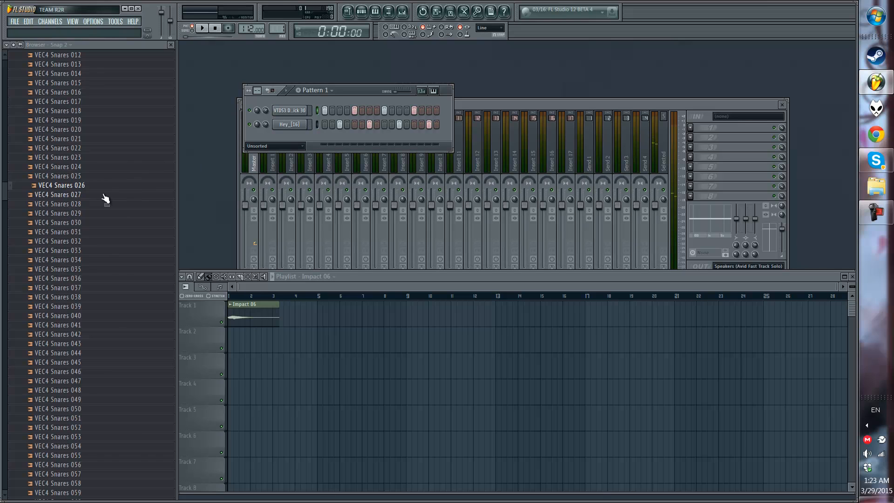
left_click_drag(92, 187, 356, 140)
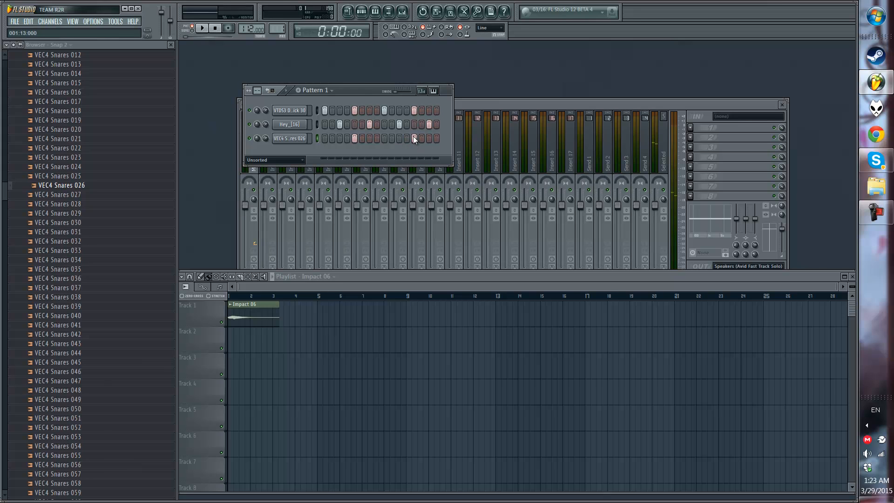
Step: Collapse the VEC4 Snares folder and open the VEC4 Rides folder inside VEC4 Cymbals in the browser
scroll(92, 135, "up", 5)
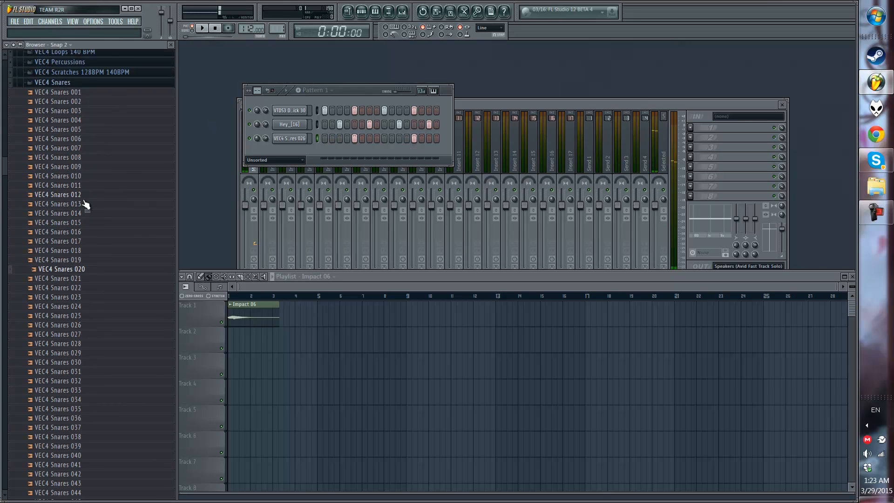
scroll(85, 204, "up", 5)
left_click(105, 249)
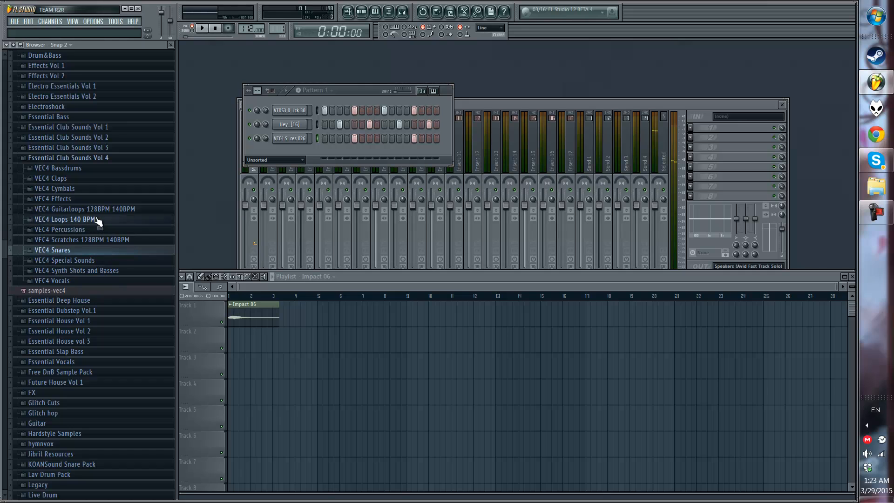
left_click(97, 190)
left_click(129, 240)
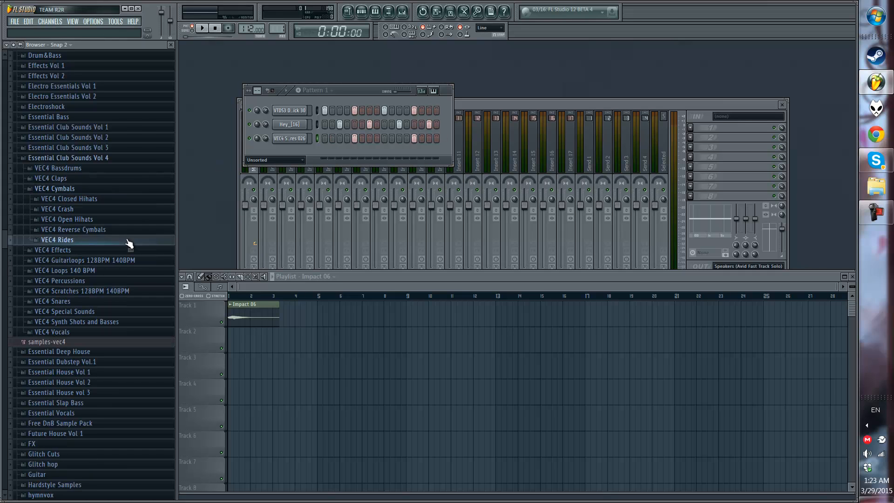
Step: Audition VEC4 Rides 25 and 22, add VEC4 Rides 22 as a new channel and fill all 16 of its steps
left_click(95, 262)
scroll(94, 263, "down", 3)
left_click(81, 206)
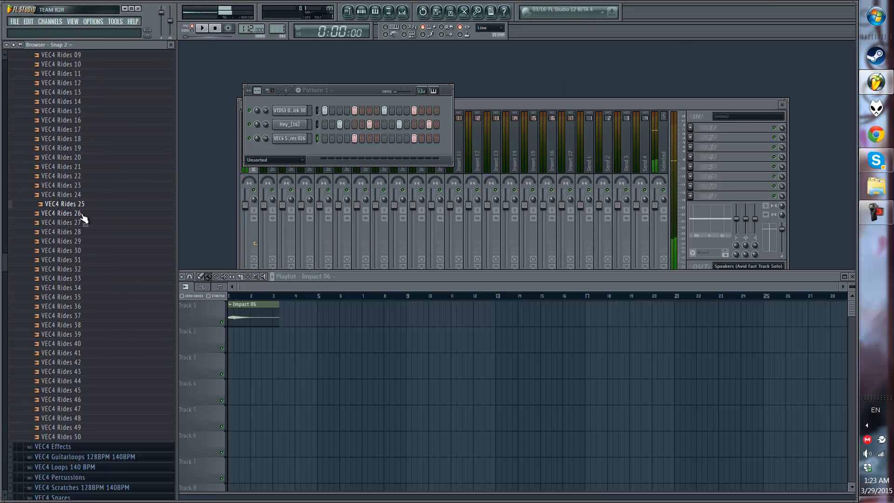
left_click(82, 177)
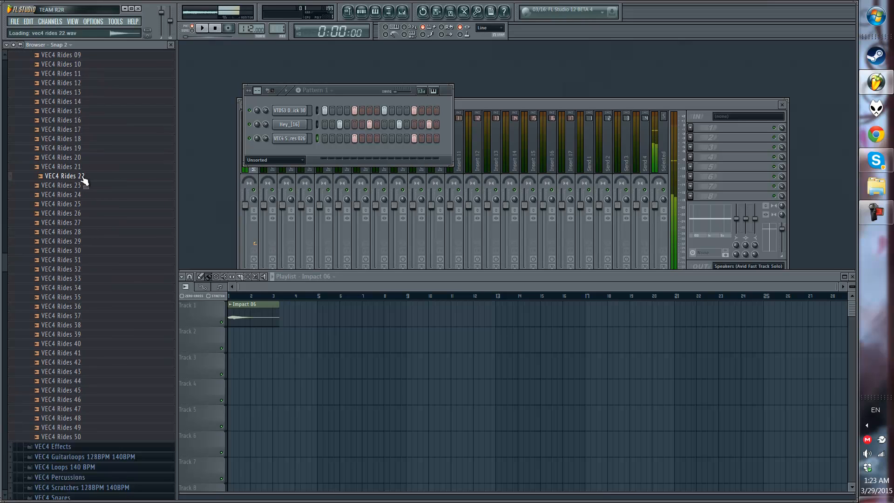
left_click_drag(84, 180, 289, 154)
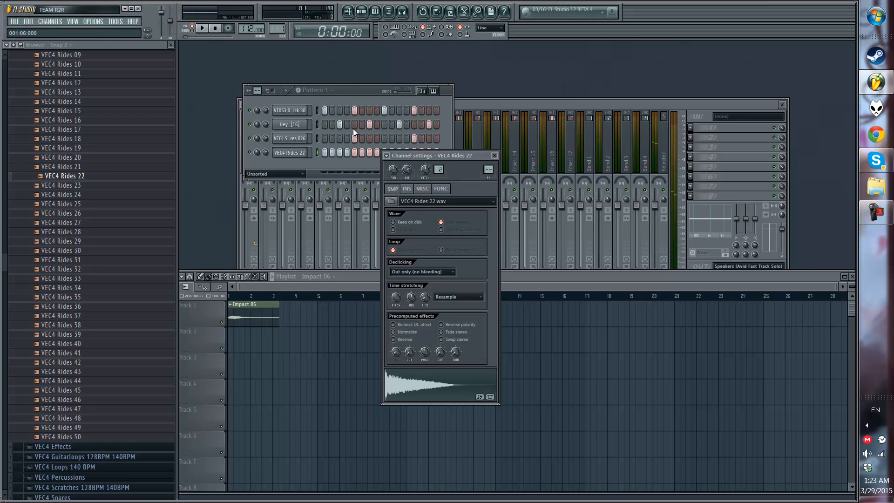
Step: Draw slightly uneven velocities across the VEC4 Rides 22 steps in the graph editor and close the graph
left_click(421, 91)
left_click_drag(330, 182, 432, 182)
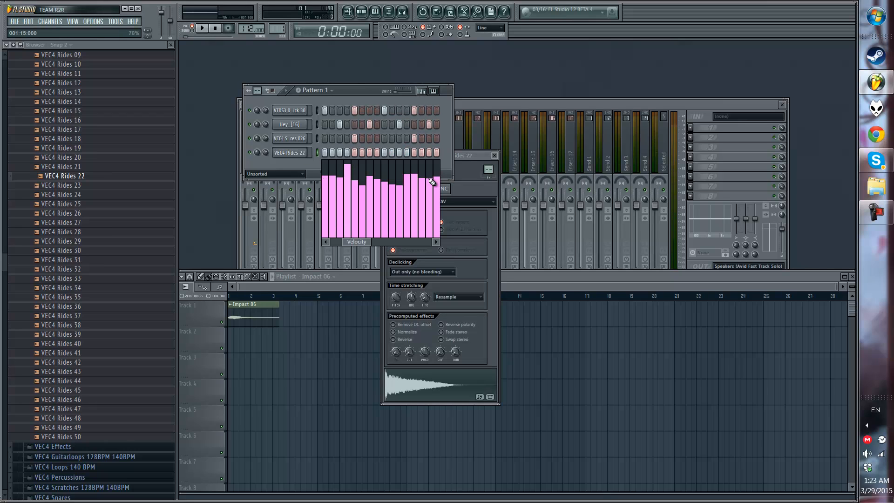
left_click(432, 92)
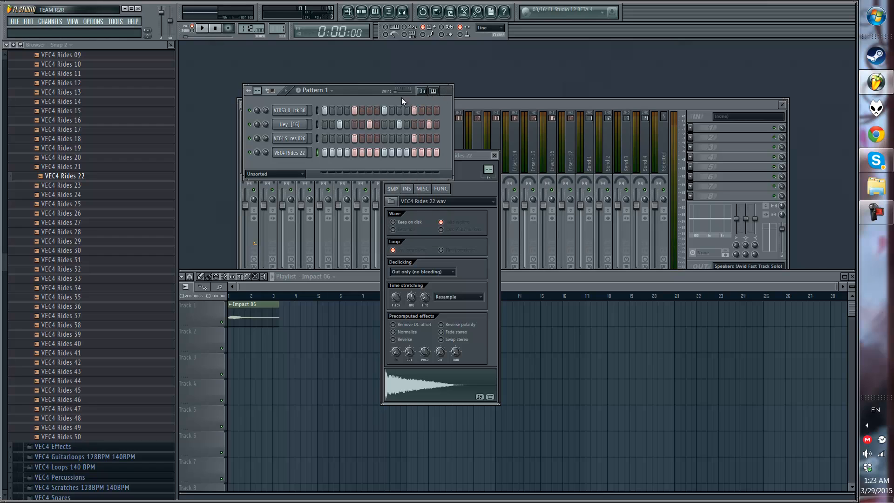
Step: Assign the VTDS3 Dirty Dubby Kick 30 and Hey_[16] channels to free mixer tracks
left_click(301, 112)
left_click(387, 156)
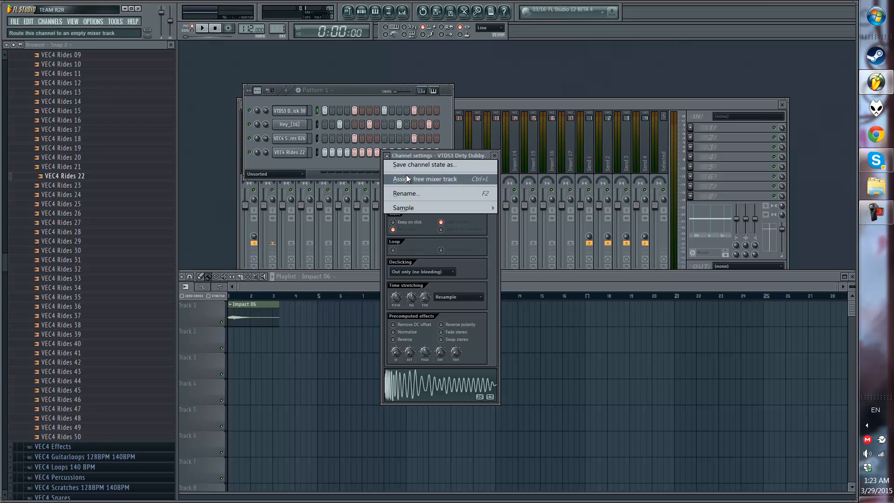
left_click(406, 175)
left_click(359, 91)
left_click(305, 127)
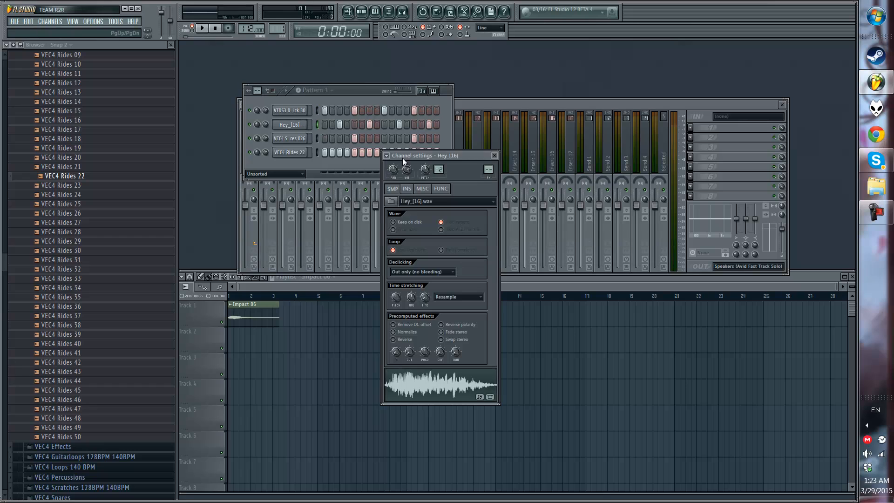
left_click(387, 156)
left_click(411, 181)
Step: Assign the VEC4 Snares 026 and VEC4 Rides 22 channels to free mixer tracks
left_click_drag(343, 88, 331, 99)
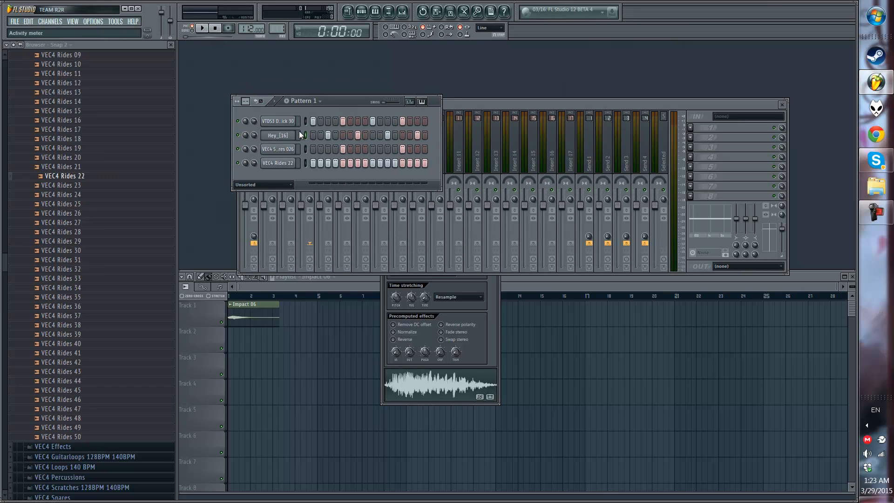
left_click(289, 152)
left_click(395, 155)
left_click(412, 175)
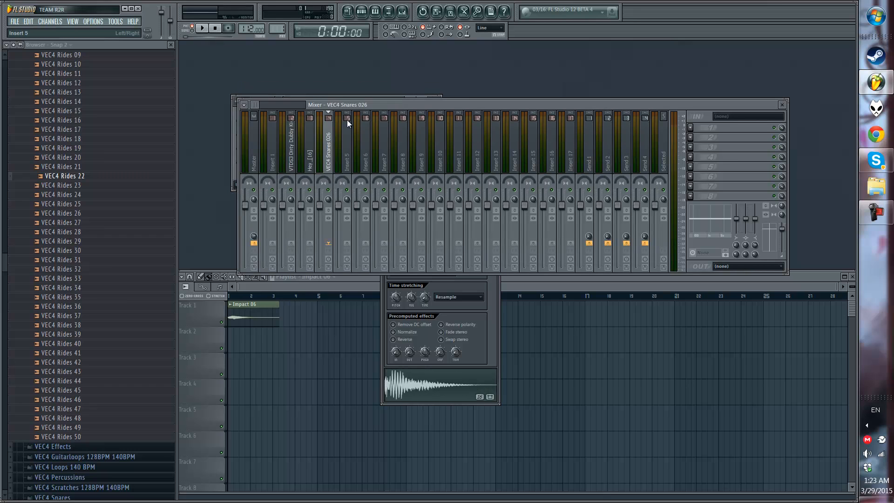
left_click(368, 97)
left_click(278, 163)
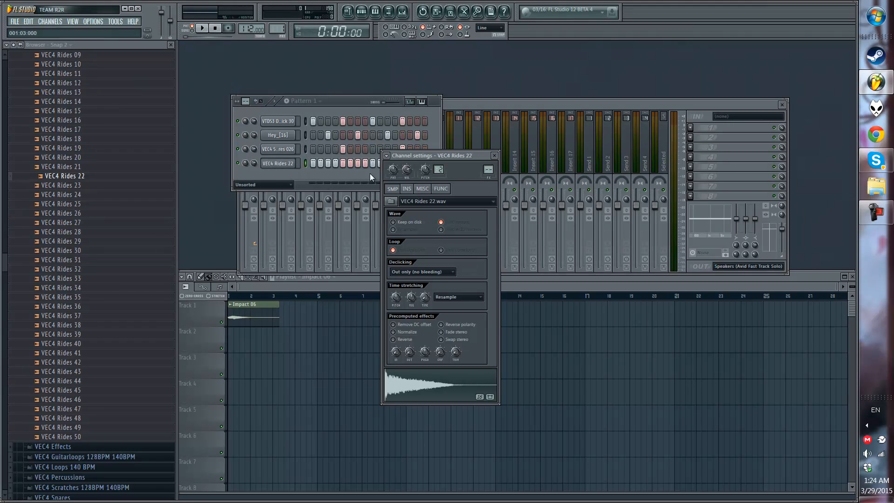
left_click(394, 156)
left_click(406, 177)
Step: Move the empty Insert 6 mixer track ahead of the kick track so it occupies slot 2
left_click(367, 160)
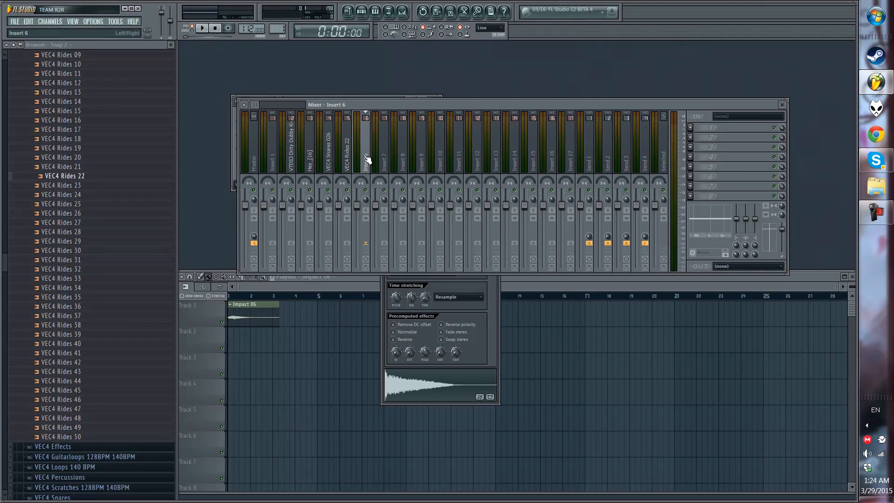
key("alt+Left")
key("alt+Left")
key("alt+Left")
key("alt+Left")
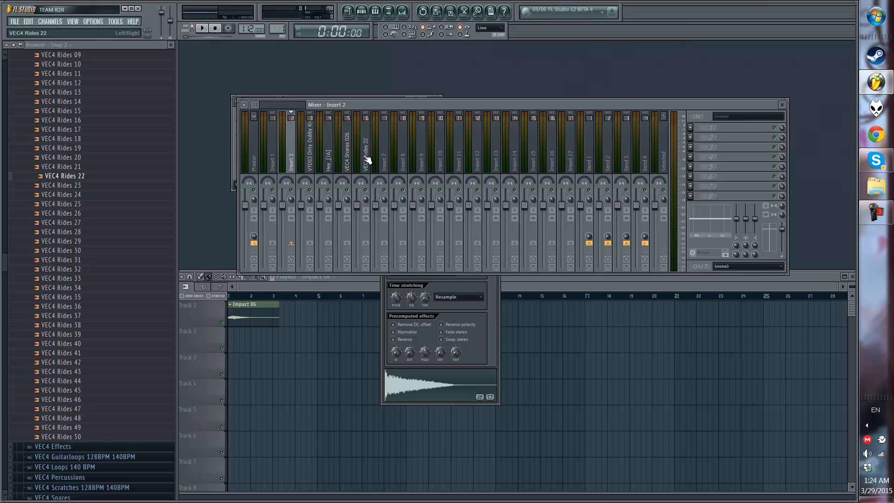
Step: Route the kick mixer track to Insert 1 and Insert 2 instead of the master
left_click(309, 163)
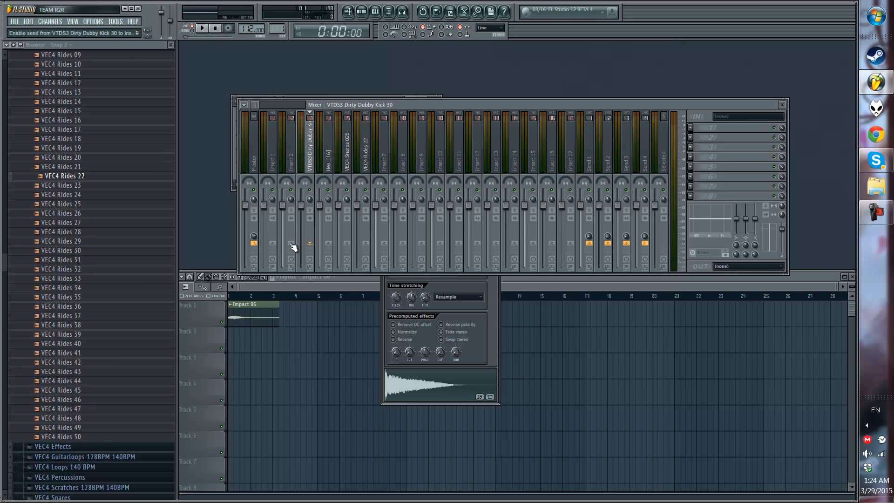
right_click(291, 244)
left_click(297, 247)
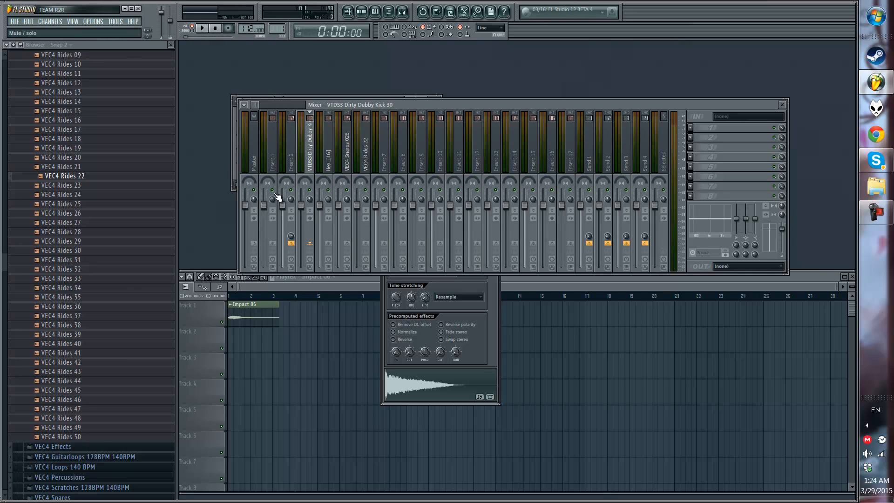
right_click(274, 243)
left_click(279, 247)
right_click(286, 245)
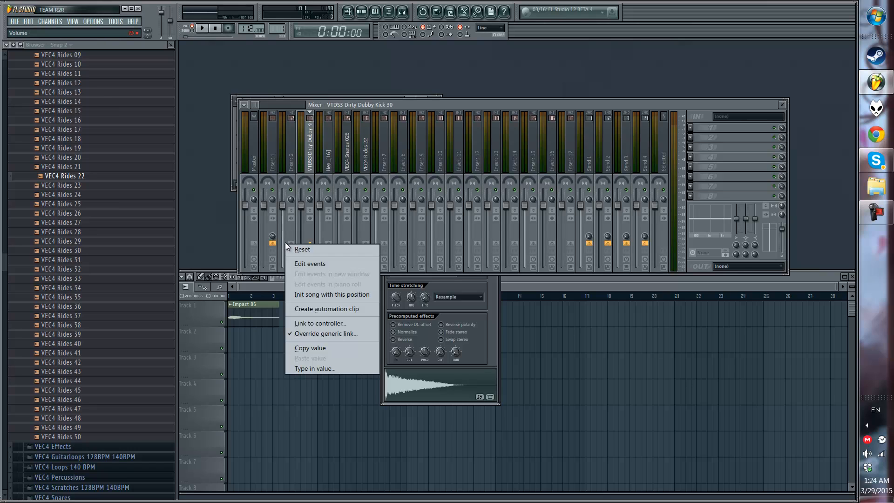
left_click(290, 243)
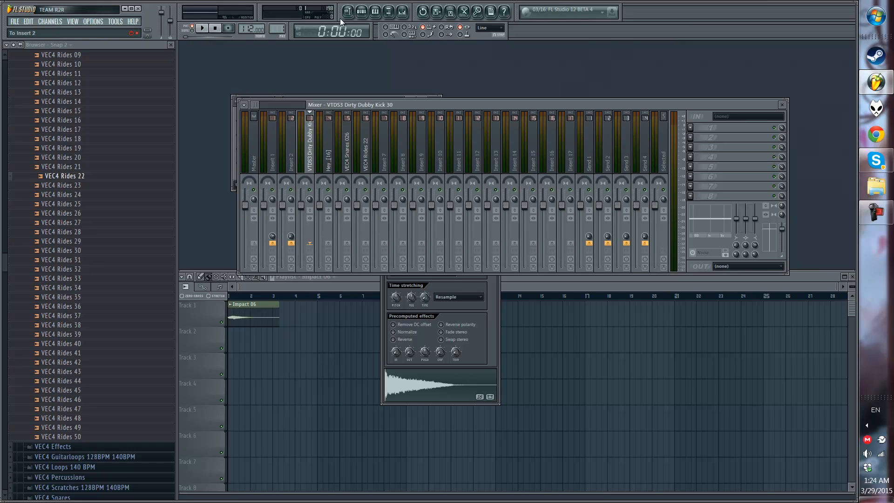
Step: Route the Hey_[16], VEC4 Snares 026 and VEC4 Rides 22 mixer tracks to Insert 1 only
left_click(324, 173)
right_click(275, 243)
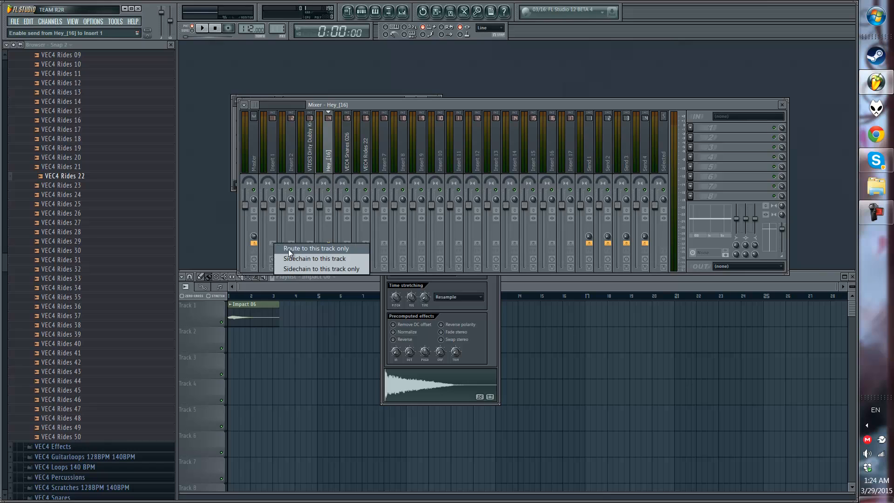
left_click(289, 250)
left_click(345, 174)
right_click(273, 243)
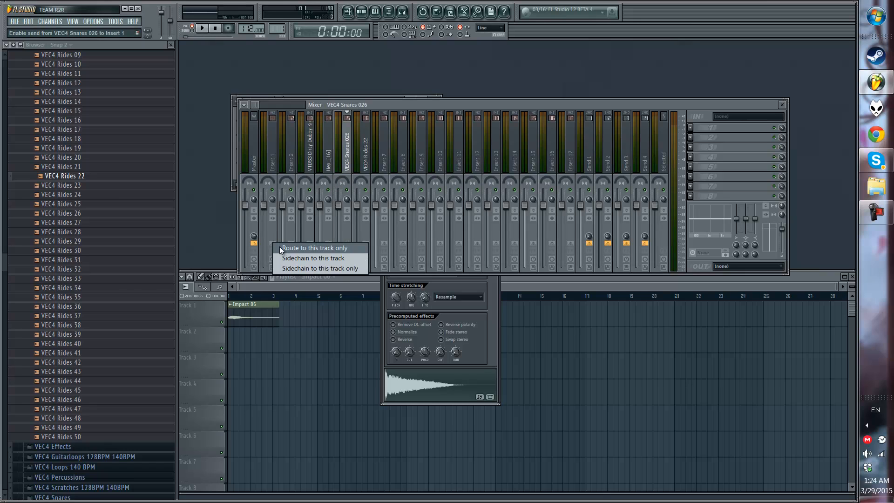
left_click(282, 248)
left_click(365, 179)
right_click(272, 243)
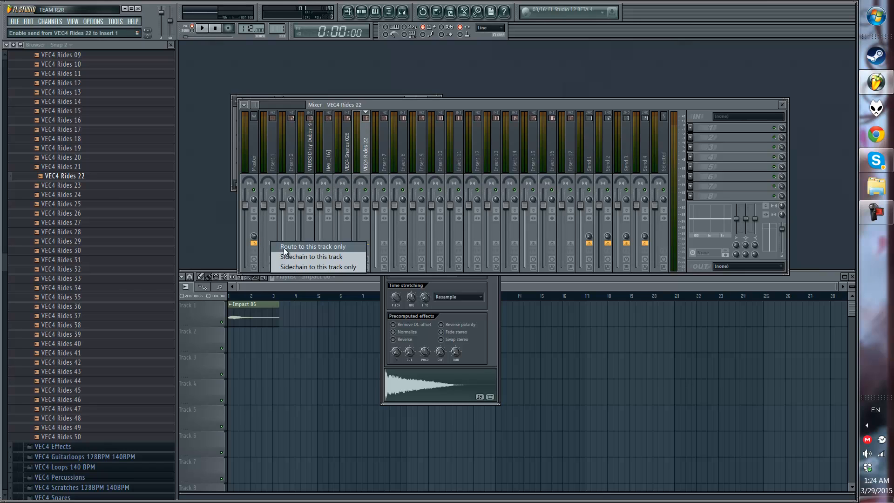
left_click(284, 250)
Step: Load Fruity Limiter in the first effect slot of Insert 2 and reposition its window
left_click(288, 168)
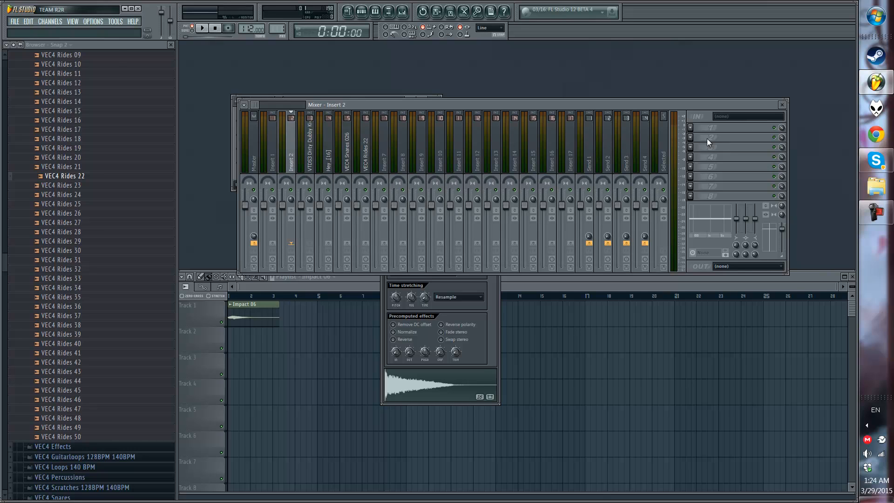
left_click(698, 128)
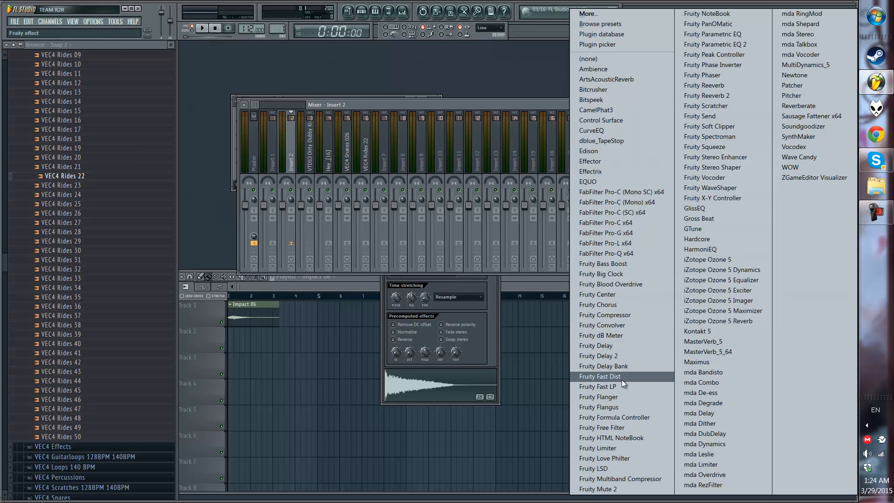
left_click(621, 448)
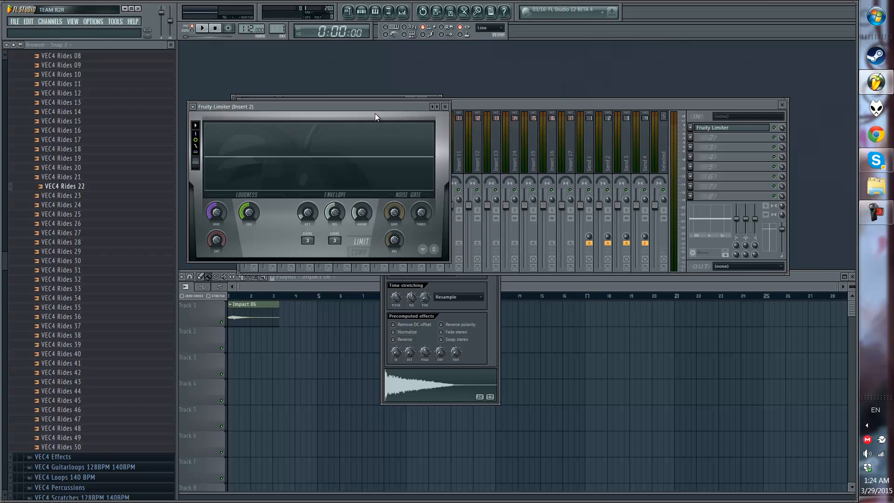
left_click_drag(360, 103, 379, 86)
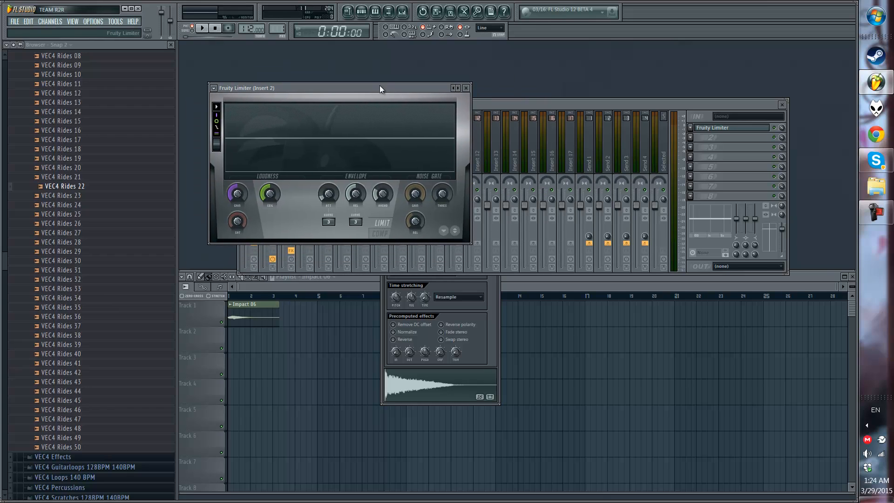
Step: Set the Insert 2 limiter to compression sidechained from VTDS3 Dirty Dubby Kick 30, with threshold at -60.0 dB and an adjusted ratio
left_click(388, 241)
left_click(356, 224)
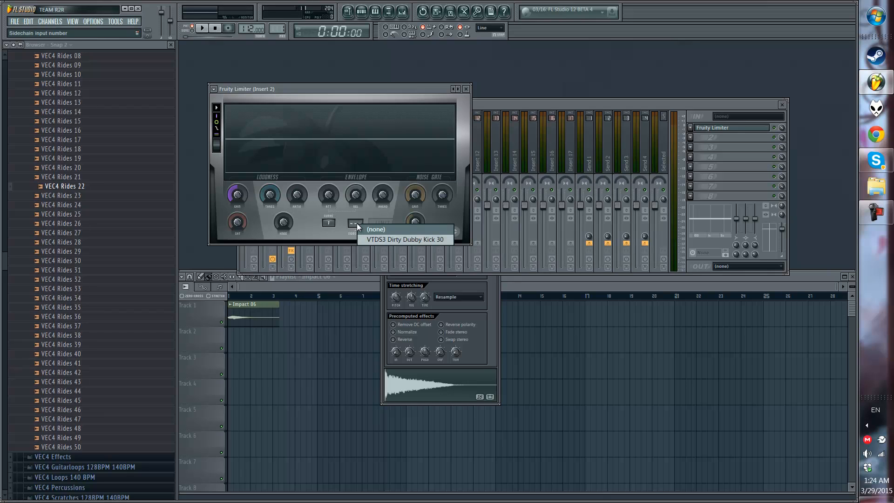
left_click(384, 235)
left_click_drag(306, 337, 360, 455)
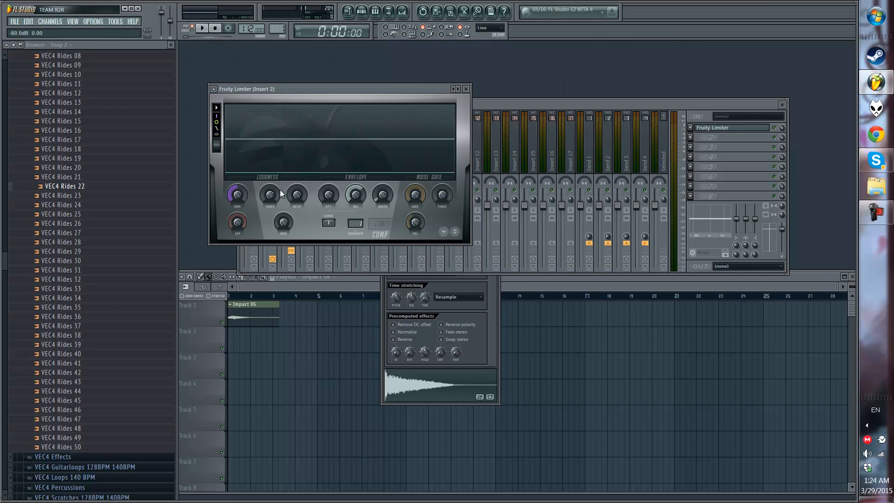
left_click_drag(298, 195, 238, 270)
left_click(465, 89)
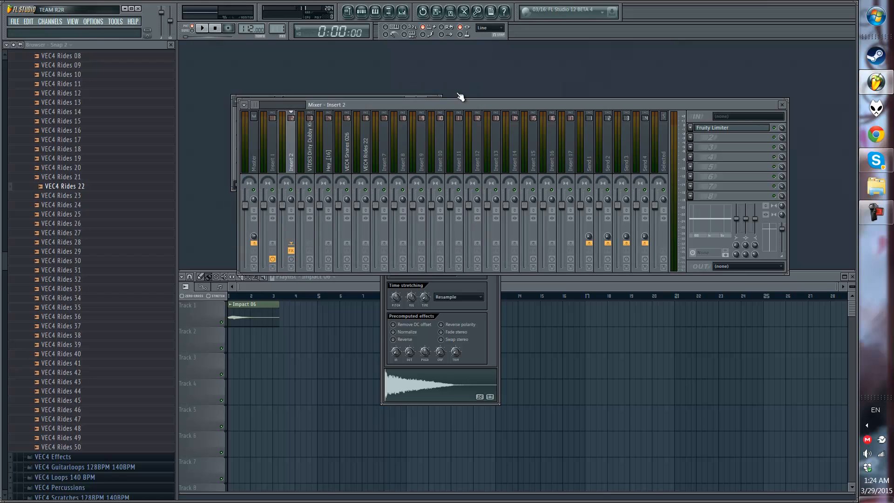
Step: Load Fruity Limiter in slot 8 of Insert 1, switch it to compression mode and lower its threshold
left_click(272, 154)
left_click(697, 195)
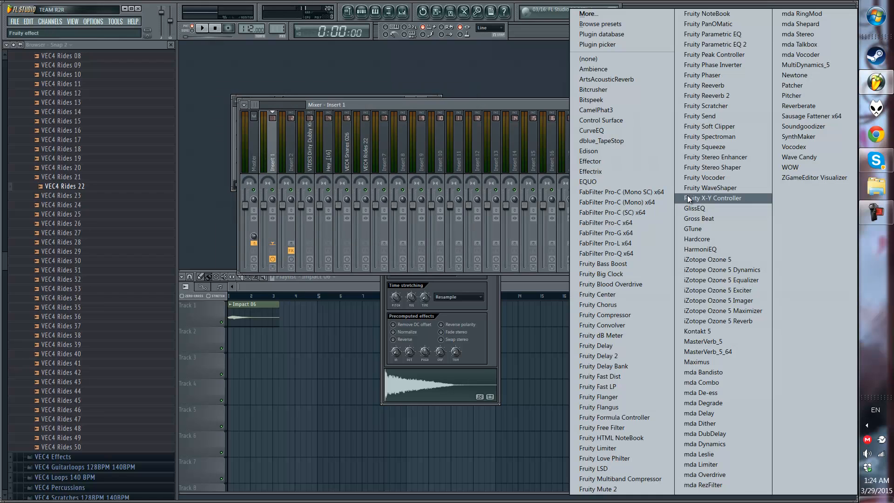
left_click(616, 448)
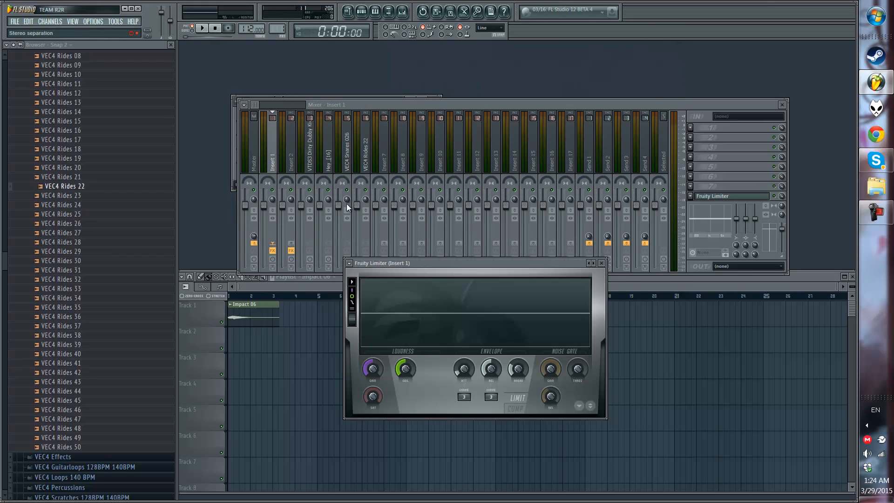
left_click_drag(449, 271, 319, 132)
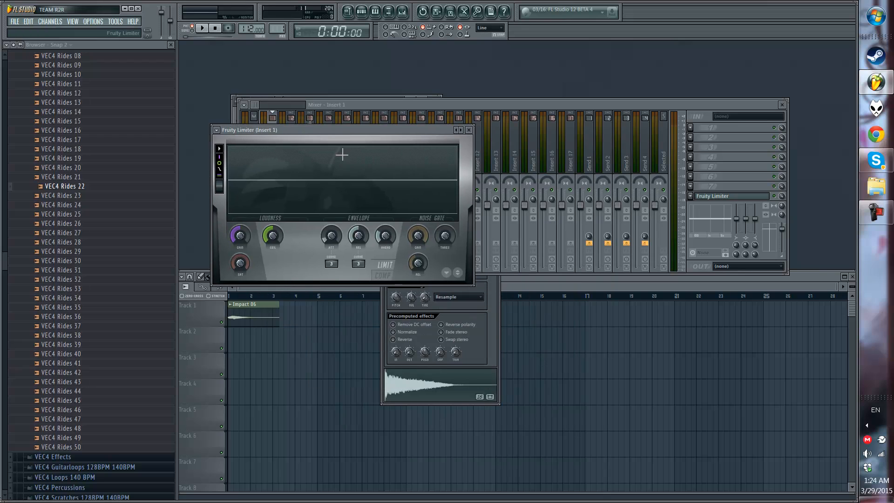
left_click(382, 275)
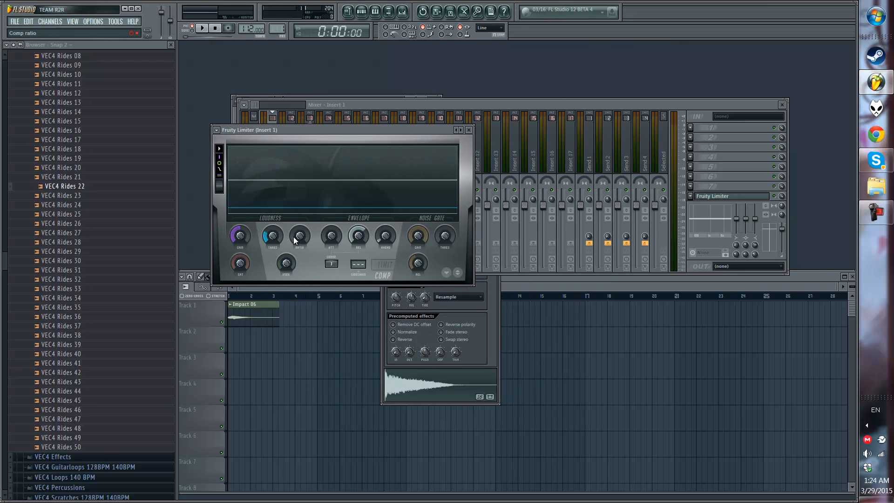
left_click(468, 130)
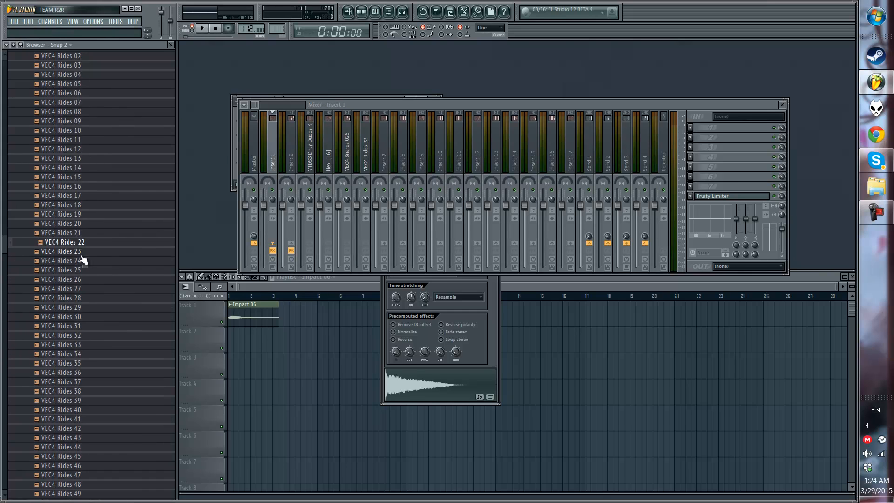
Step: Collapse the VEC4 Rides folder in the browser
scroll(100, 249, "up", 9)
left_click(110, 234)
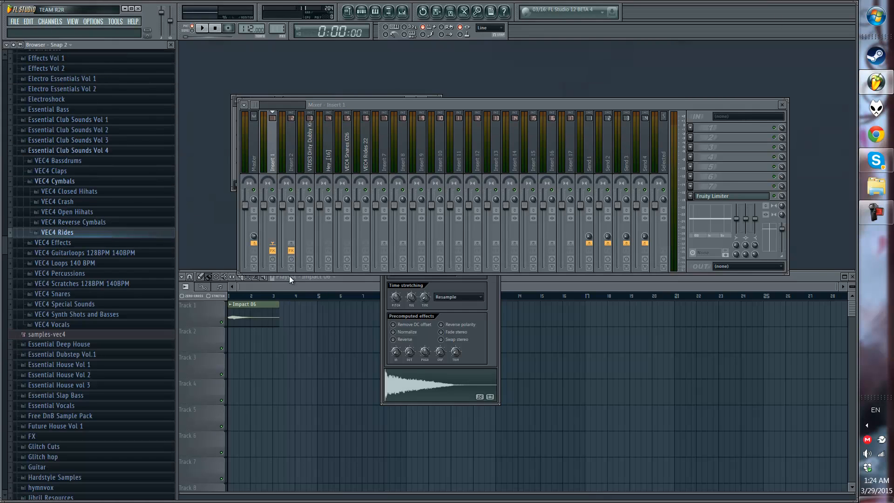
Step: Bring up the channel rack and play back Pattern 1, stopping after a short listen
left_click(372, 98)
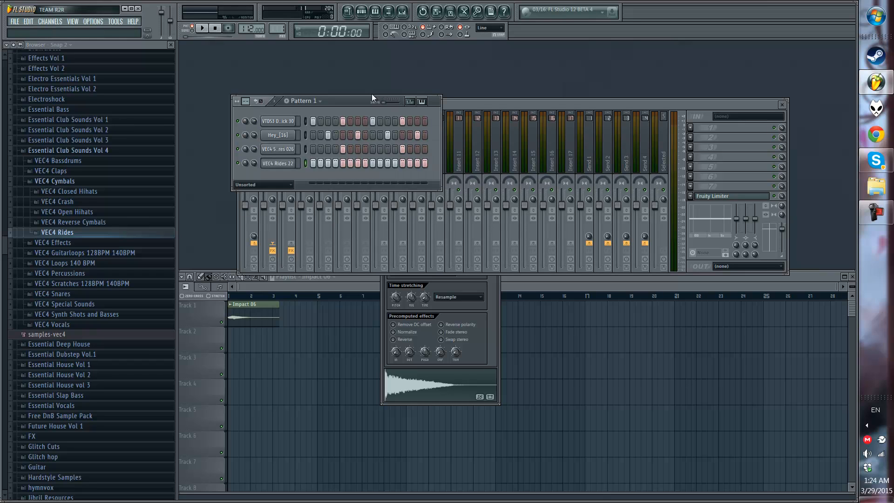
left_click(275, 105)
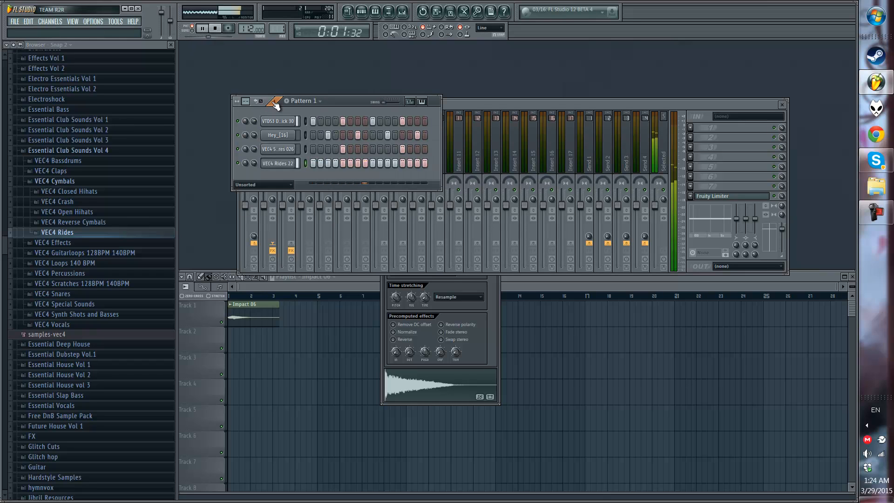
key("space")
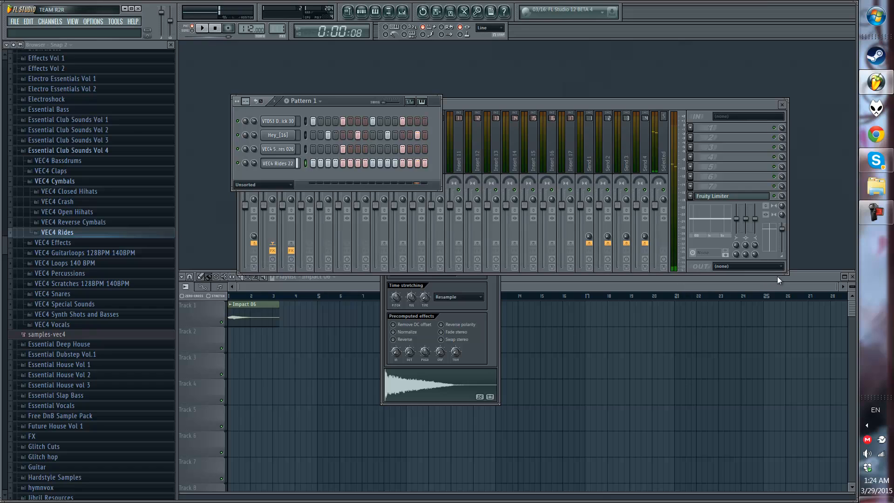
Step: Maximize the playlist and choose Pattern 1 as the clip to place, undoing the stray clip placement
double_click(822, 276)
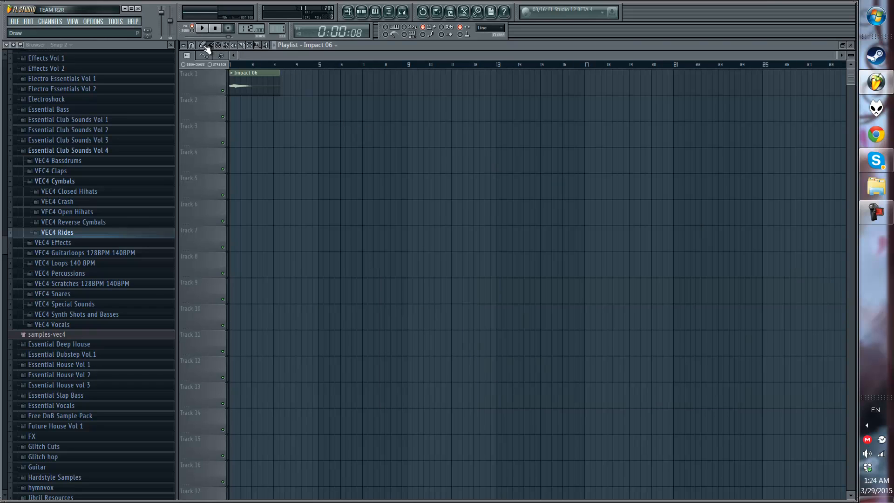
left_click_drag(268, 108, 234, 99)
key("ctrl+z")
left_click(330, 46)
left_click(333, 82)
Step: Place eight one-bar Pattern 1 clips back to back on Track 2, from bar 1 through bar 8
left_click_drag(238, 109, 253, 108)
left_click(291, 108)
left_click(299, 107)
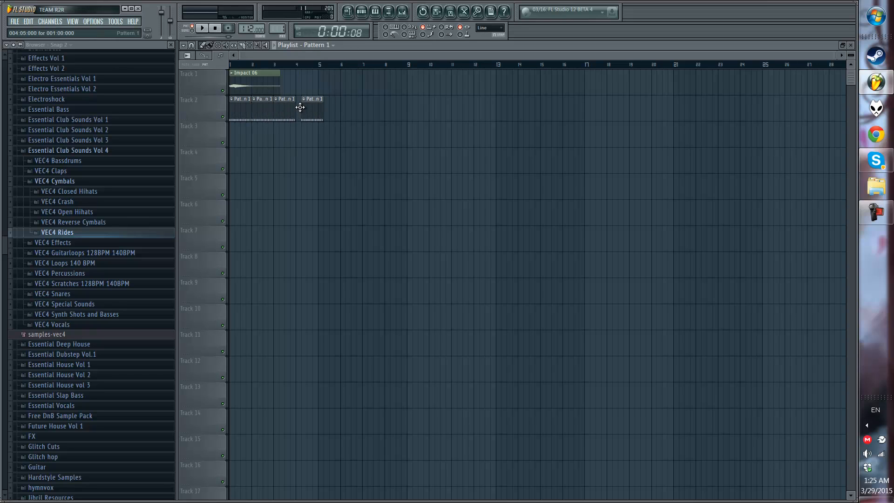
left_click(325, 109)
left_click_drag(325, 110, 321, 109)
left_click(341, 112)
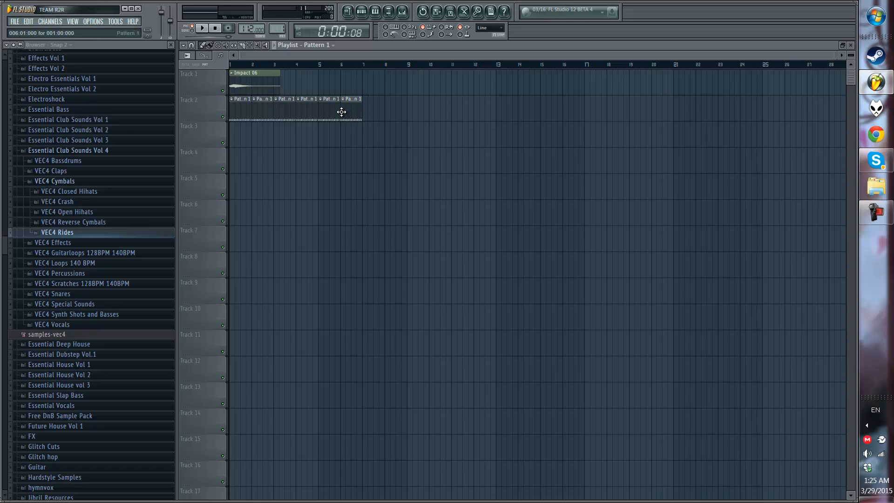
left_click(364, 110)
left_click(384, 110)
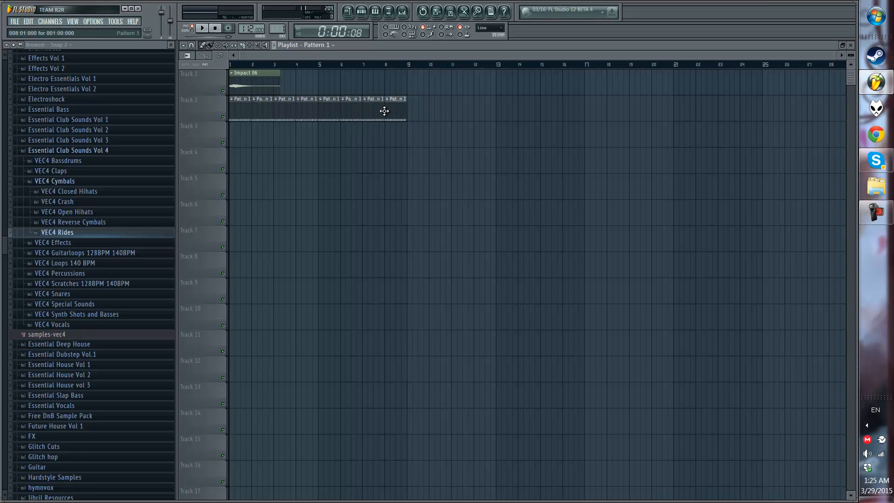
Step: Create Pattern 2 with a single VTDS3 Dirty Dubby Kick 30 hit on the first step and return to the playlist
double_click(398, 109)
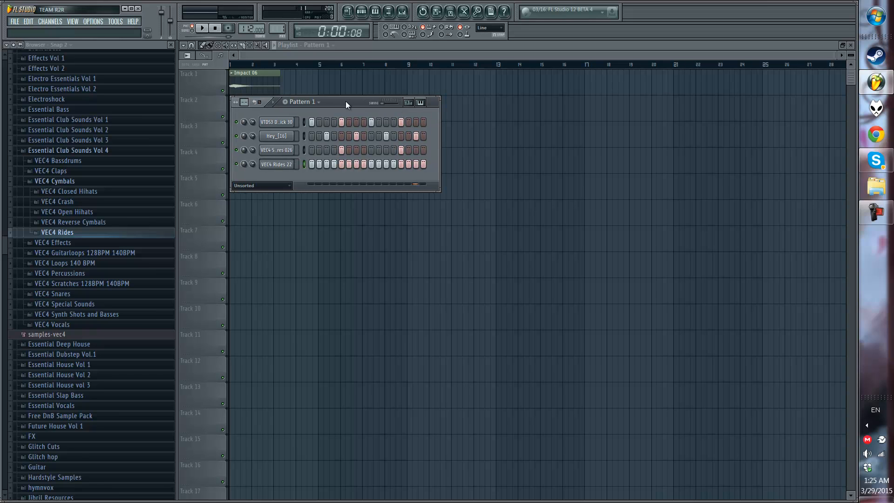
key("F4")
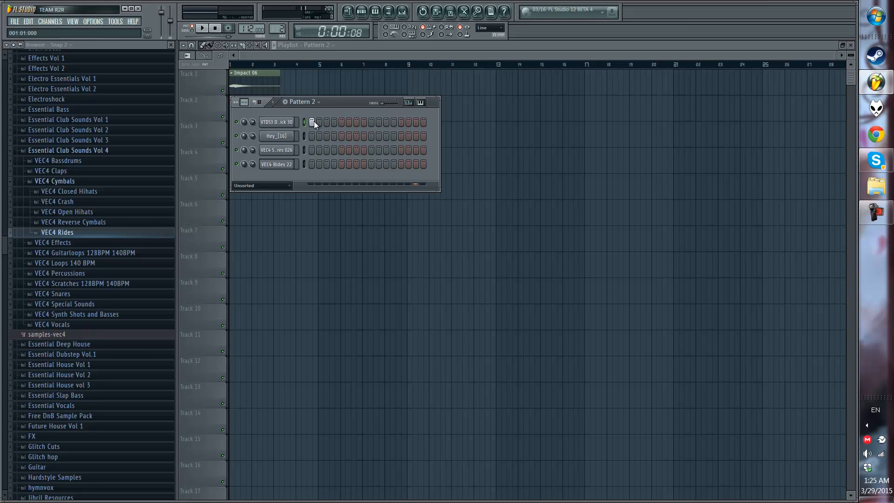
key("F6")
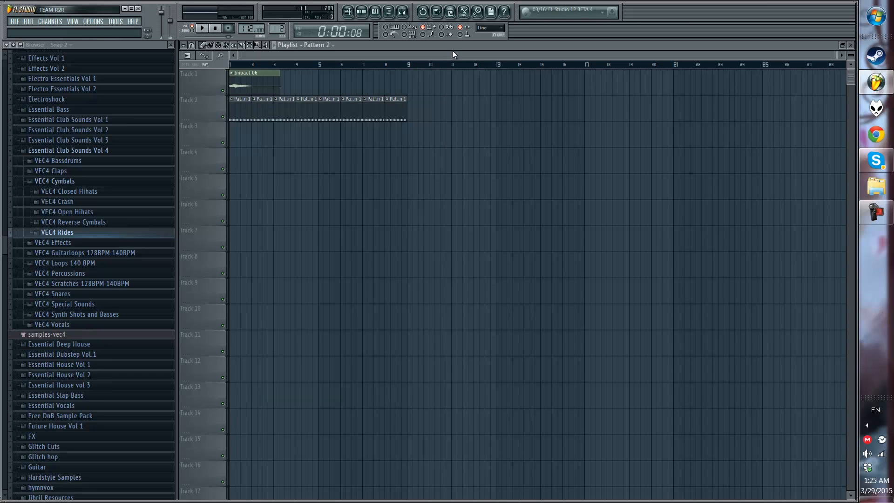
Step: Place one-bar Pattern 2 clips back to back on Track 2, from bar 9 through the start of bar 13
left_click(418, 105)
left_click(435, 106)
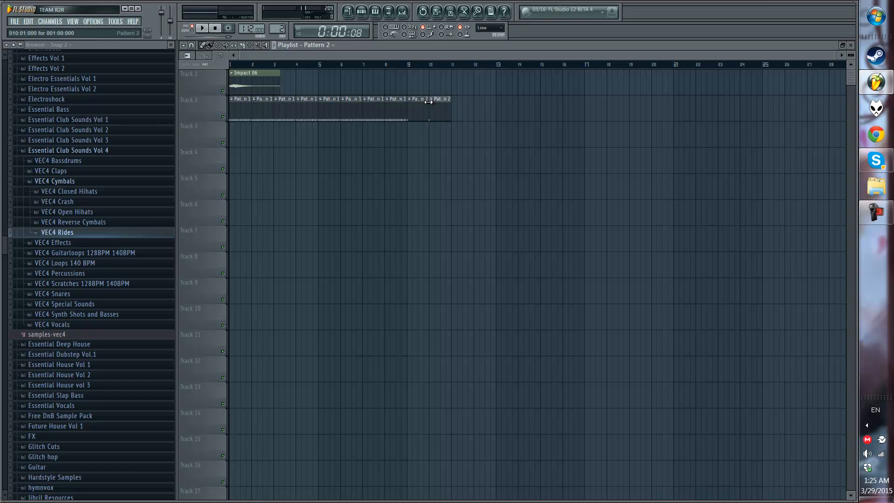
left_click(453, 105)
left_click(480, 112)
left_click(498, 105)
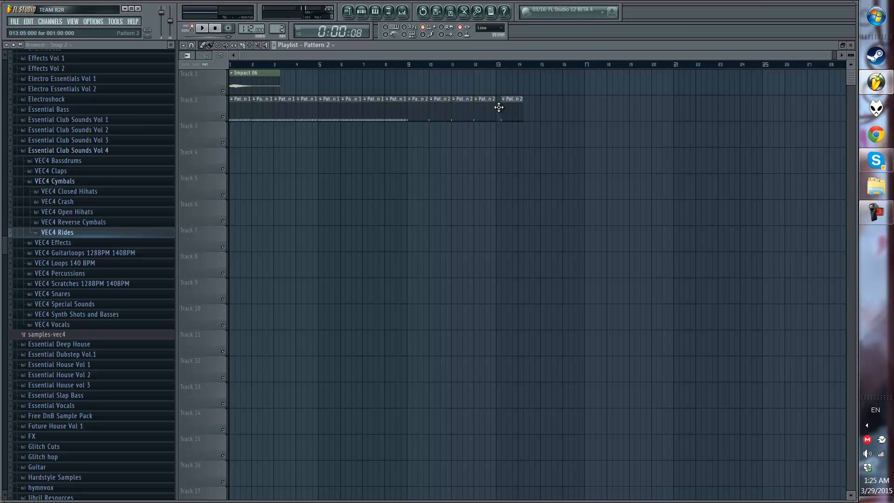
left_click_drag(514, 107, 509, 101)
Step: Shorten the Pattern 2 clip at bar 13 to half a bar and fill bars 13 and 14 with half-bar clips
scroll(609, 65, "up", 5)
scroll(609, 66, "up", 1)
mouse_move(368, 107)
left_mouse_down()
mouse_move(343, 103)
mouse_move(355, 102)
left_mouse_up()
left_click(394, 101)
left_click(423, 104)
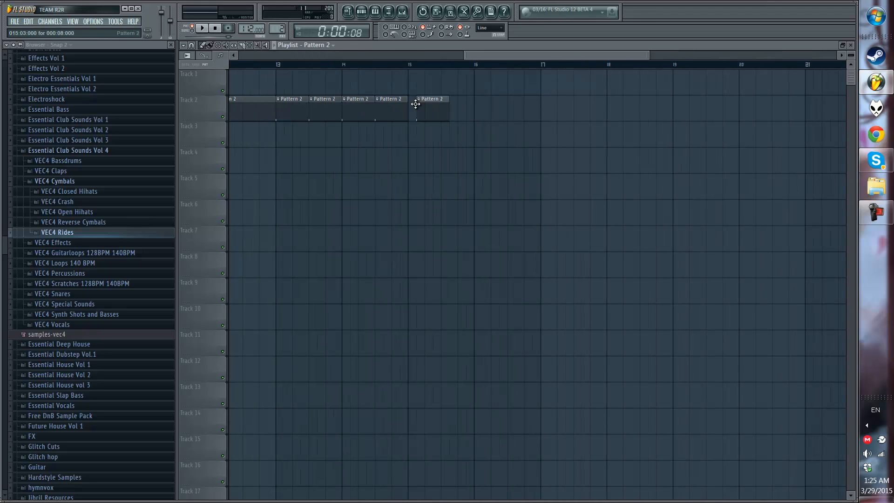
Step: Align the Pattern 2 clip to the start of bar 15, shorten it to four steps and repeat it through the bar
left_click_drag(437, 109, 424, 108)
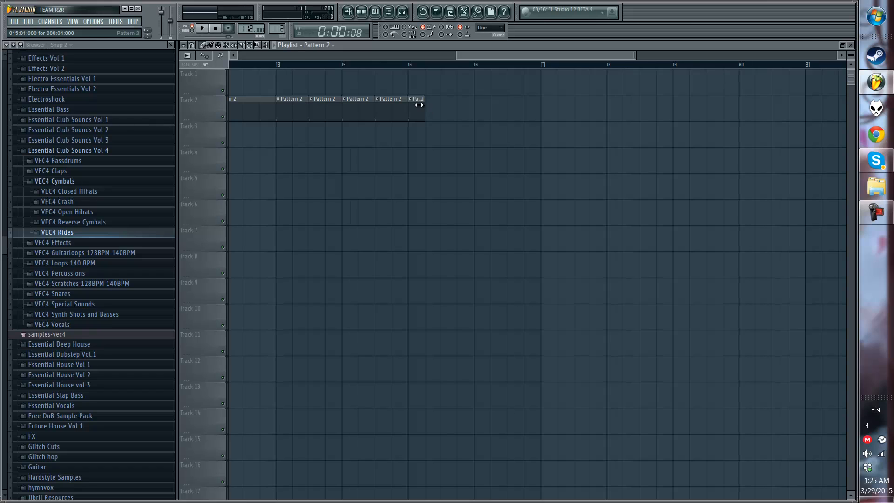
left_click(428, 104)
left_click(444, 103)
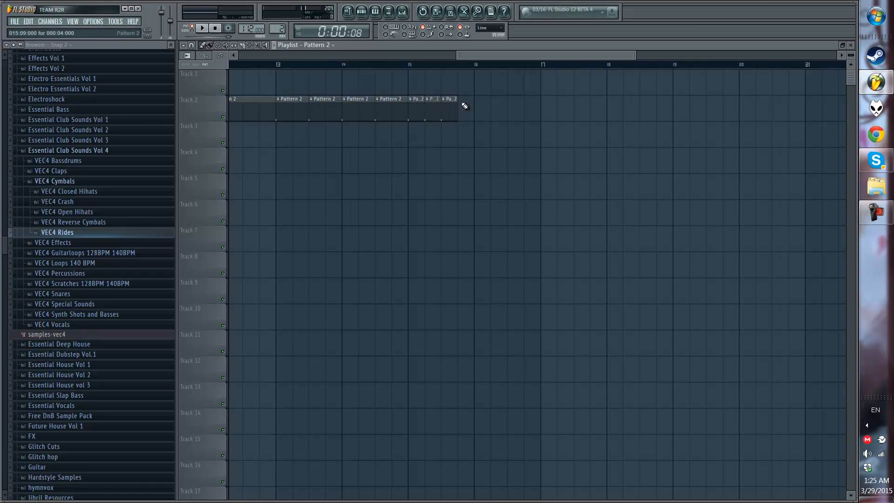
Step: Fill bar 16 of Track 2 with Pattern 2 clips shortened to two steps each
mouse_move(481, 104)
left_mouse_down()
mouse_move(457, 103)
mouse_move(484, 105)
left_mouse_up()
left_click(482, 105)
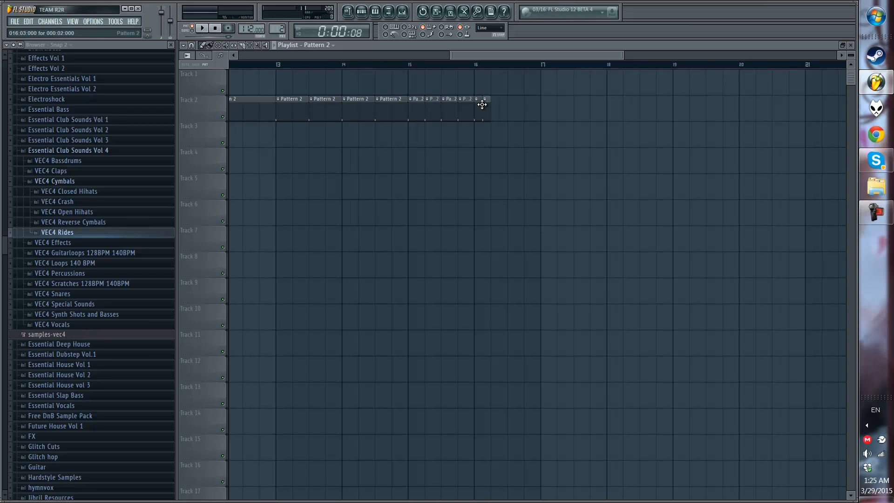
left_click(496, 104)
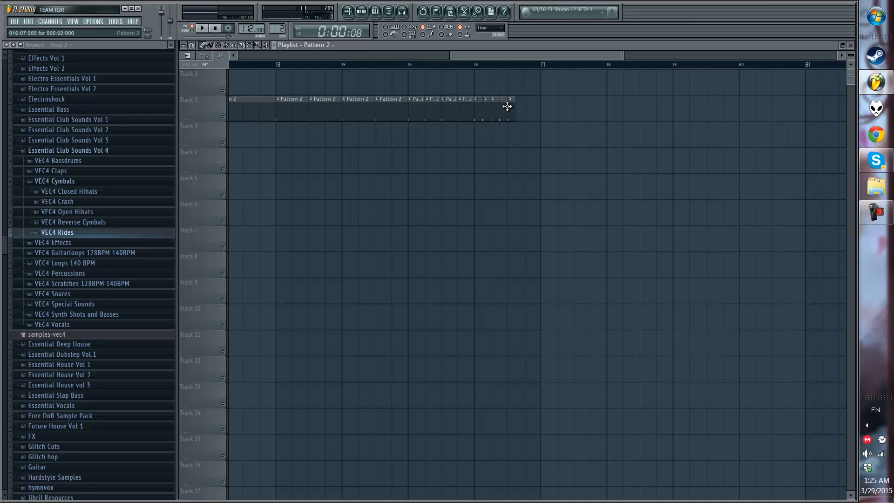
left_click(517, 104)
left_click(535, 105)
Step: Pick Pattern 1 again and place four one-bar clips on Track 2, from bar 17 through bar 20
scroll(548, 66, "down", 5)
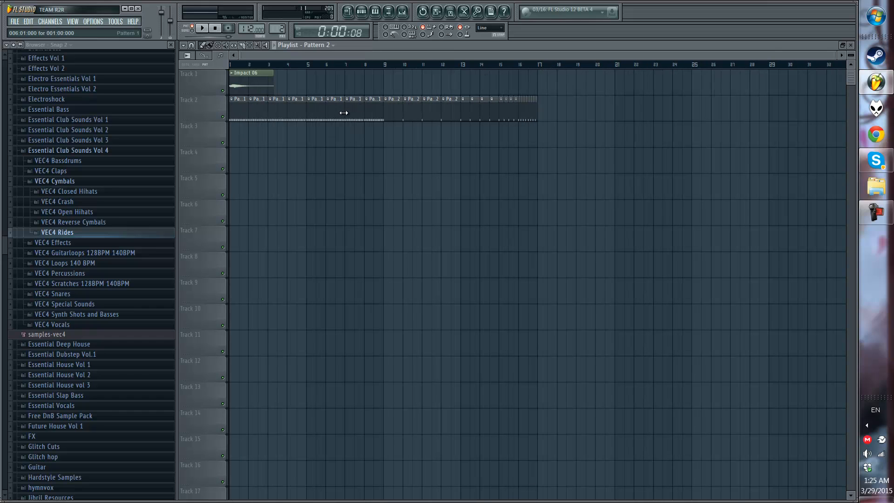
left_click(547, 106)
left_click(561, 107)
left_click(581, 109)
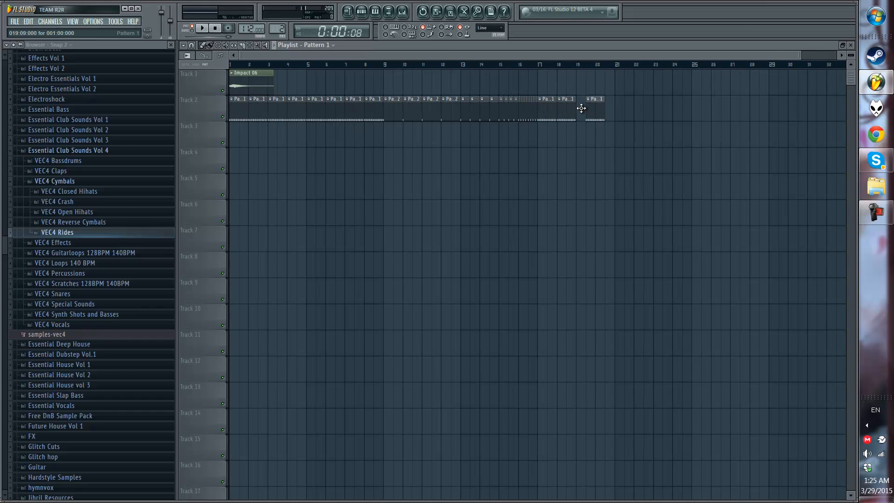
left_click_drag(581, 108, 578, 108)
left_click(596, 107)
Step: Place copies of the Impact 06 clip on Track 1 at bar 9 and bar 17
scroll(580, 65, "down", 1)
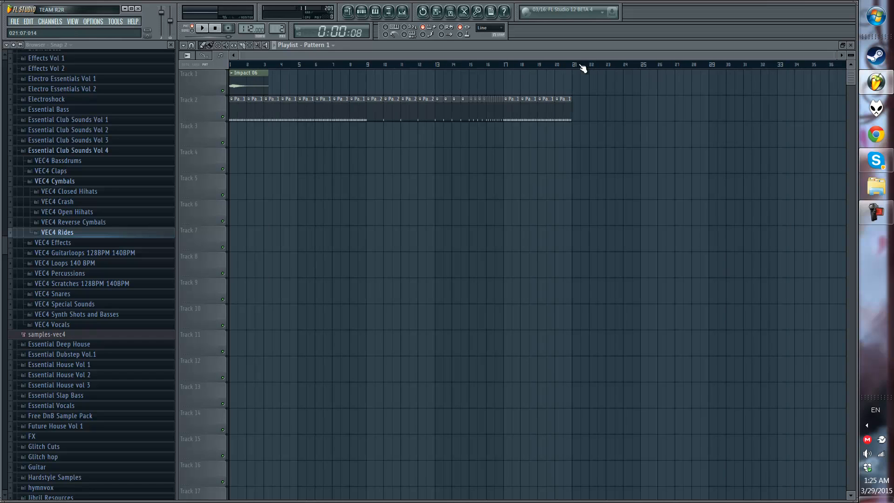
left_click(253, 79)
left_click(369, 82)
left_click(513, 85)
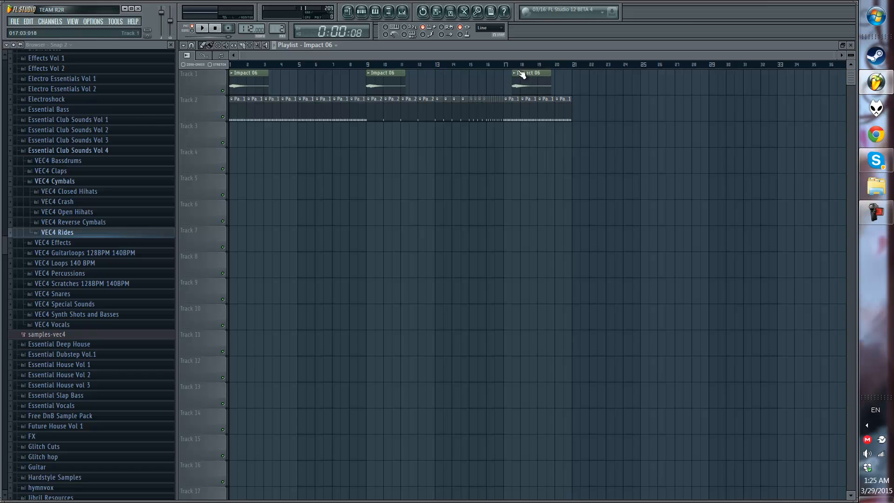
left_click_drag(528, 89, 519, 88)
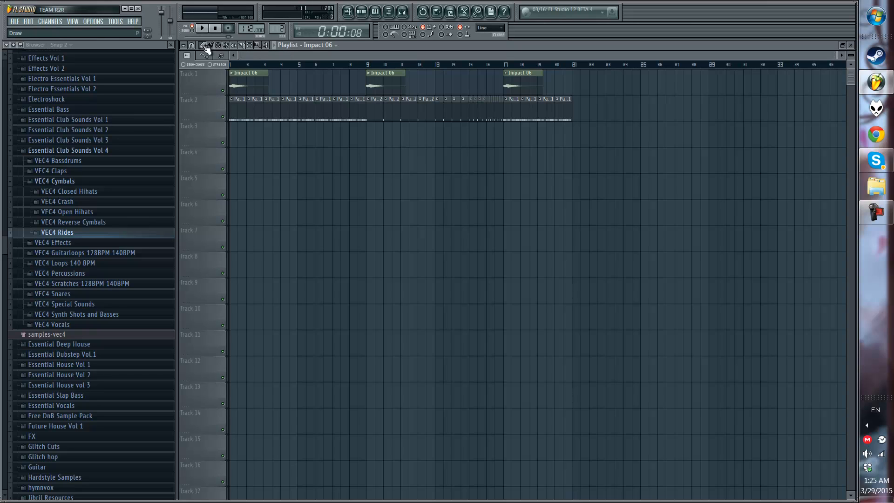
Step: Play the song arrangement and open the options of the Impact 06 channel settings
key("space")
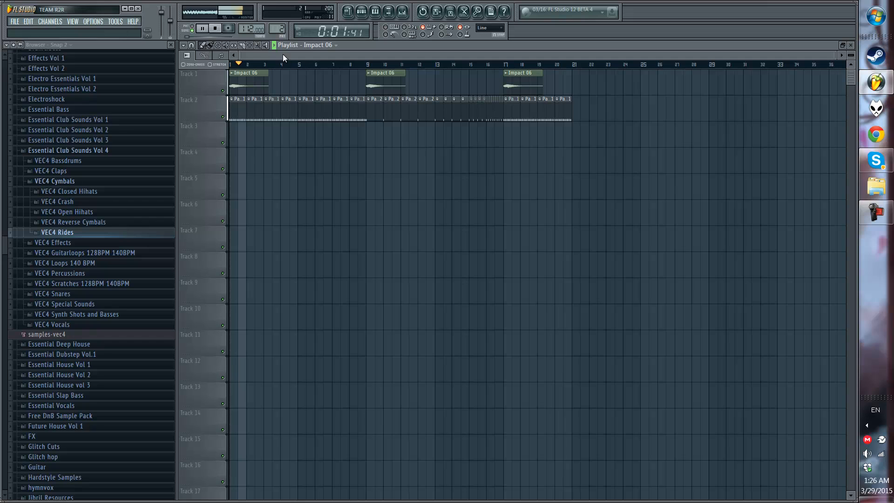
double_click(248, 89)
left_click(386, 157)
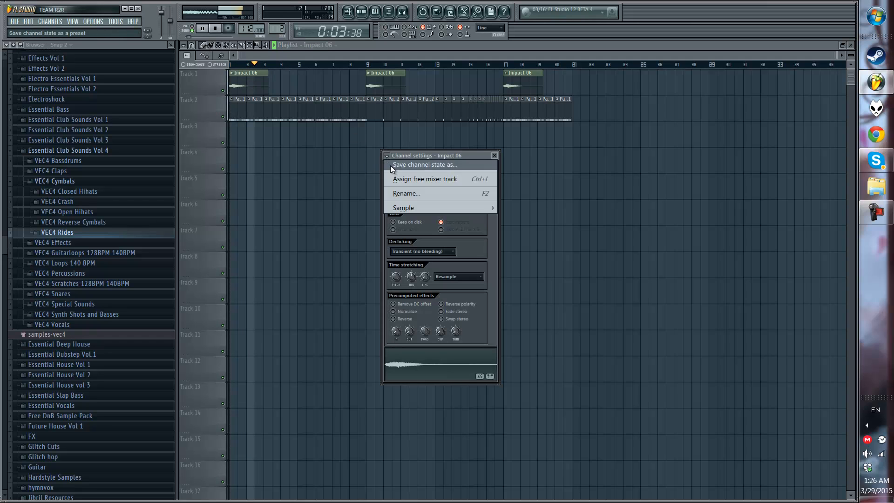
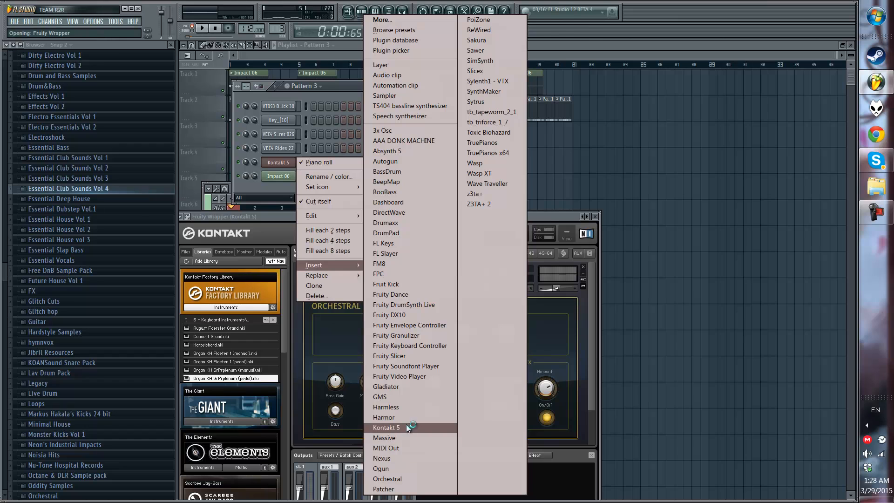
Step: Insert a second Kontakt 5 channel into Pattern 3 and open its plugin window
left_click(406, 424)
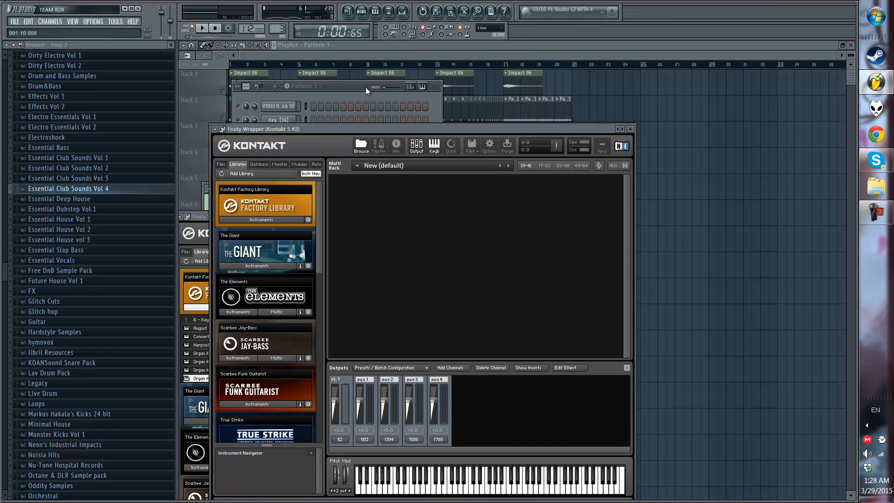
left_click(365, 88)
right_click(300, 161)
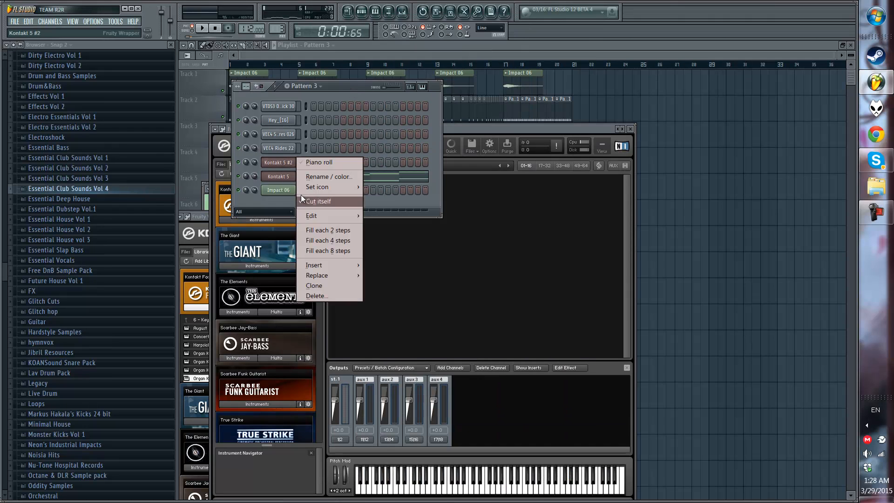
left_click(418, 242)
left_click(280, 162)
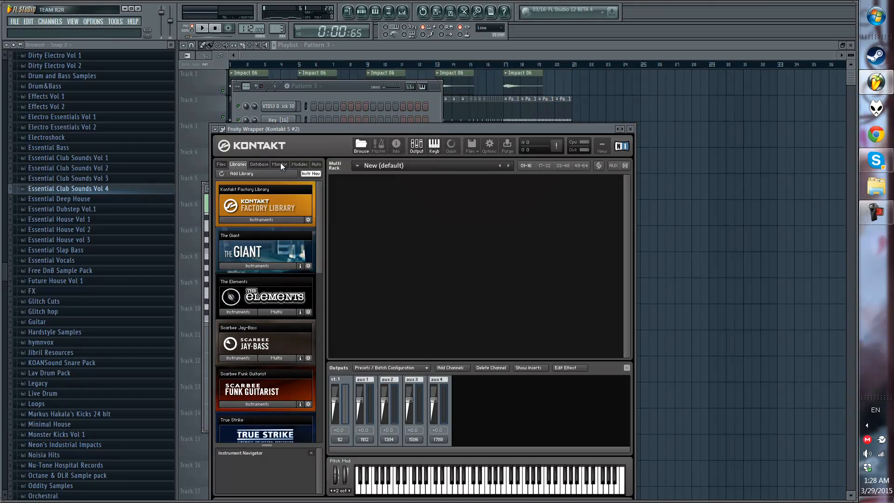
left_click(280, 164)
left_click(284, 173)
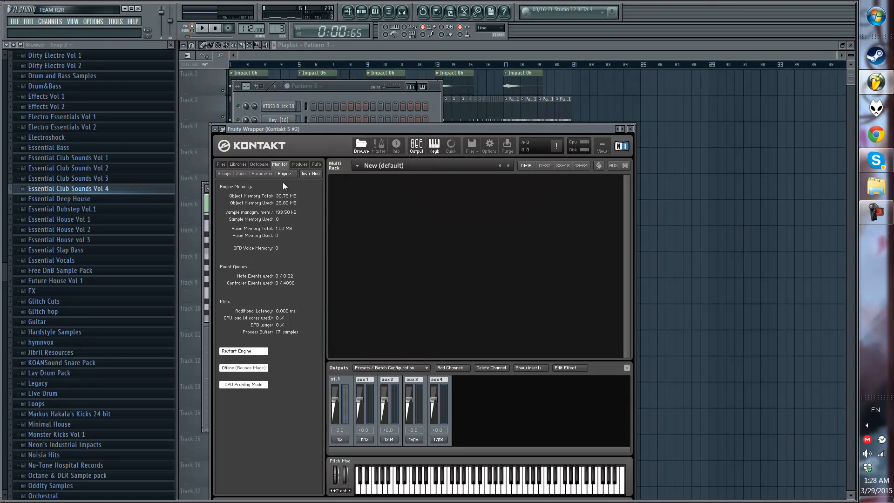
left_click(221, 164)
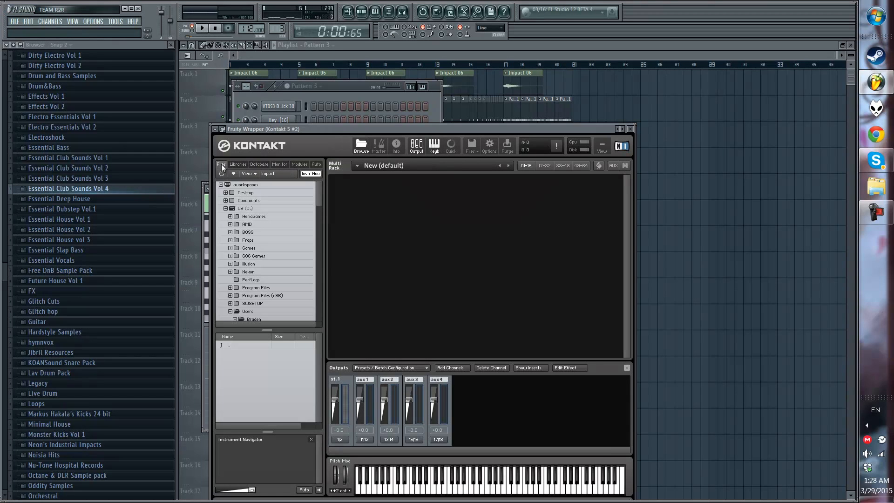
Step: Load Double Bass Solo.nki from the Kontakt Factory Library's Orchestral VSL Strings folder into Kontakt 5 #2
left_click(237, 164)
left_click(280, 219)
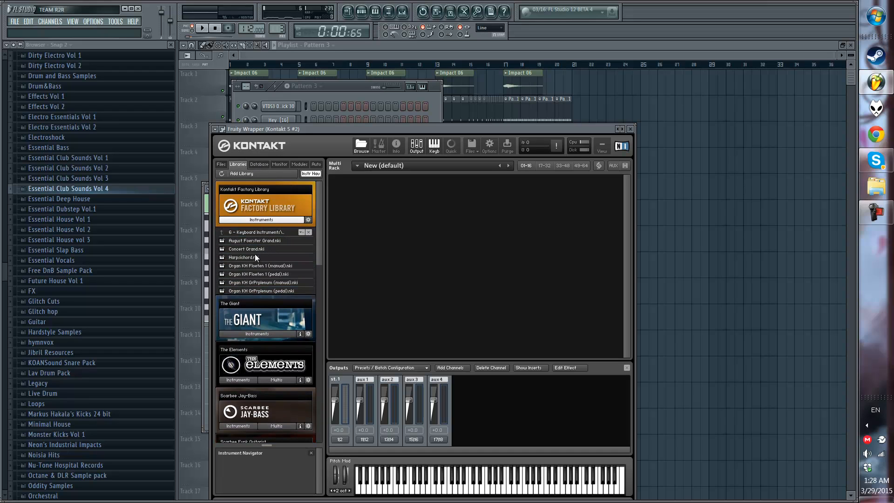
left_click_drag(254, 249, 311, 231)
left_click(260, 232)
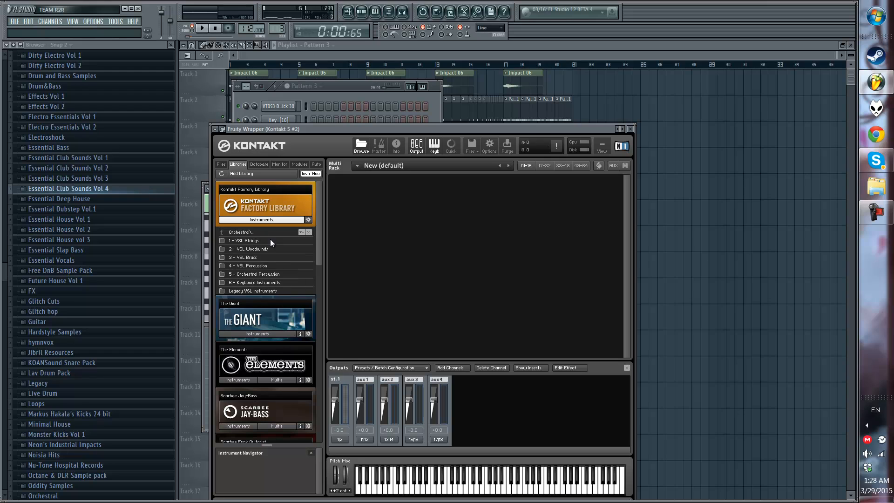
left_click(262, 241)
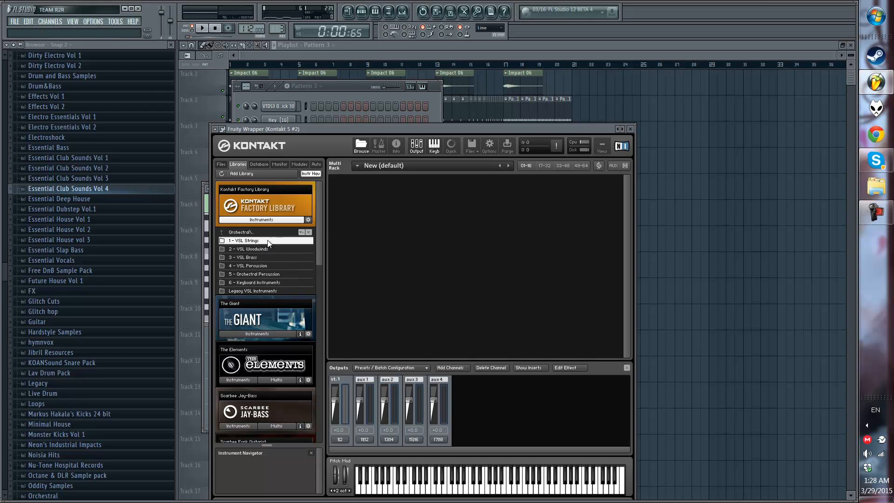
left_click_drag(271, 265, 454, 212)
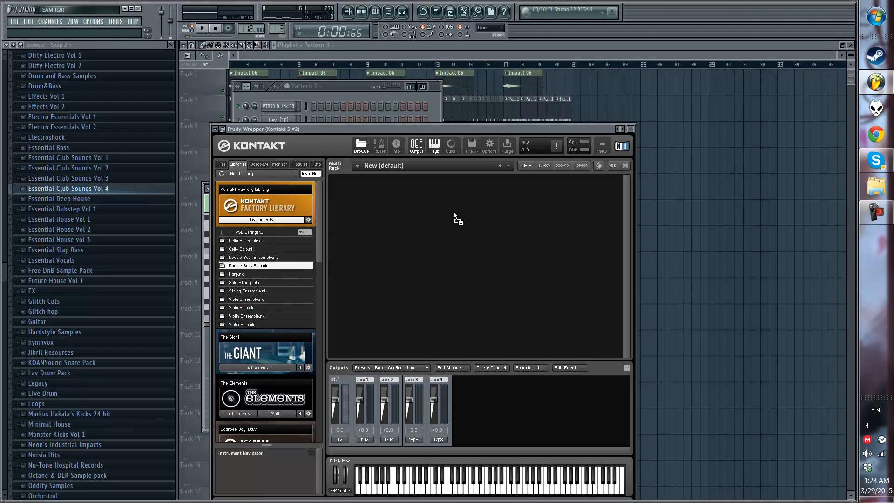
Step: Close the Kontakt 5 #2 window and play back Pattern 3
left_click(631, 129)
key("space")
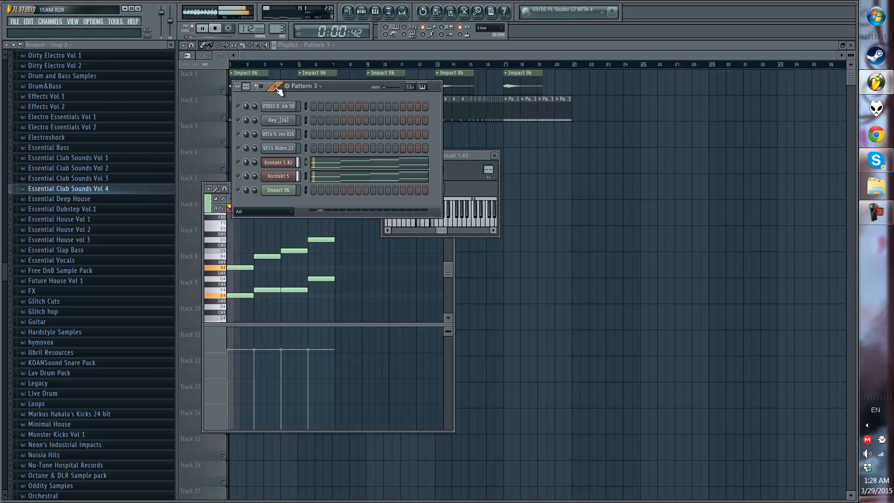
Step: Pause playback and place a Pattern 3 clip at bar 1 on playlist Track 3
left_click(277, 88)
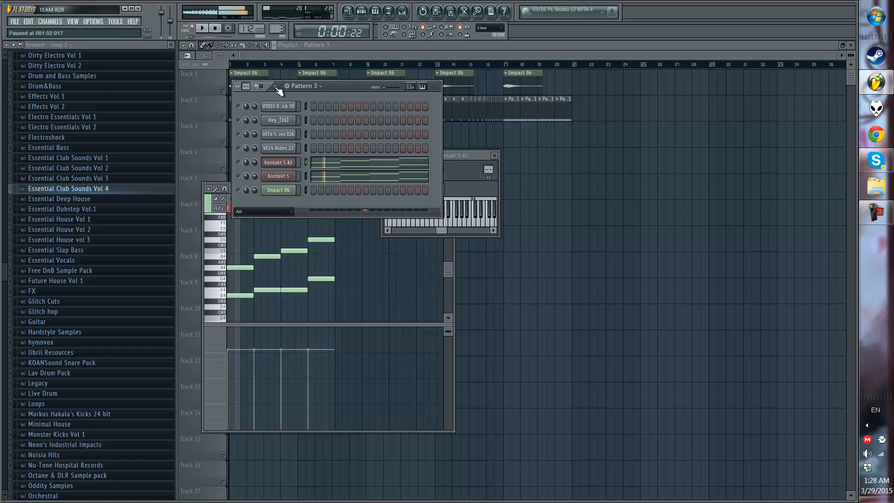
left_click(403, 52)
left_click(392, 137)
left_click_drag(392, 137, 156, 138)
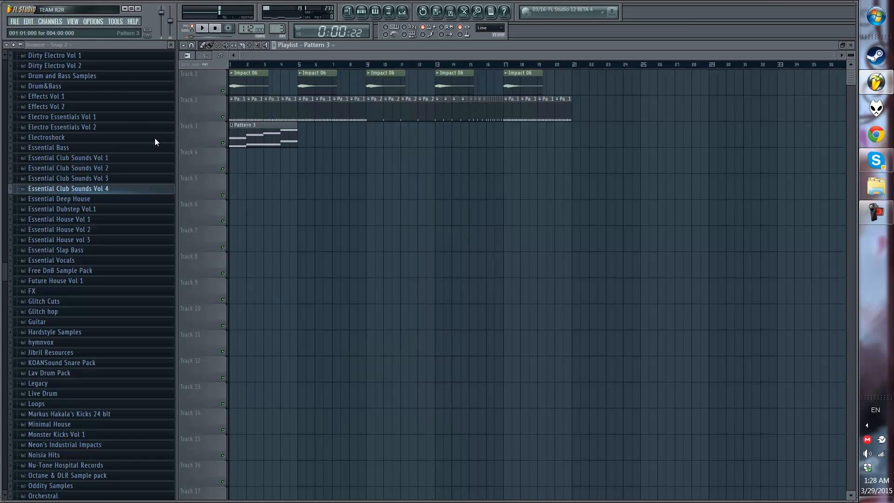
Step: Open the Kontakt 5 #2 channel from Pattern 3 and assign it to mixer track 8
double_click(288, 138)
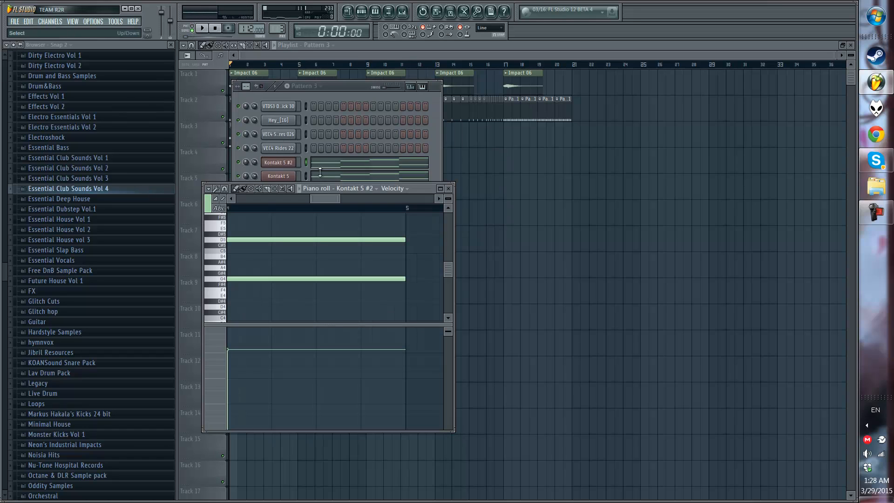
left_click(287, 163)
left_click_drag(363, 130, 368, 200)
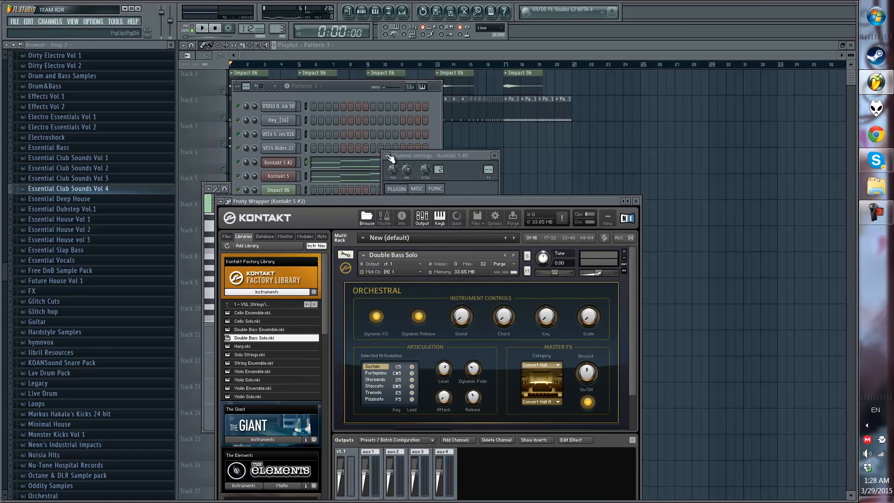
left_click(384, 156)
left_click(415, 180)
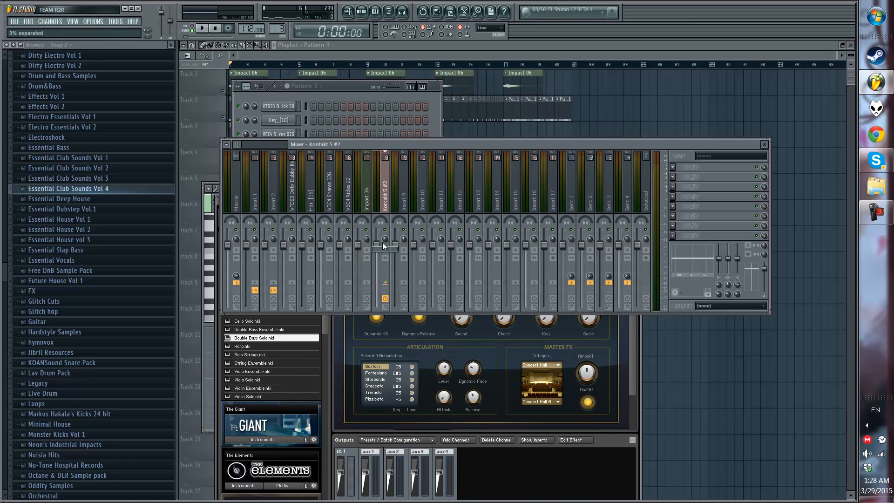
Step: Lower the Kontakt 5 #2 mixer fader and route the track to Insert 2
left_click_drag(379, 243, 371, 256)
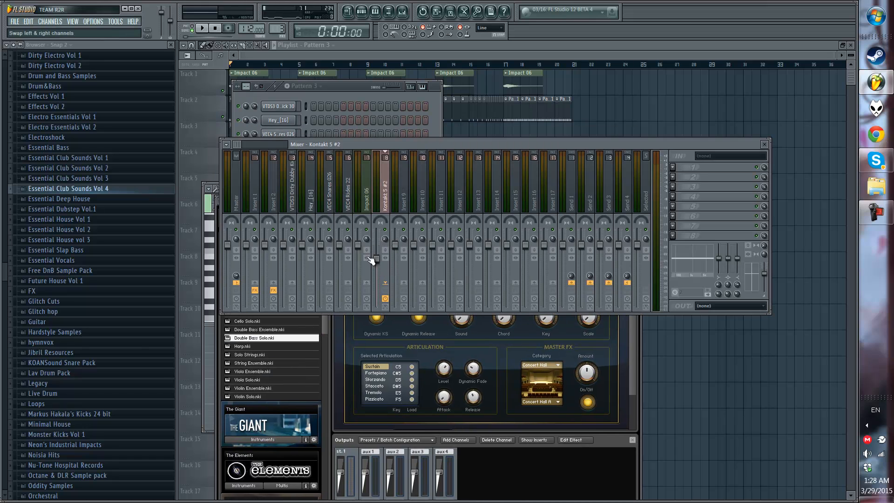
left_click(274, 284)
key("F12")
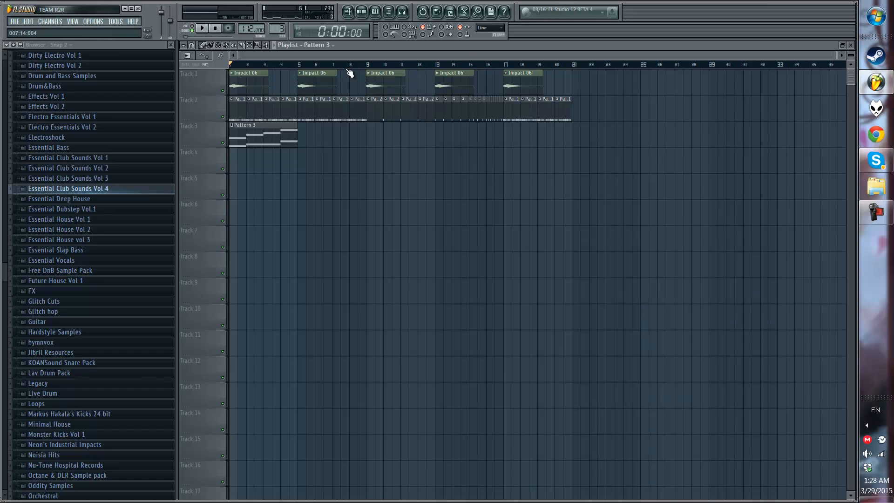
Step: Play the song and place a second Pattern 3 clip at bar 5 on Track 3
key("space")
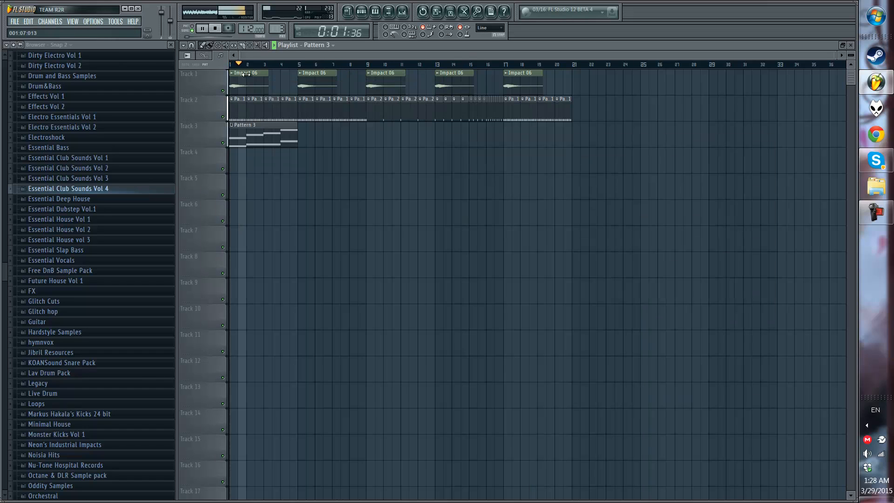
left_click(299, 134)
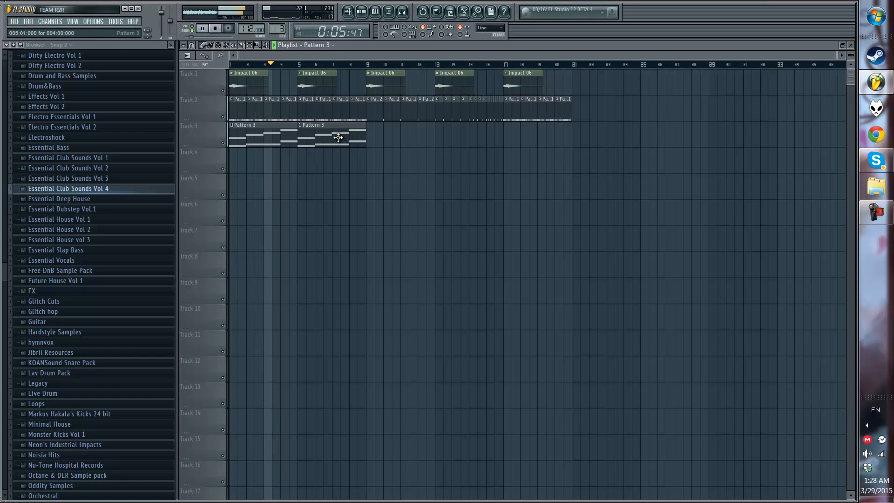
Step: Return to the mixer during playback and route the Kontakt 5 #2 track back to Master
double_click(421, 49)
left_click(512, 143)
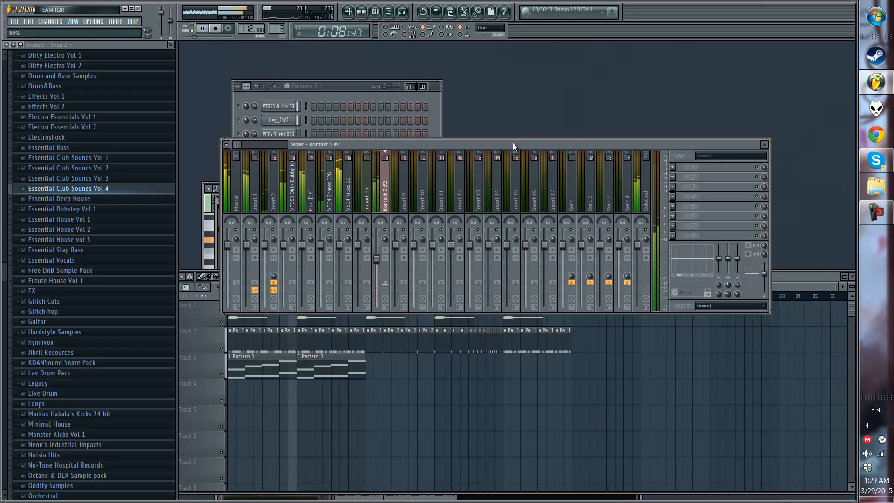
left_click(384, 201)
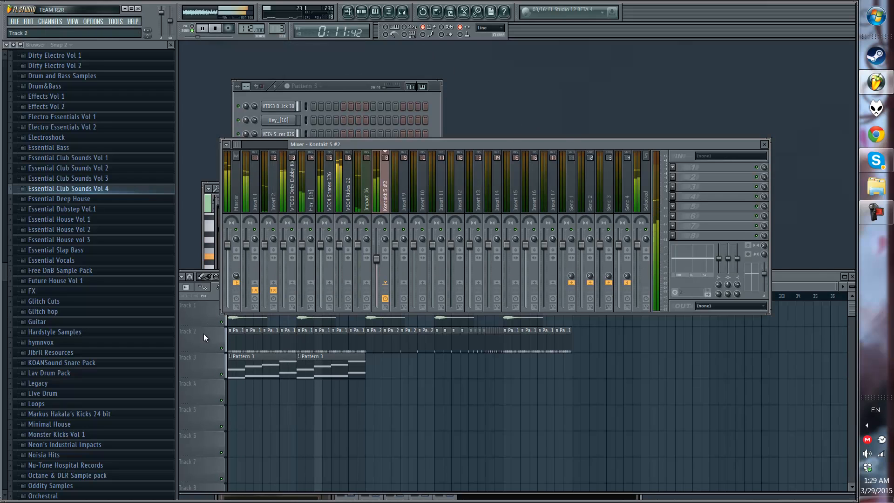
Step: Maximize the playlist and add Pattern 3 clips at bars 9 and 13 on Track 3
left_click(195, 331)
double_click(369, 274)
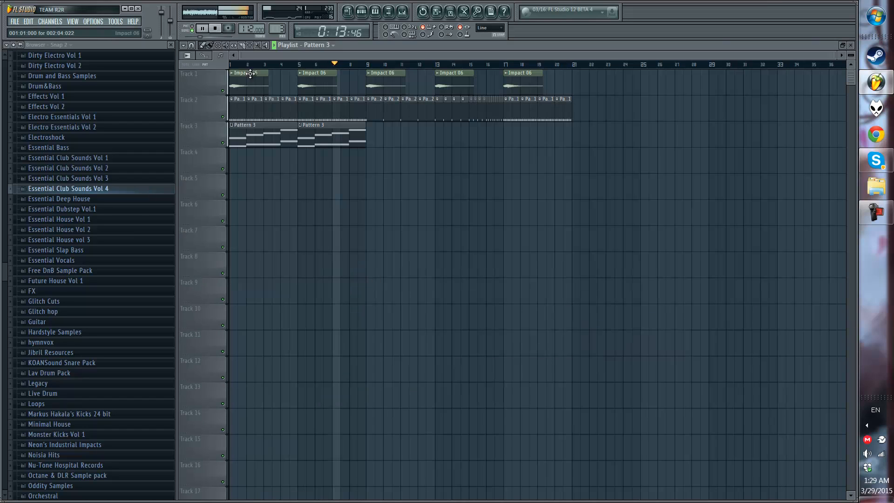
left_click(404, 134)
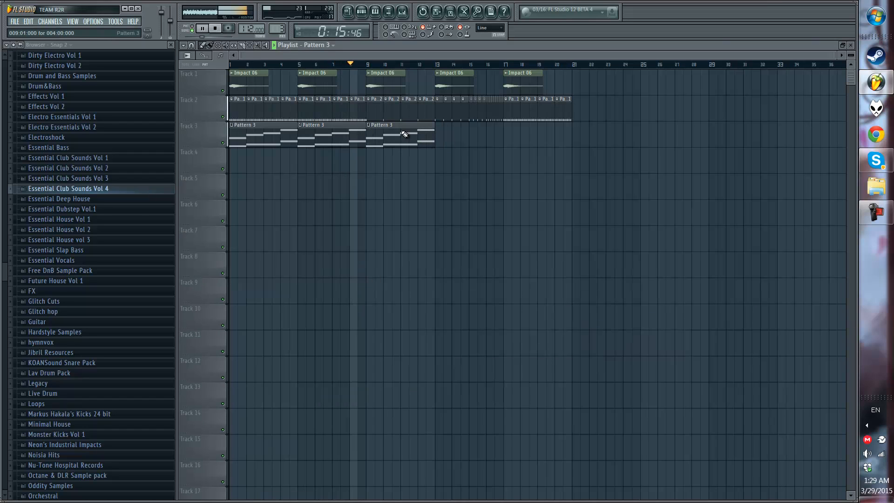
left_click(458, 138)
Step: Add Impact 06 clips at bars 10 and 12 on Track 1
scroll(441, 81, "up", 4)
left_click(297, 76)
left_click_drag(374, 80, 316, 75)
left_click_drag(418, 82, 389, 76)
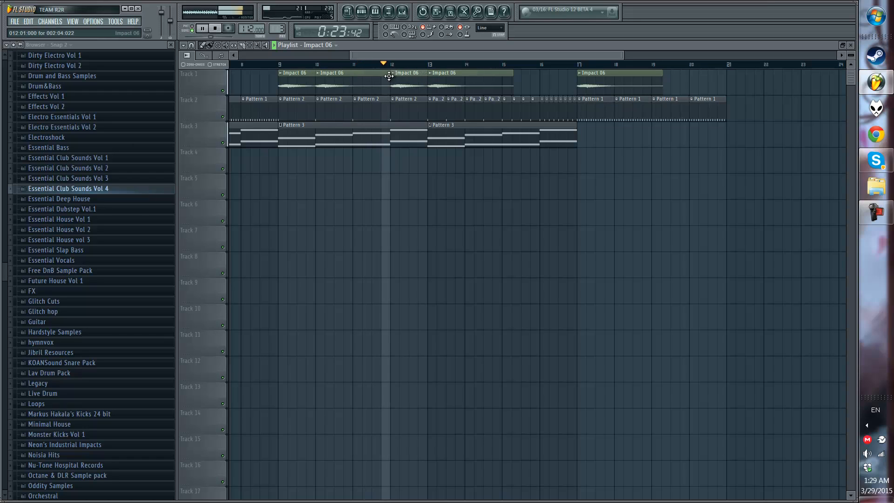
Step: Add Impact 06 clips at bars 14, 15 and 16 on Track 1 and pause playback
left_click_drag(535, 78, 467, 76)
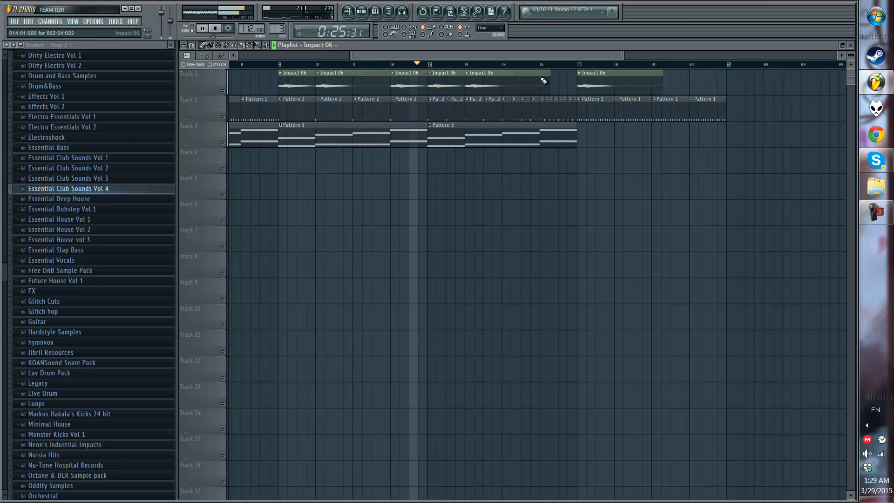
left_click_drag(543, 81, 505, 79)
left_click(542, 133)
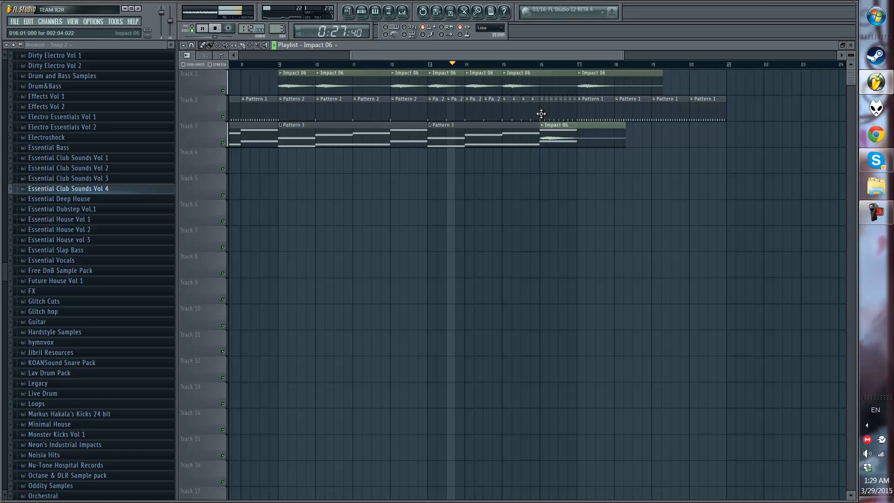
left_click_drag(541, 114, 551, 66)
scroll(551, 66, "up", 3)
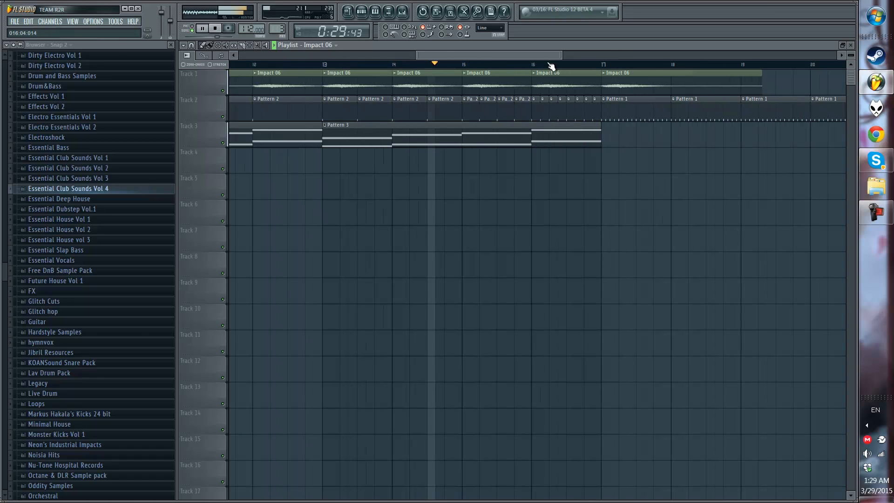
scroll(550, 66, "down", 2)
scroll(510, 66, "down", 2)
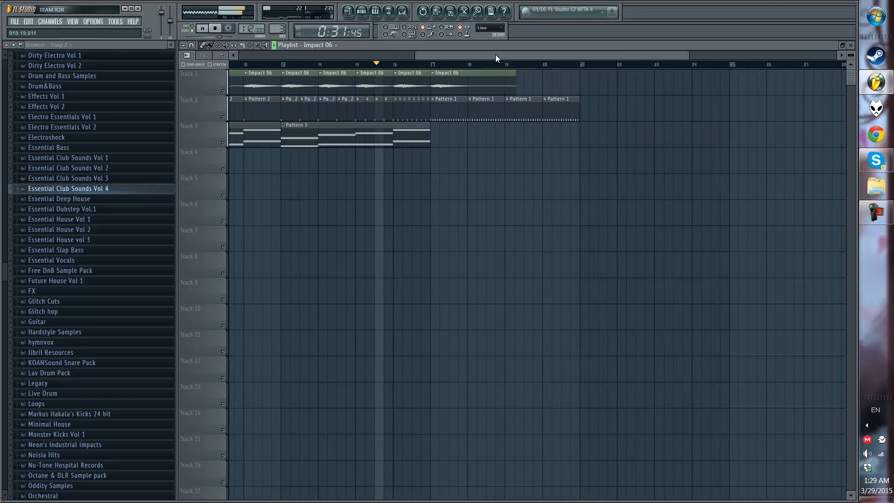
left_click_drag(495, 54, 521, 54)
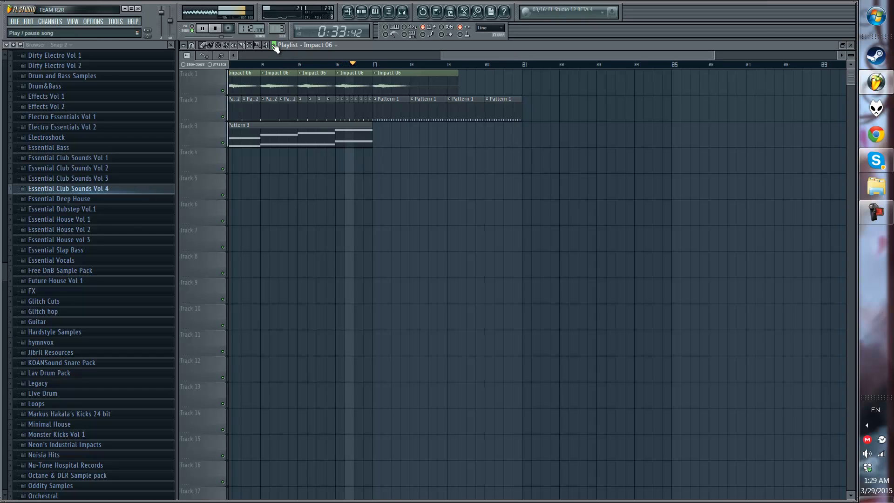
key("space")
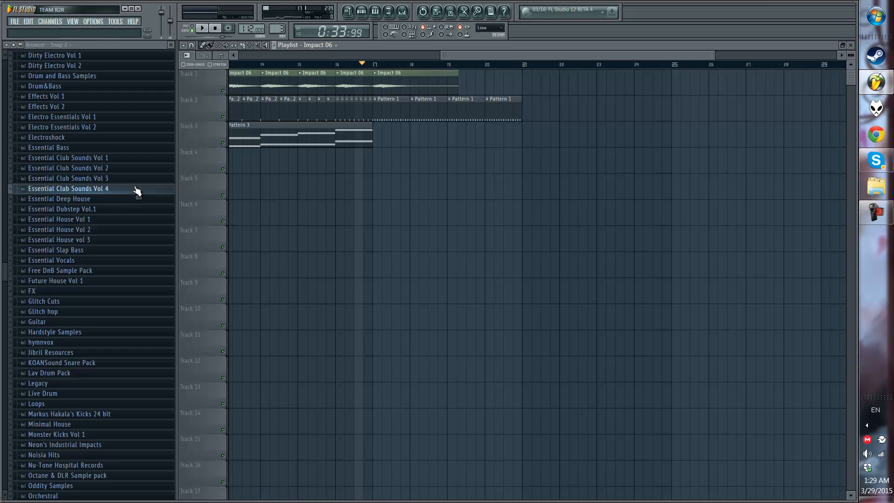
Step: Open the Chants folder inside Trap Chants in the sample browser
scroll(123, 202, "down", 4)
left_click(76, 404)
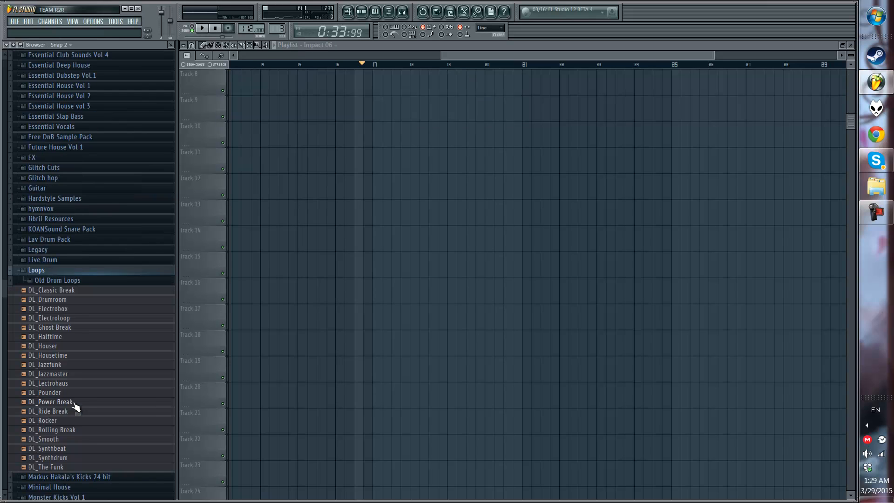
scroll(120, 302, "down", 12)
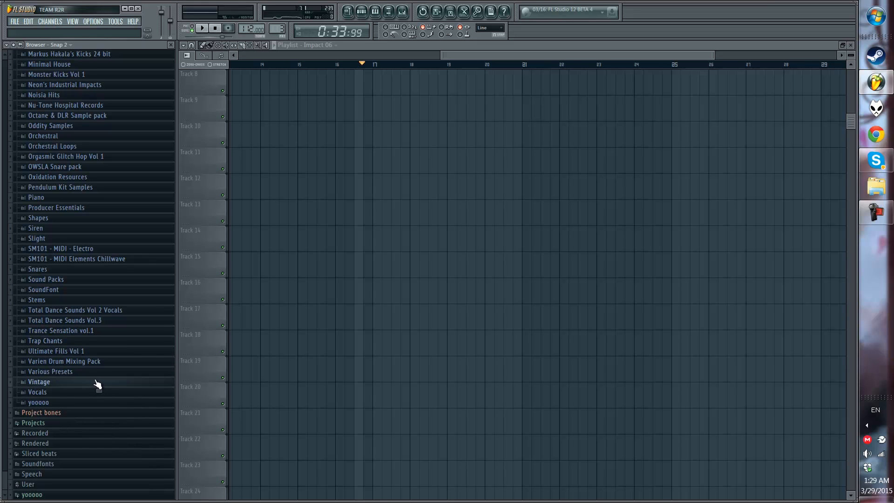
left_click(96, 342)
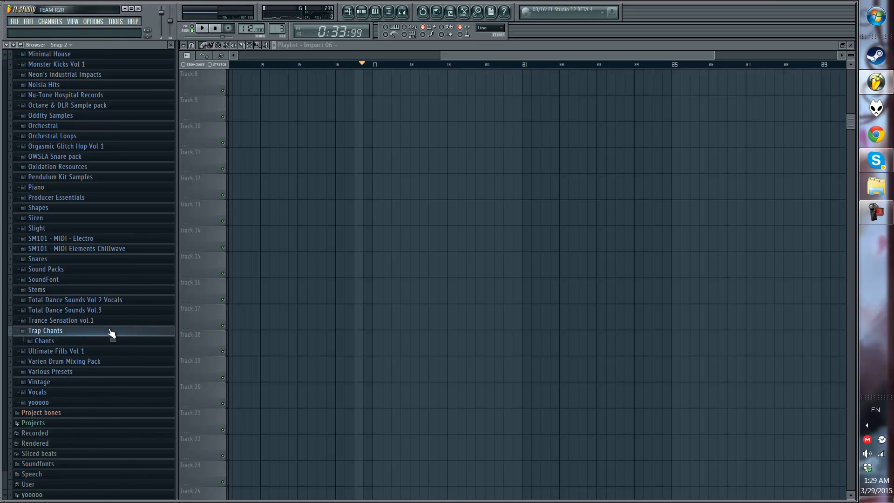
right_click(109, 328)
left_click(84, 342)
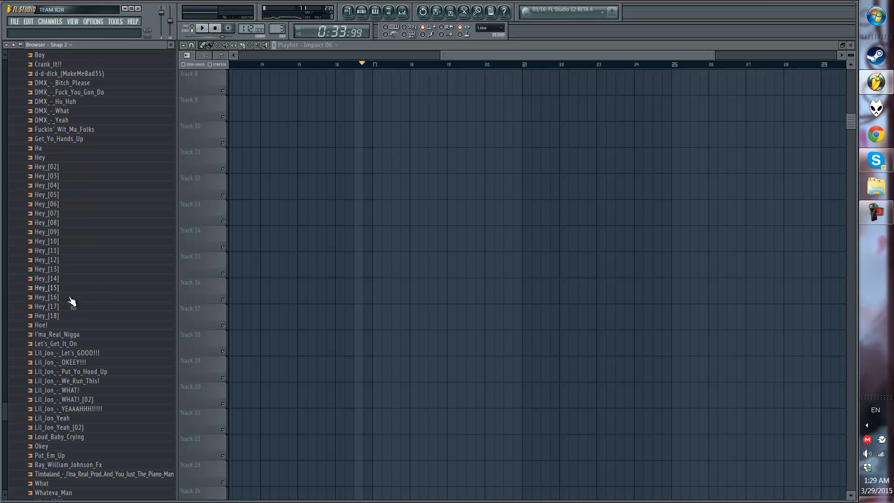
Step: Preview the Hey samples and place Hey_[15] halfway through bar 16 on playlist Track 8
left_click(56, 278)
left_click(65, 270)
left_click(64, 288)
left_click_drag(65, 292, 309, 135)
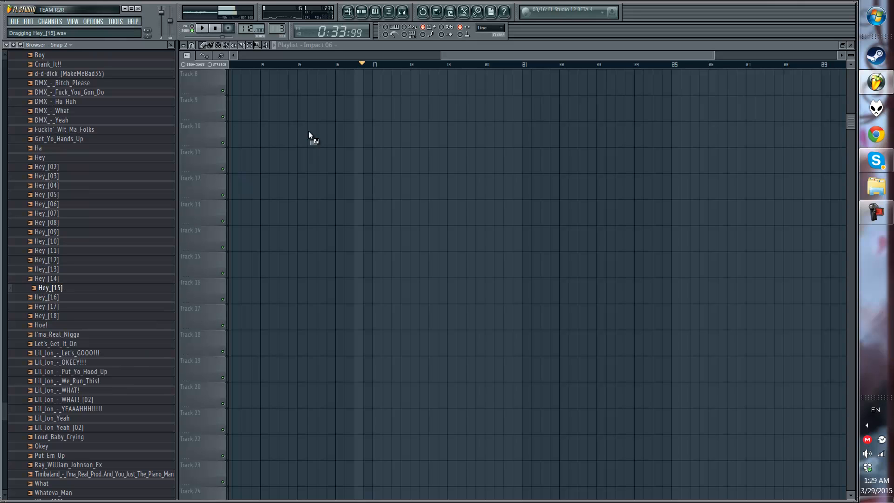
left_click_drag(356, 85, 356, 85)
Step: Trim the end of the Hey_[15] clip to the start of bar 17
scroll(344, 72, "up", 2)
scroll(411, 70, "up", 1)
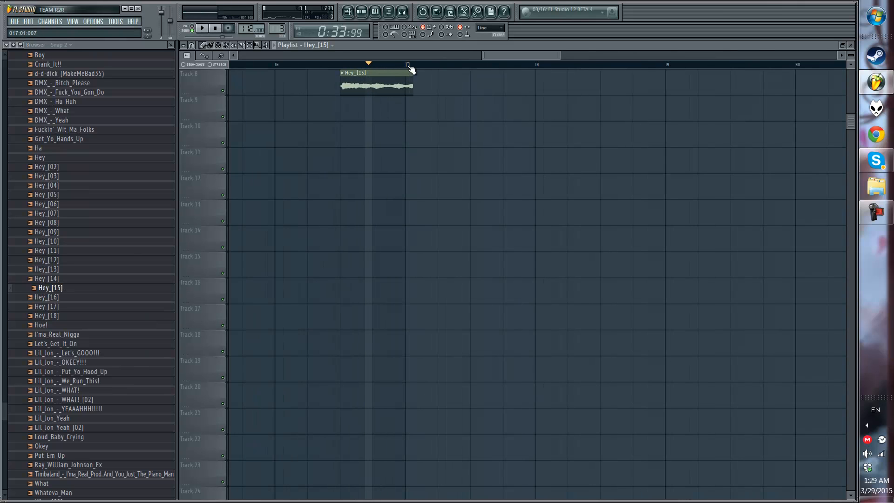
scroll(388, 68, "up", 1)
left_click(211, 66)
scroll(281, 101, "up", 1)
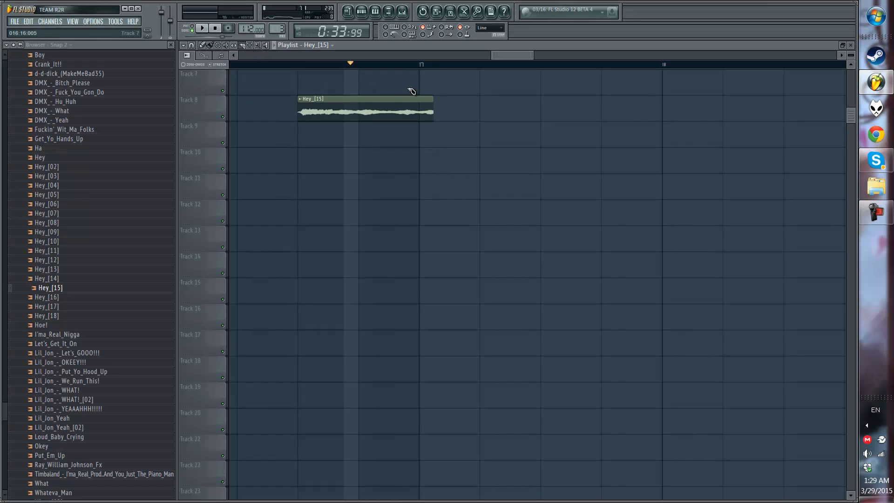
left_click_drag(428, 154, 428, 154)
Step: Move the Hey_[15] clip up to Track 4, directly below the Pattern 3 clips
scroll(472, 66, "down", 8)
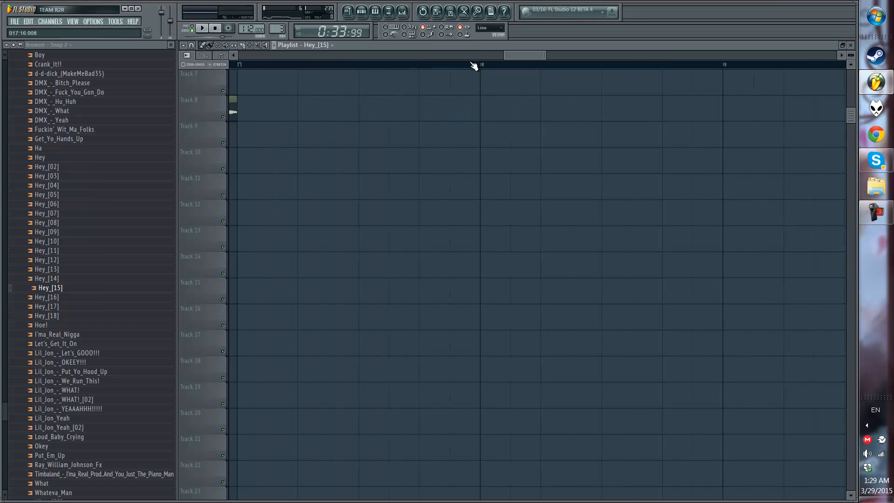
scroll(498, 217, "up", 4)
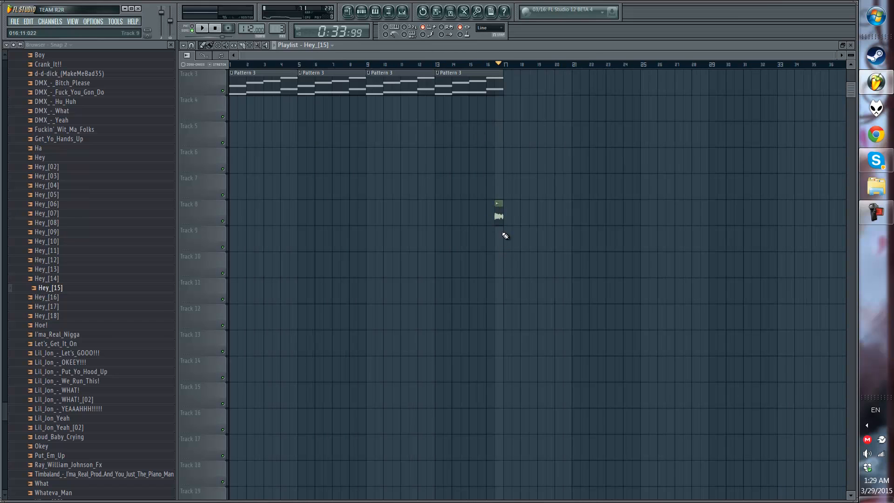
left_click_drag(500, 219, 502, 111)
scroll(471, 156, "up", 2)
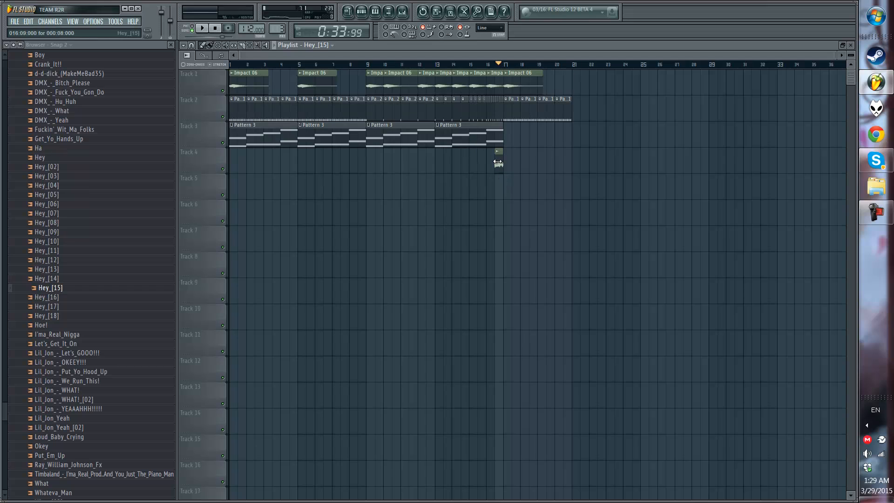
Step: Play the song from the middle of bar 15, add a Pattern 3 clip at bar 17 on Track 3, and stop playback
left_click(478, 65)
key("space")
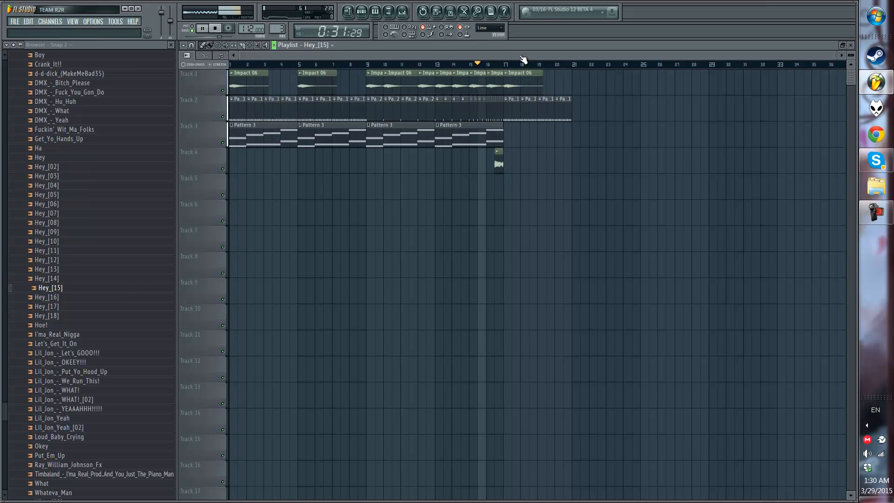
left_click_drag(513, 138, 504, 135)
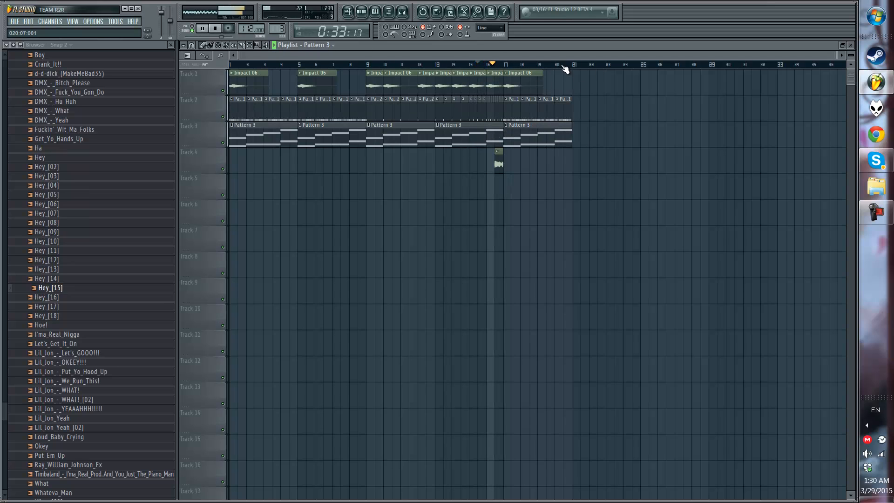
scroll(505, 67, "up", 5)
scroll(505, 66, "down", 5)
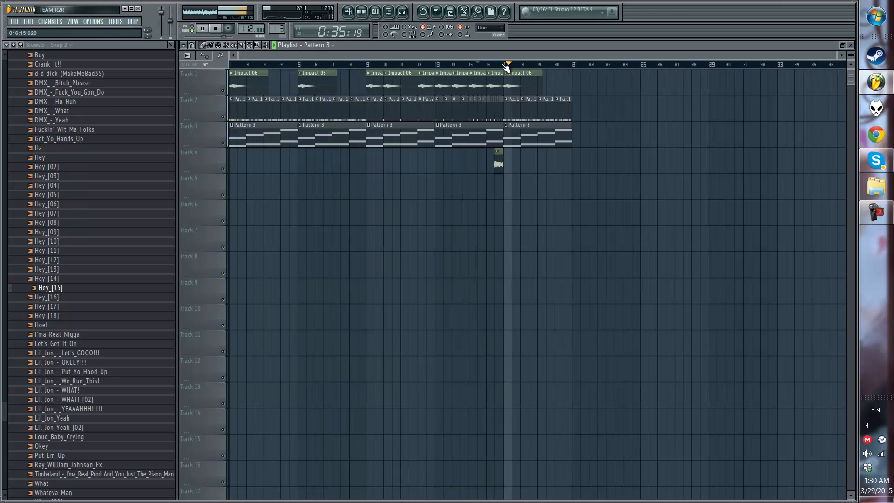
key("space")
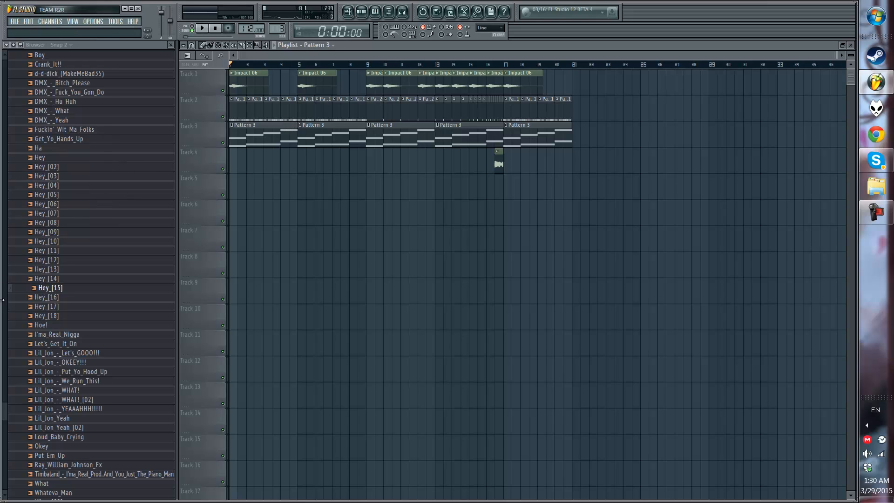
Step: Collapse the Chants and Trap Chants folders in the sample browser
scroll(76, 283, "up", 10)
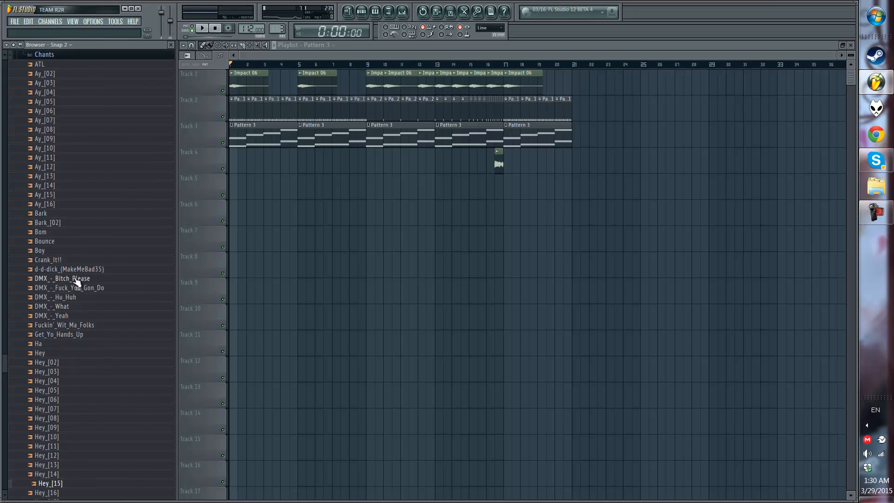
left_click(102, 252)
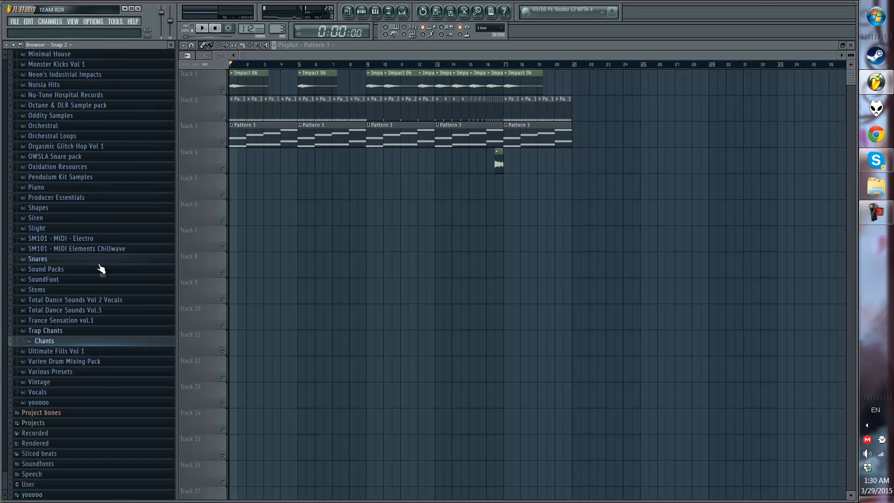
left_click(96, 332)
scroll(114, 282, "up", 1)
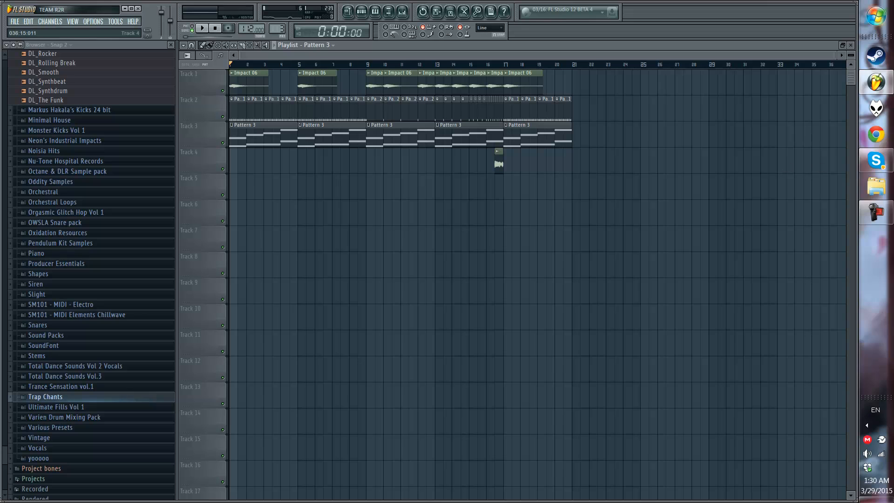
Step: Launch Audacity, dismiss its welcome message, and switch back to the FL Studio playlist
left_click(875, 16)
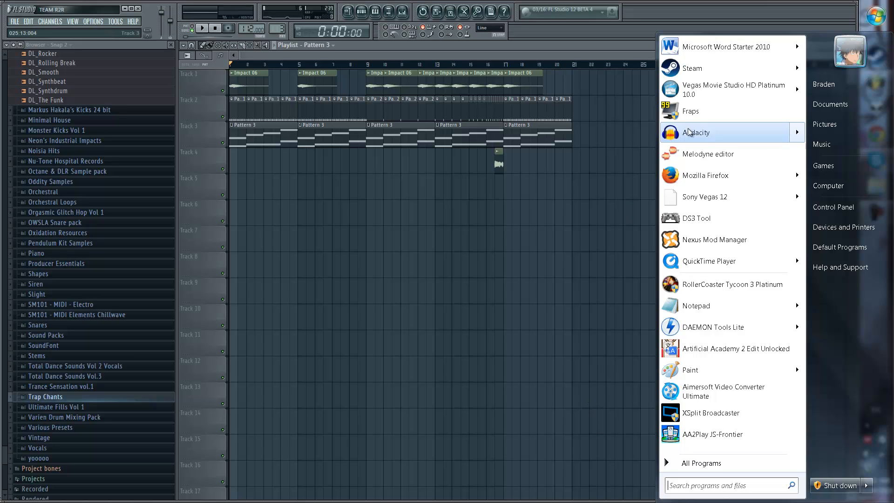
left_click(331, 141)
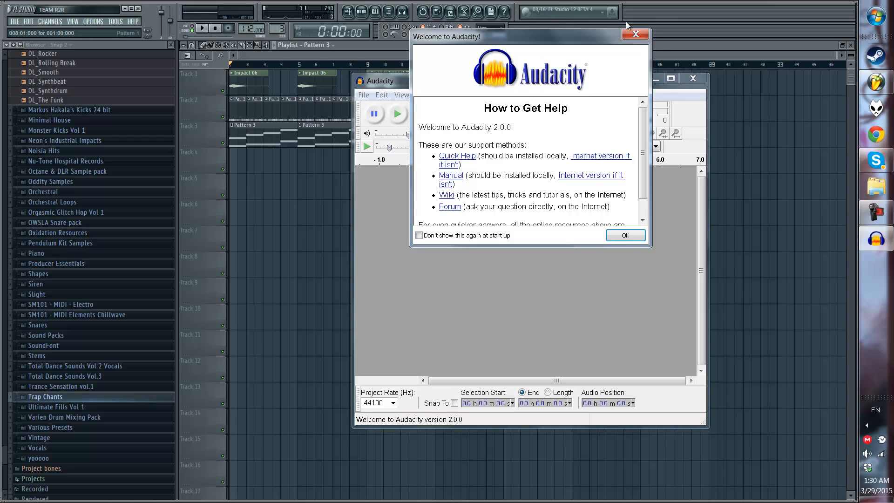
left_click(628, 33)
left_click_drag(539, 78, 421, 77)
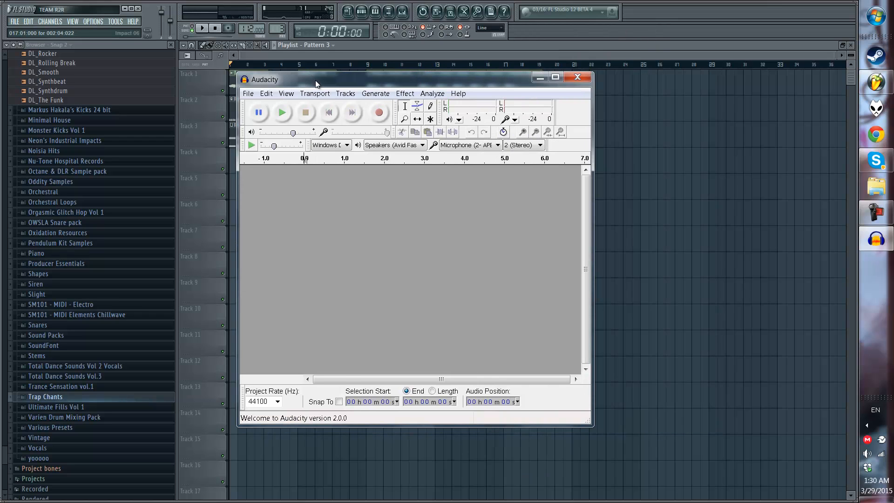
left_click(372, 51)
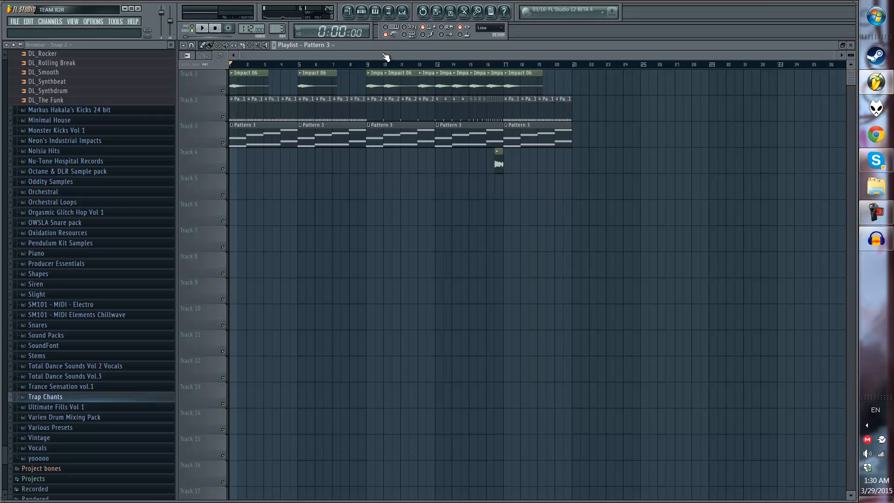
Step: Mute playlist Tracks 1, 2 and 3 and start song playback
left_click(223, 91)
left_click(222, 117)
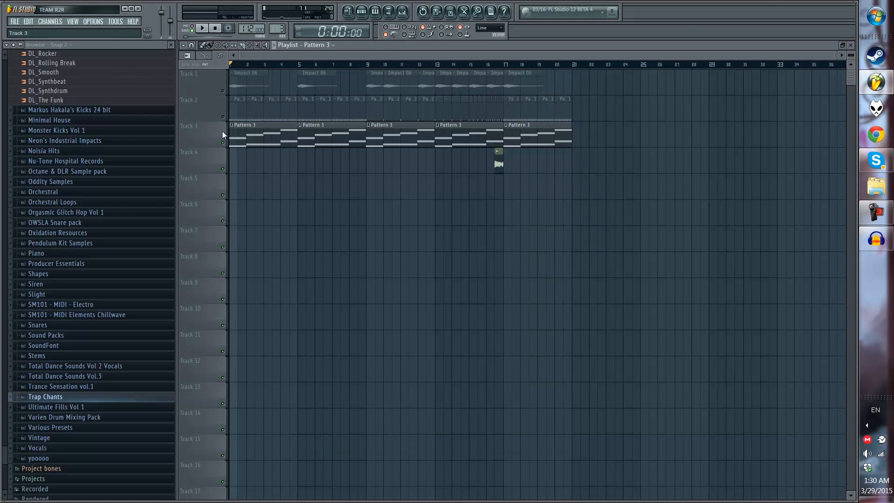
left_click(222, 143)
key("space")
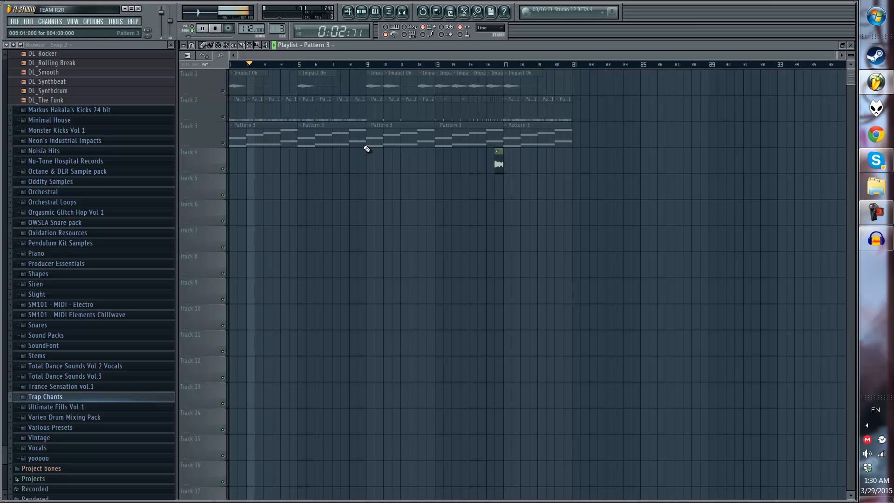
Step: Switch to Audacity and record a stereo vocal take about 13.6 seconds long
left_click(876, 239)
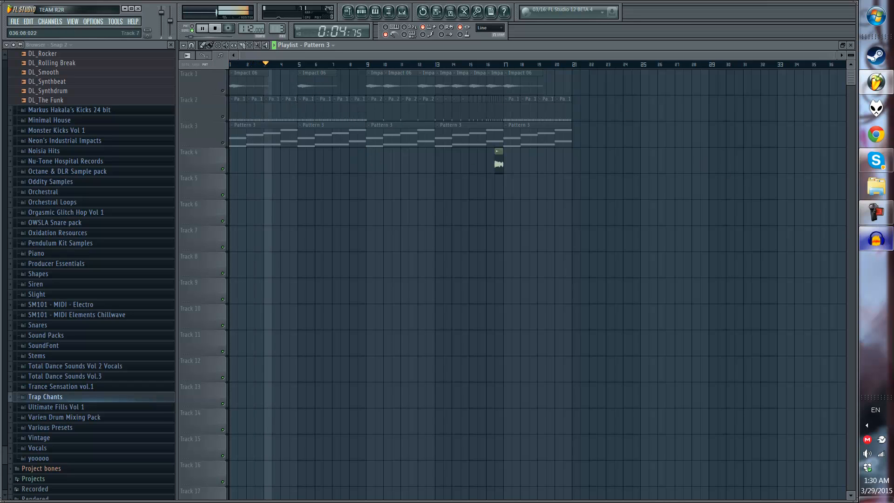
left_click_drag(399, 84, 394, 84)
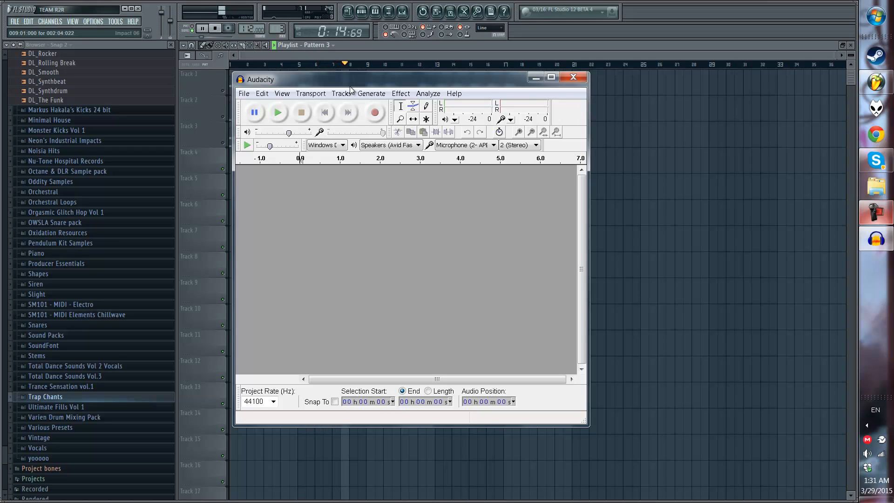
left_click(381, 113)
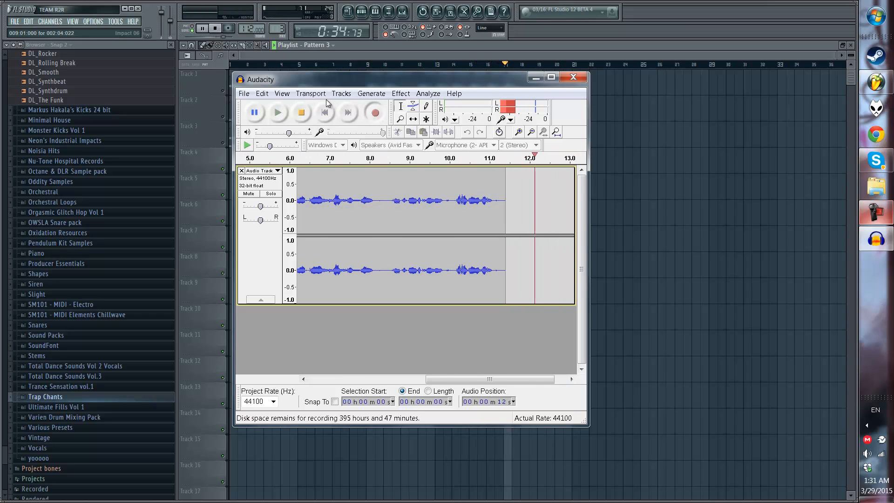
left_click(303, 114)
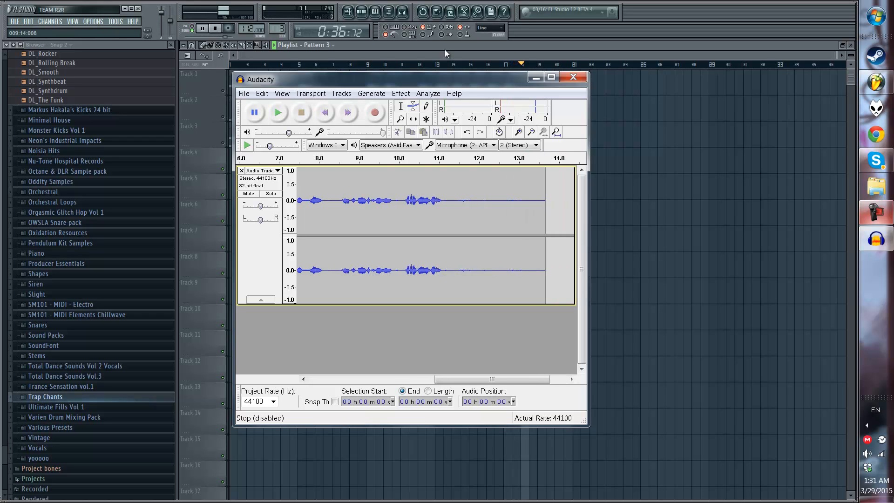
Step: Export the recording to My Music as RAP.wav in signed 16 bit PCM format, and close Audacity without saving the project
left_click(244, 93)
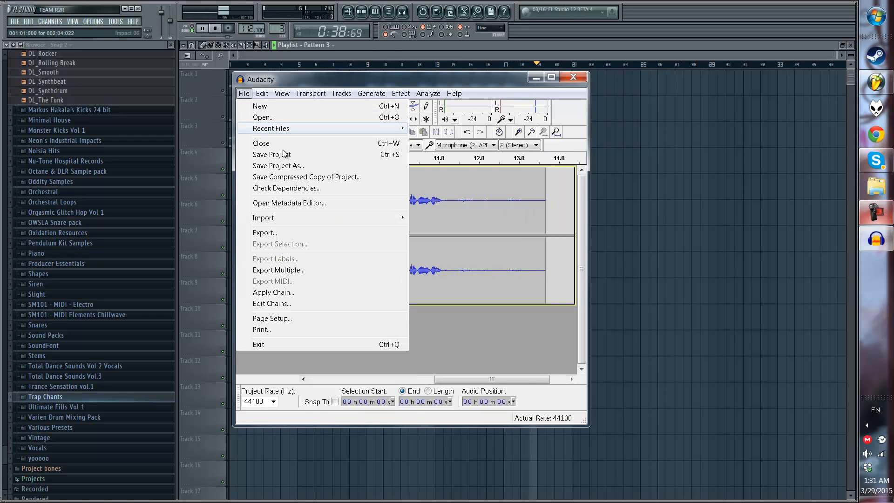
key("ctrl+shift+e")
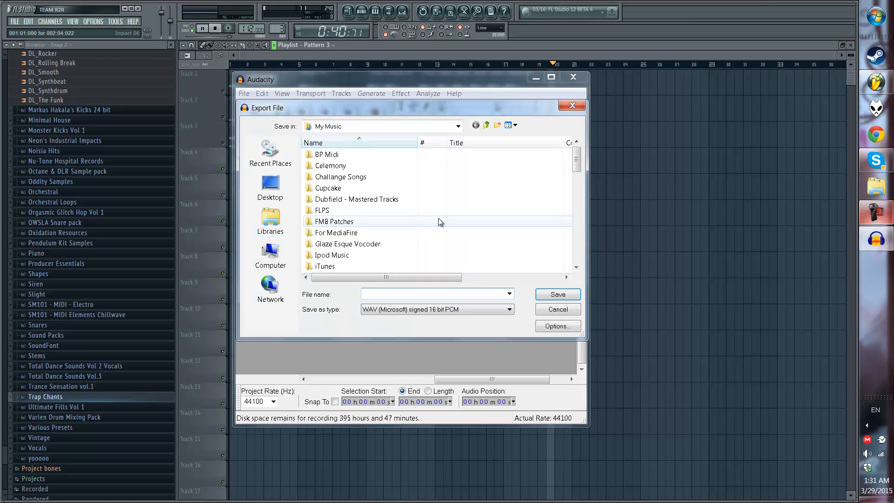
key("Return")
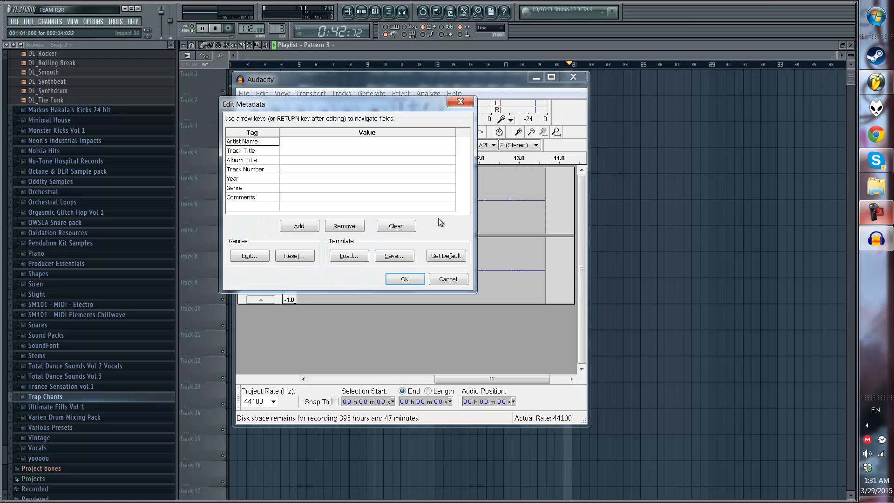
left_click(421, 278)
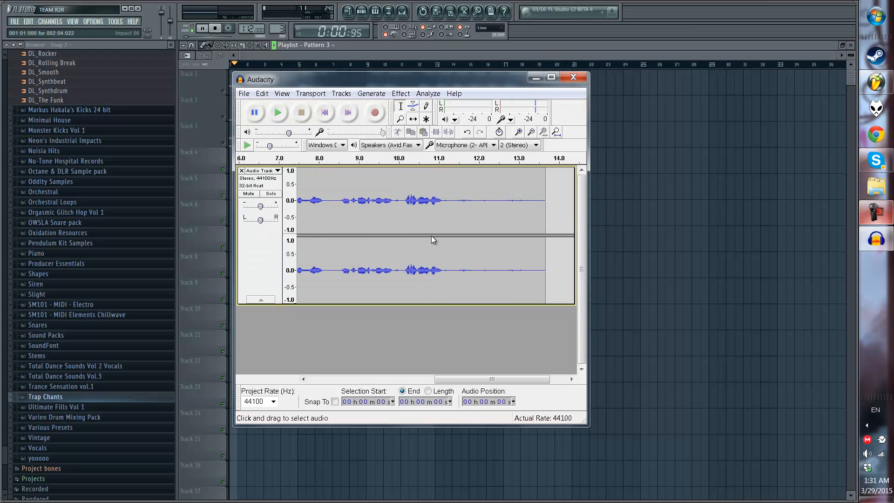
left_click(582, 80)
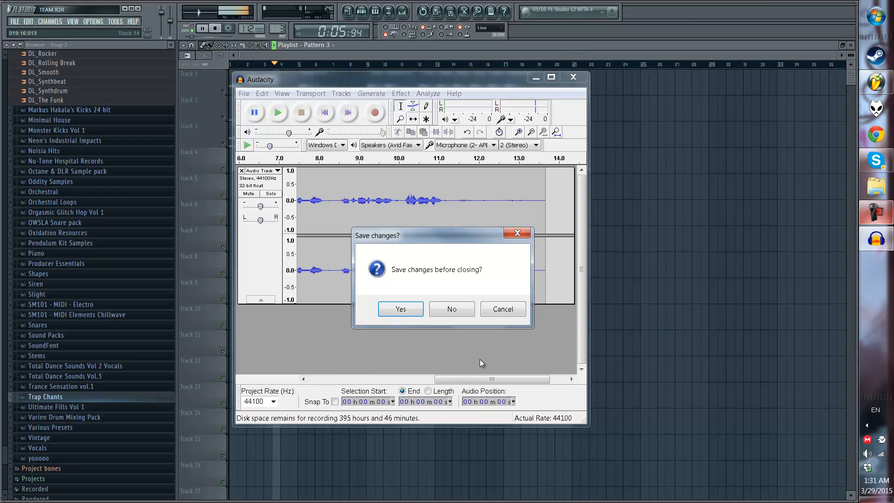
left_click(460, 309)
Step: Open Windows Explorer and look through the Documents library for the exported vocal recording
left_click(890, 191)
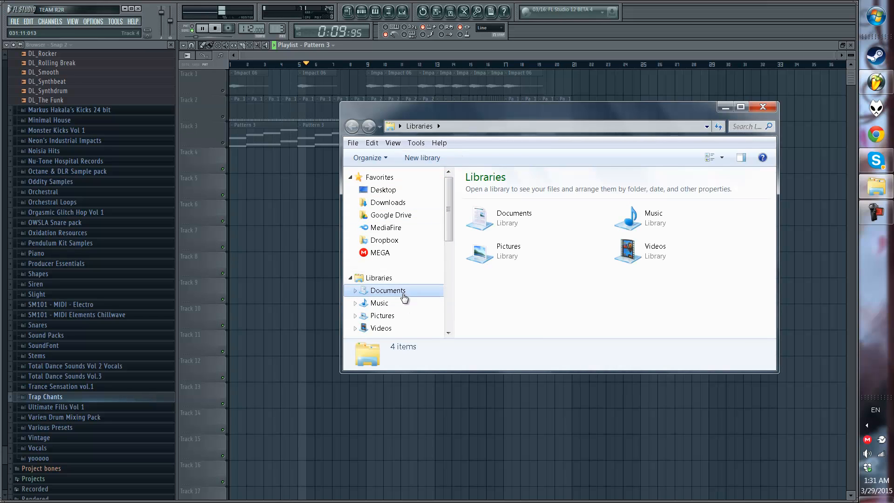
left_click(388, 290)
scroll(585, 275, "down", 10)
scroll(585, 275, "down", 5)
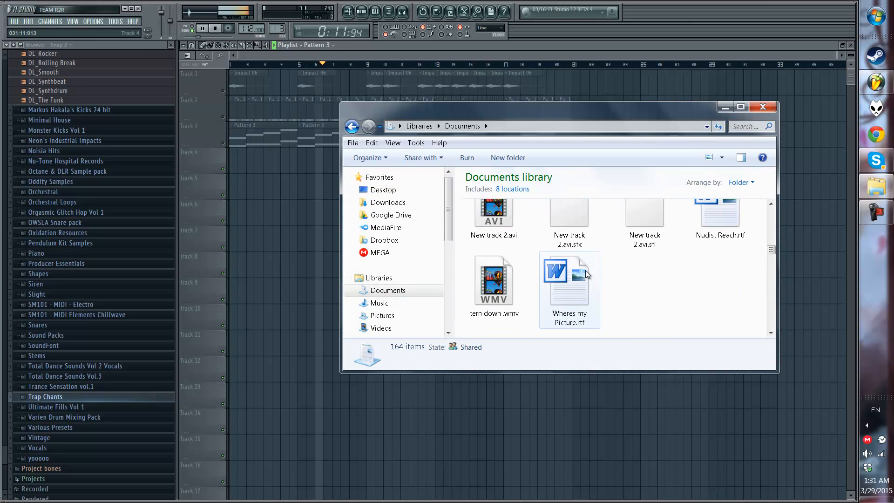
scroll(673, 274, "up", 6)
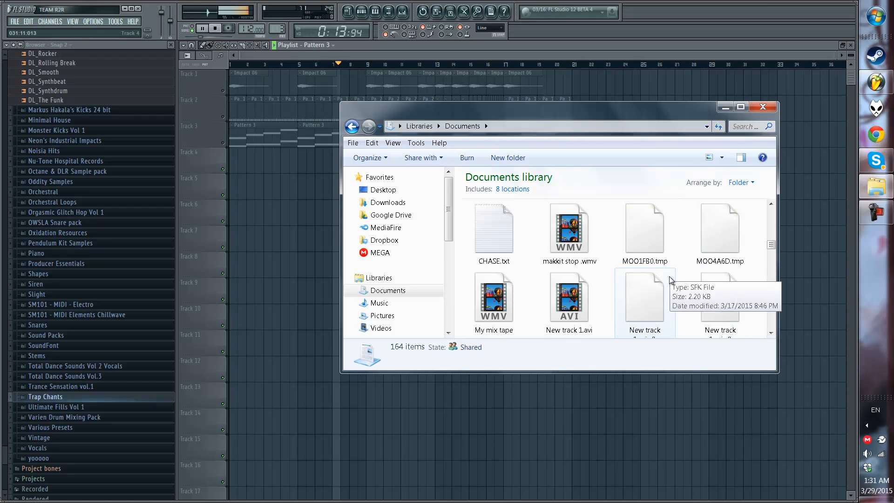
scroll(719, 277, "up", 2)
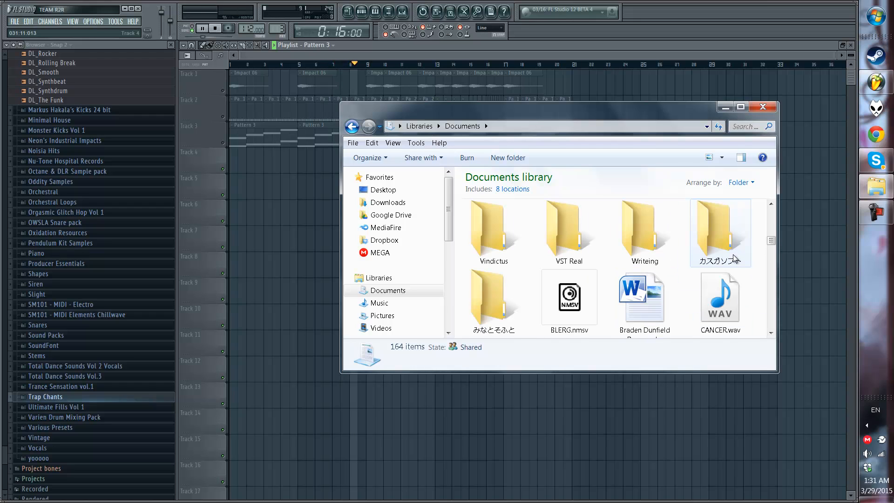
Step: Find RAP.wav in the Music library and add it to playlist Track 4 in FL Studio
left_click(405, 303)
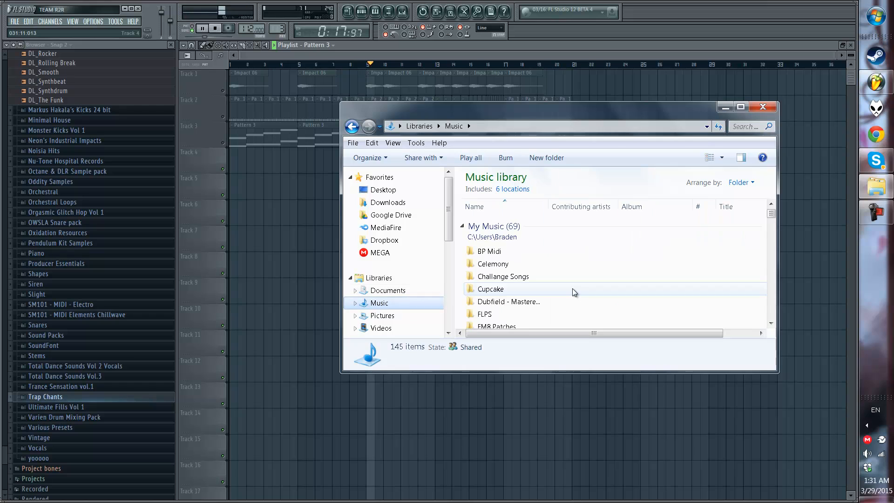
left_click(572, 289)
scroll(572, 289, "down", 10)
scroll(568, 289, "down", 3)
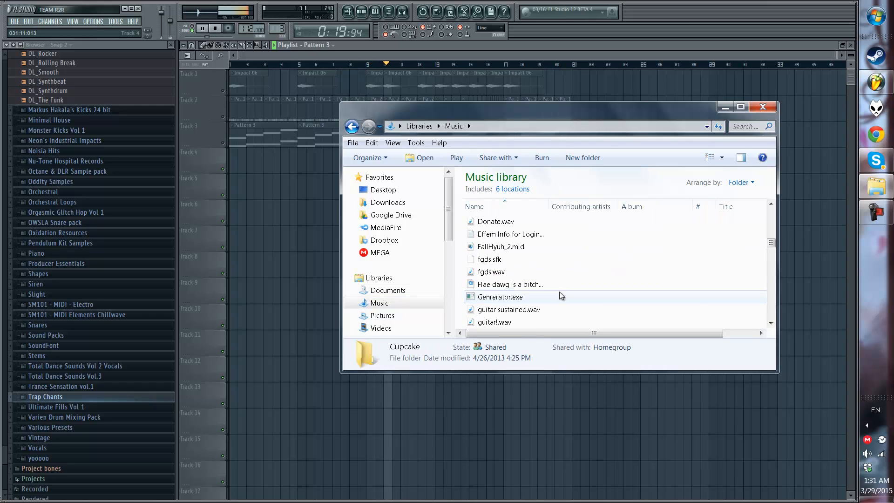
scroll(546, 296, "down", 1)
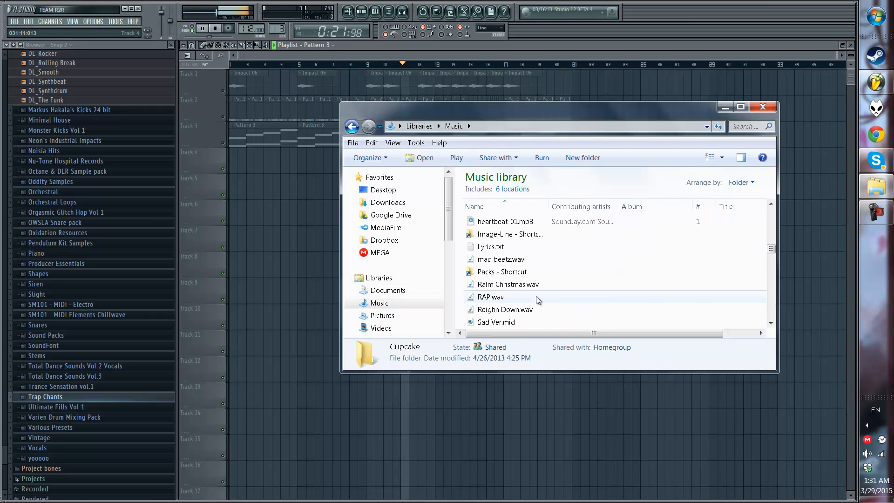
left_click(506, 298)
left_click_drag(506, 298, 287, 168)
Step: Move the RAP clip along Track 4 so its vocals begin at bar 9, and play from around bar 8
scroll(297, 68, "up", 8)
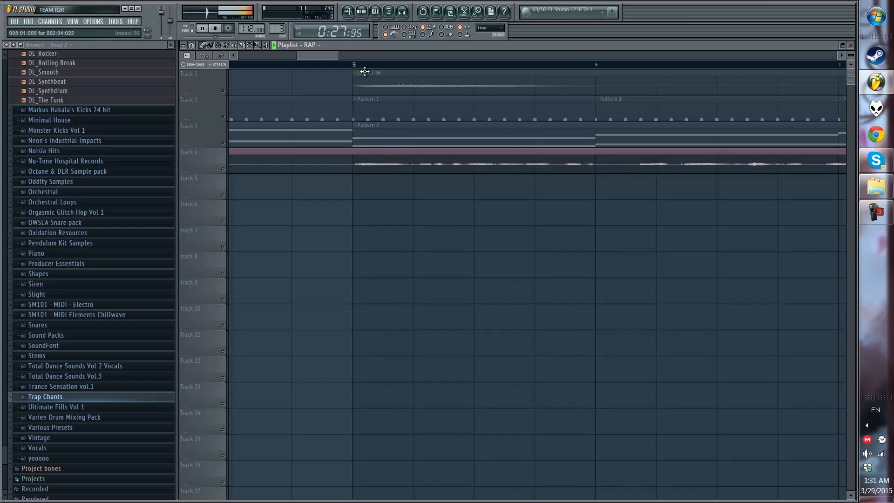
scroll(370, 74, "down", 6)
left_click_drag(415, 154, 573, 168)
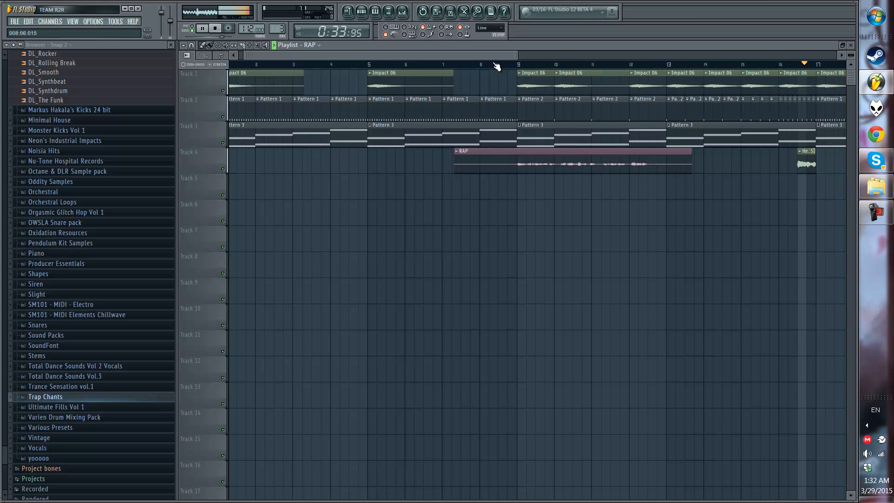
left_click(496, 64)
scroll(496, 65, "down", 4)
Step: Enable Normalize in the RAP clip's channel settings and close them
double_click(465, 166)
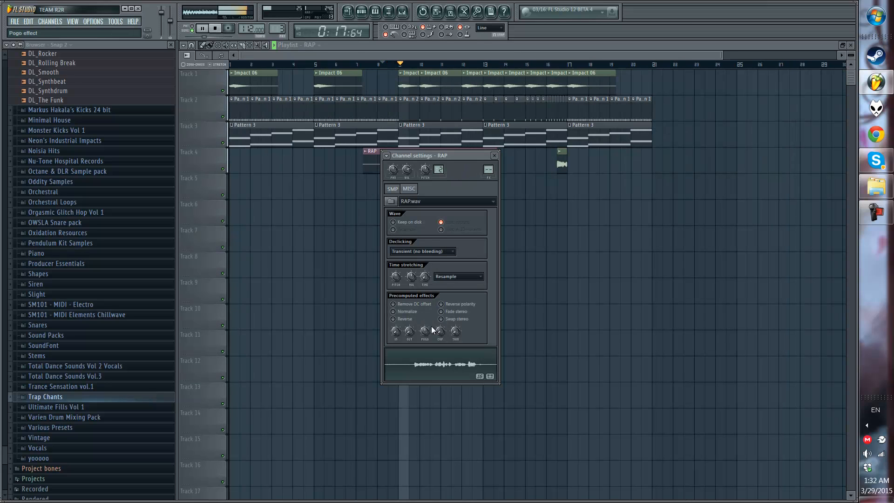
left_click(393, 312)
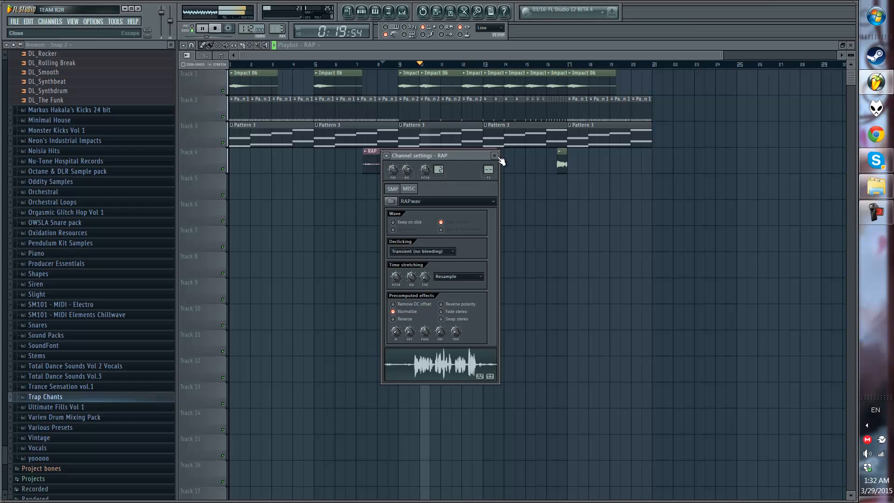
left_click(494, 155)
Step: Add a second RAP clip on Track 5, aligned so its vocals begin at bar 13
scroll(475, 65, "up", 4)
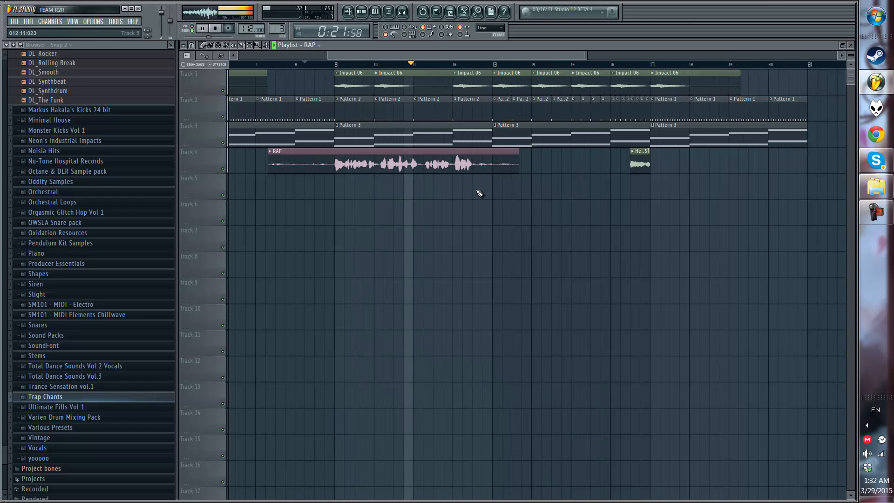
left_click_drag(460, 192, 429, 191)
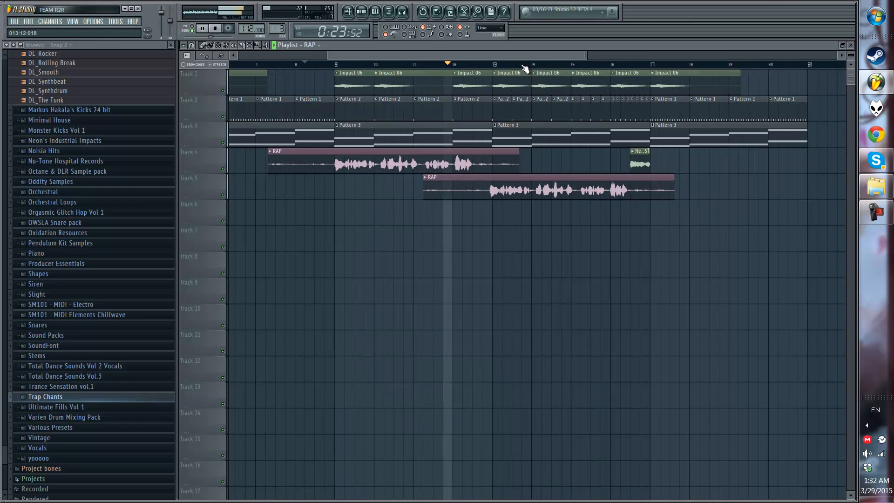
scroll(524, 69, "up", 6)
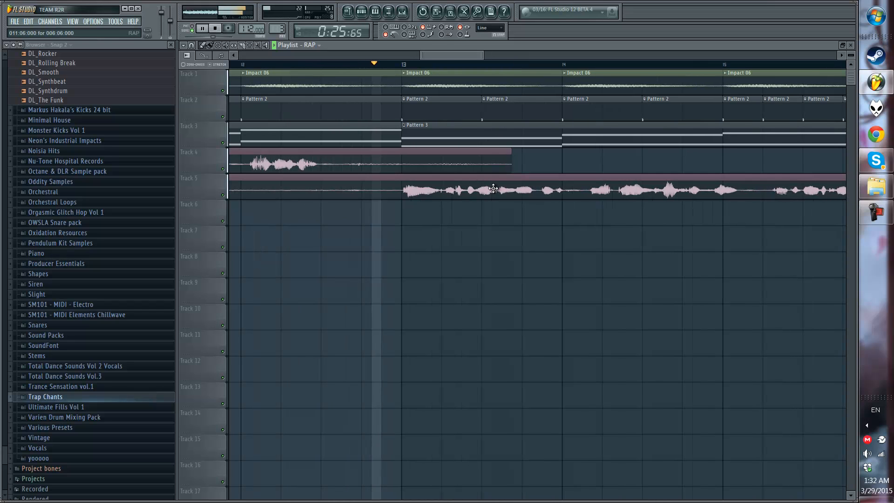
scroll(408, 65, "up", 2)
scroll(409, 69, "down", 6)
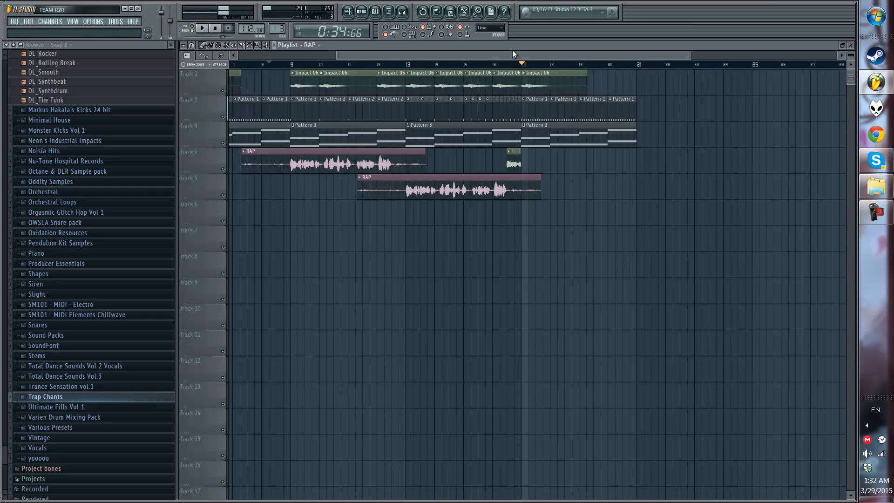
Step: Move the first RAP clip from Track 4 to Track 5 and route the RAP channel to mixer track 9
scroll(486, 56, "up", 2)
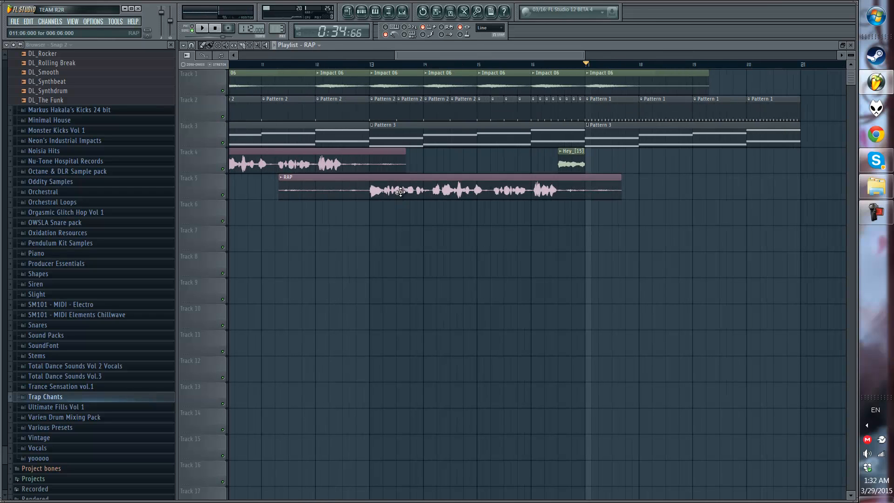
left_click_drag(368, 169, 367, 194)
double_click(248, 190)
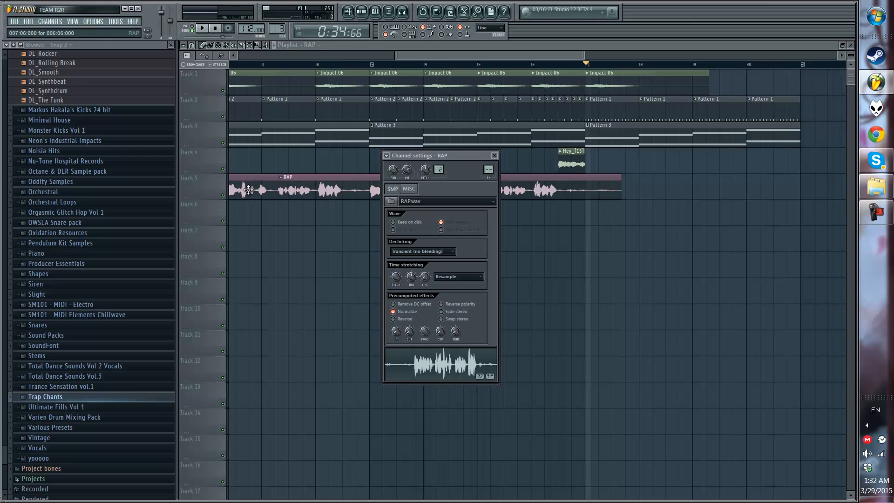
left_click(388, 156)
left_click(415, 186)
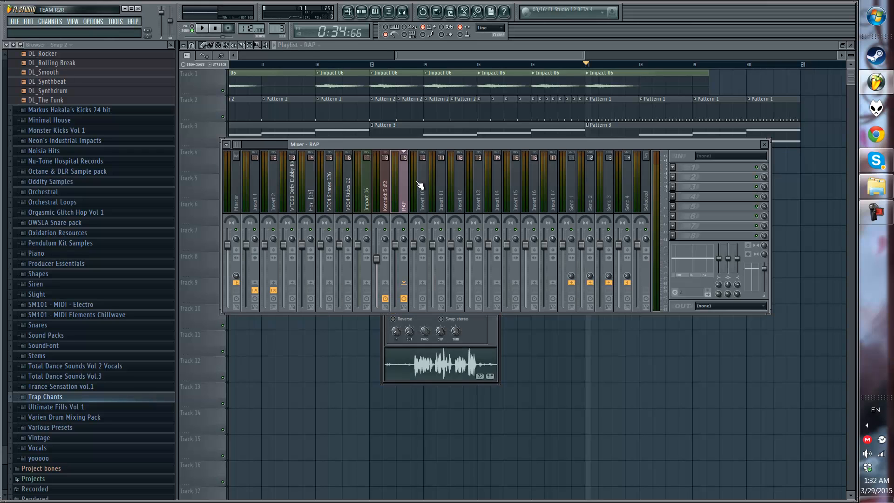
Step: Solo playlist Track 5 and select bars 9 to 17 of the timeline for looped playback
left_click_drag(441, 55, 422, 56)
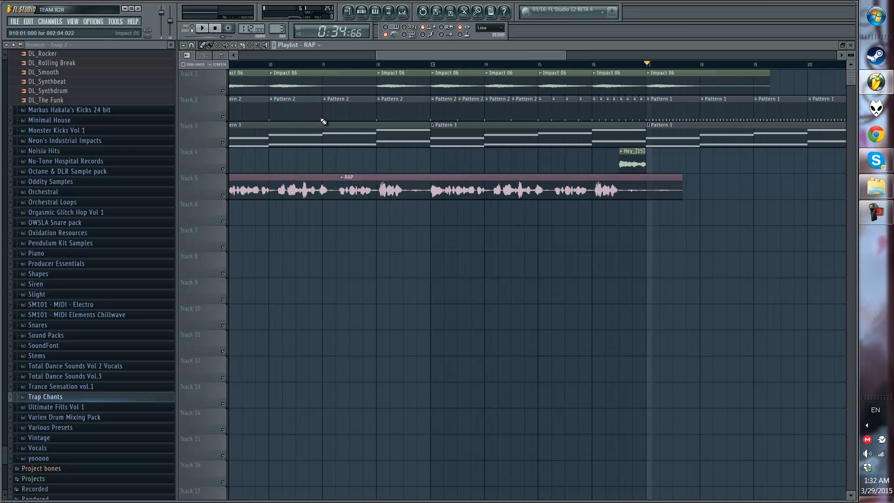
right_click(222, 195)
scroll(434, 67, "down", 4)
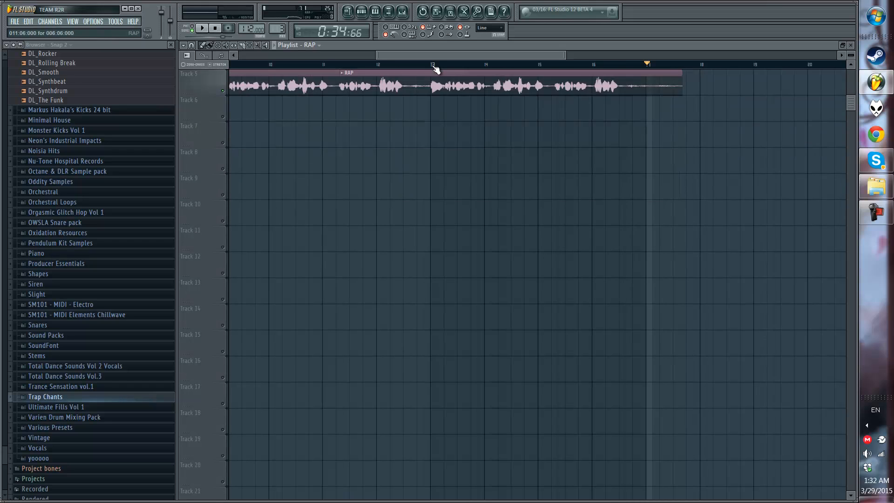
scroll(434, 67, "down", 2)
scroll(259, 133, "up", 4)
left_click_drag(275, 67, 589, 81)
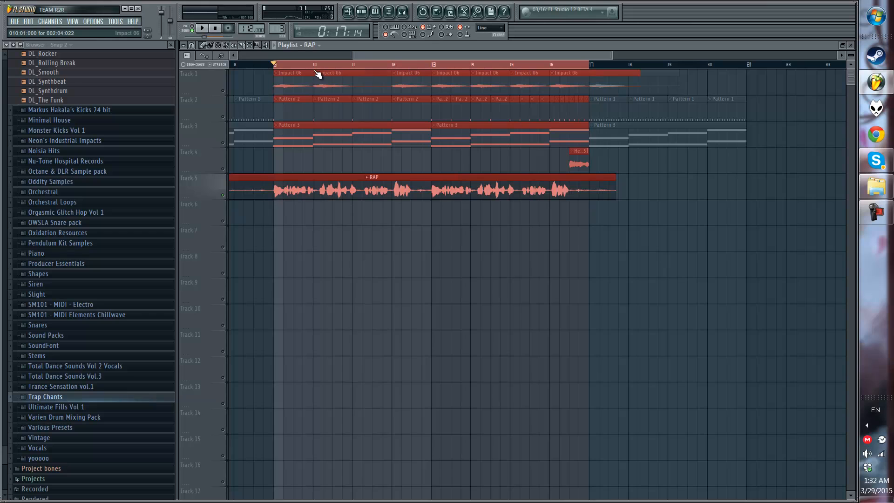
Step: Load Fruity Parametric EQ 2 in the eighth effect slot of the RAP mixer track while the vocals play
double_click(387, 48)
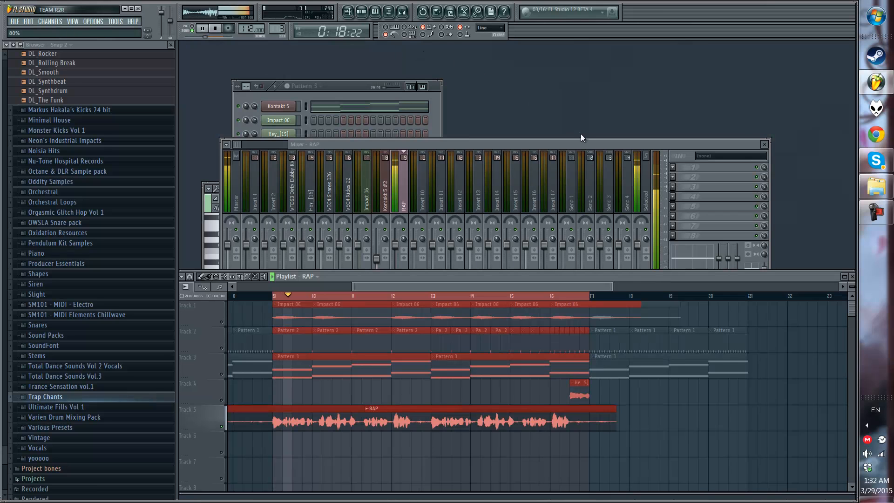
left_click(672, 238)
left_click(722, 34)
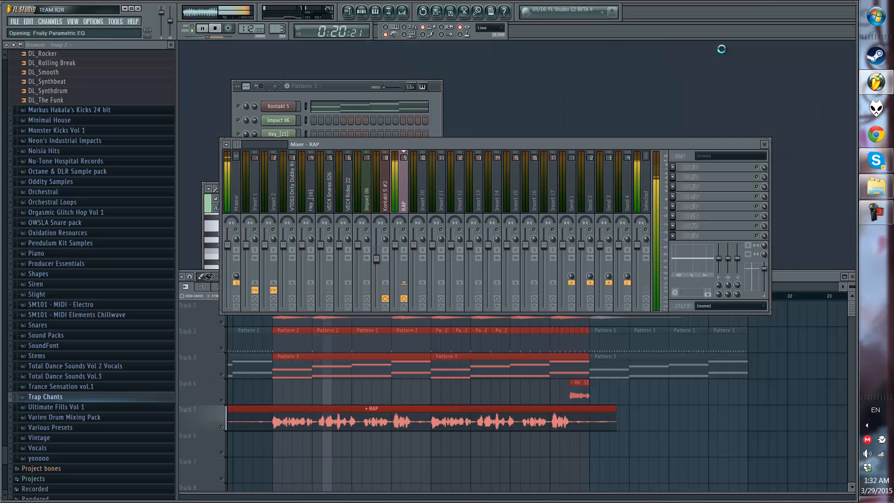
left_click(673, 235)
mouse_move(684, 241)
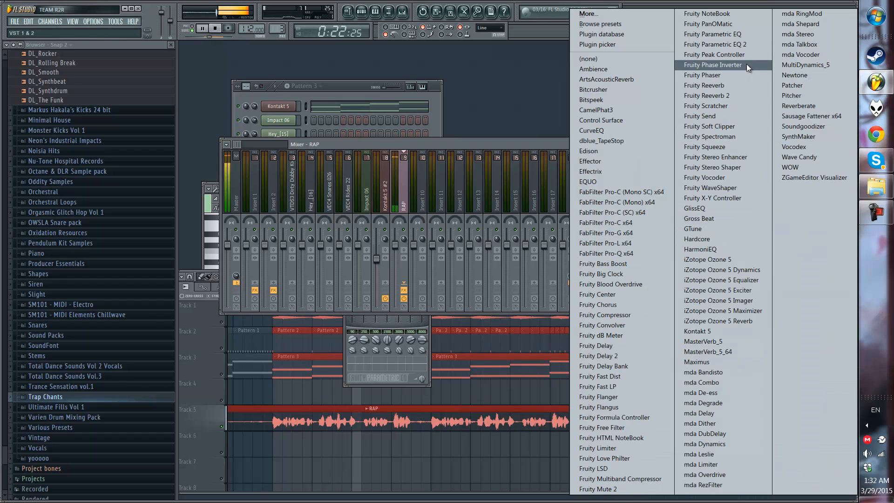
left_click(743, 41)
Step: Shape the RAP EQ by boosting band 4, cutting band 5 and raising band 7, and close the plugin
left_click_drag(468, 341, 420, 296)
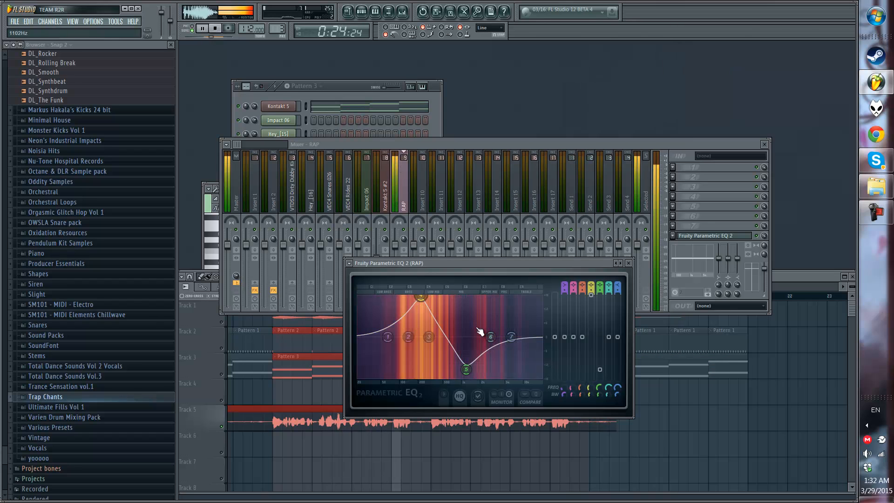
left_click_drag(511, 337, 530, 257)
left_click(627, 263)
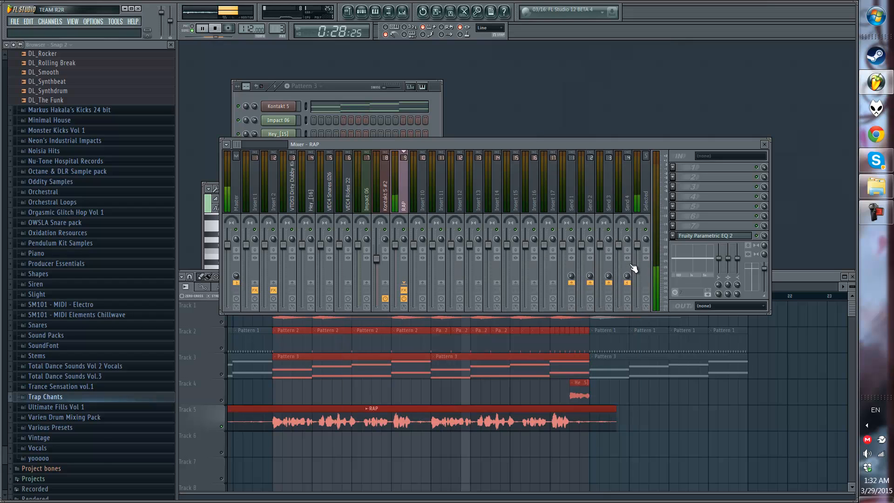
Step: Add Fruity Reeverb to the first effect slot of the RAP mixer track and lower the track's volume to about -10.5 dB
left_click(672, 169)
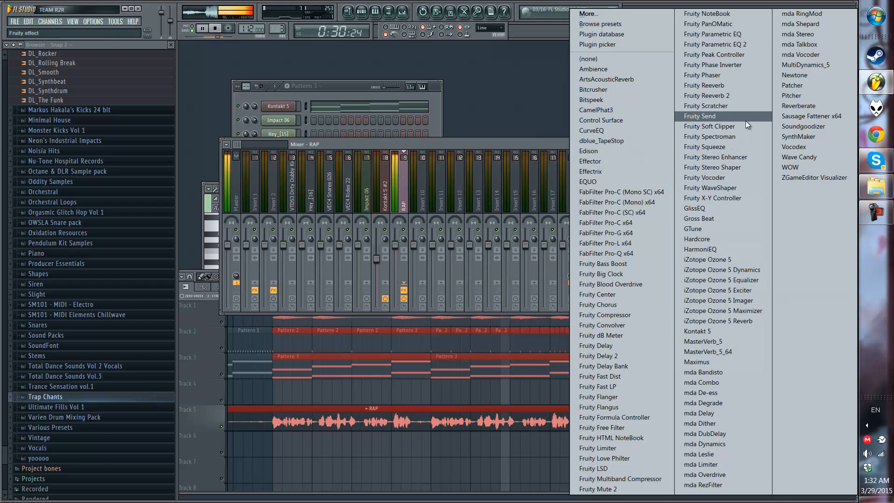
left_click(747, 86)
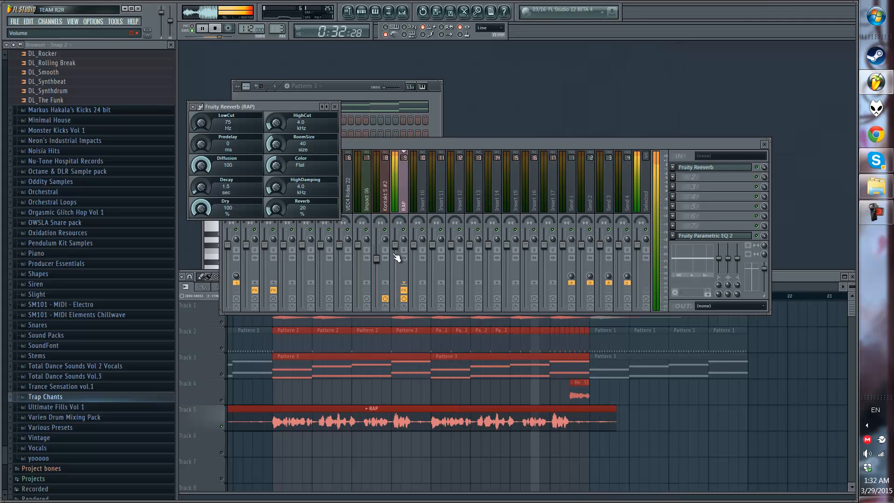
left_click_drag(394, 250, 401, 295)
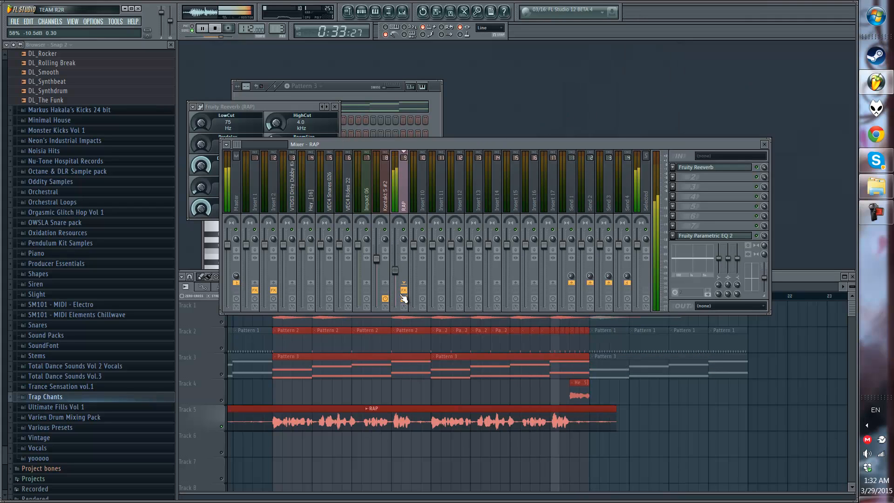
Step: Unsolo Track 5, play the arrangement from bar 1, stop playback and clear the timeline and clip selection
double_click(814, 276)
right_click(223, 195)
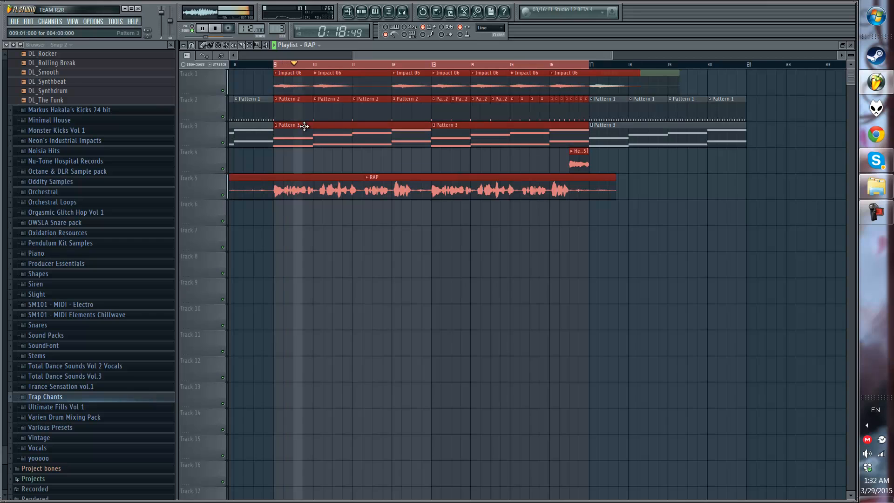
scroll(421, 66, "down", 4)
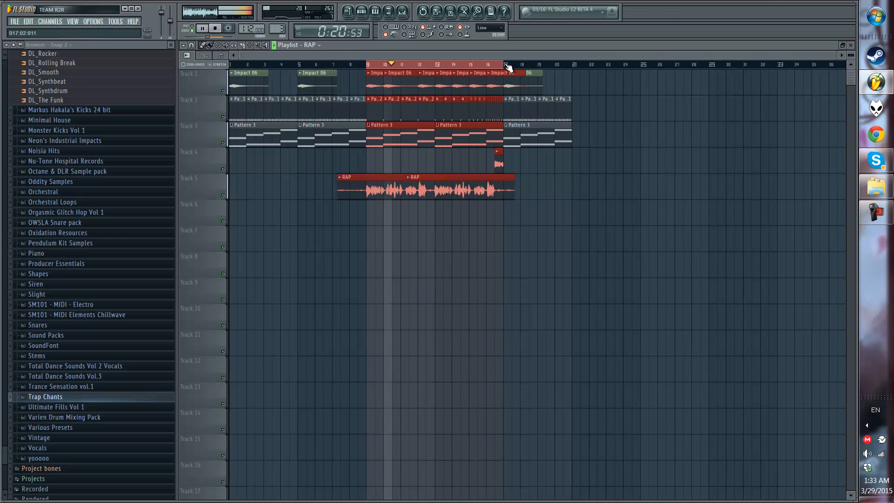
left_click_drag(506, 64, 2, 88)
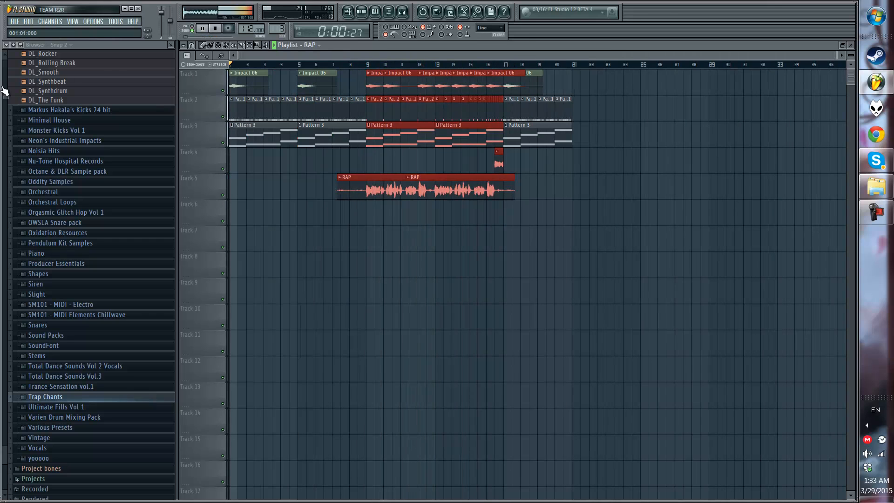
key("space")
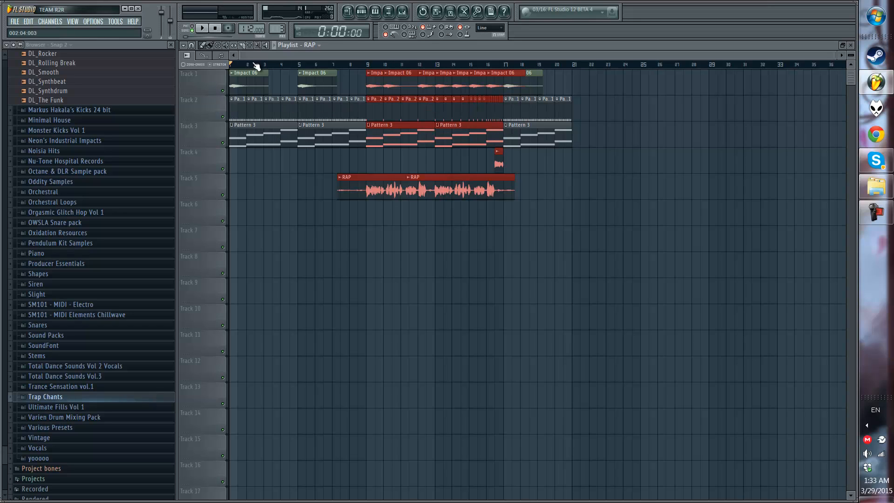
left_click(445, 221)
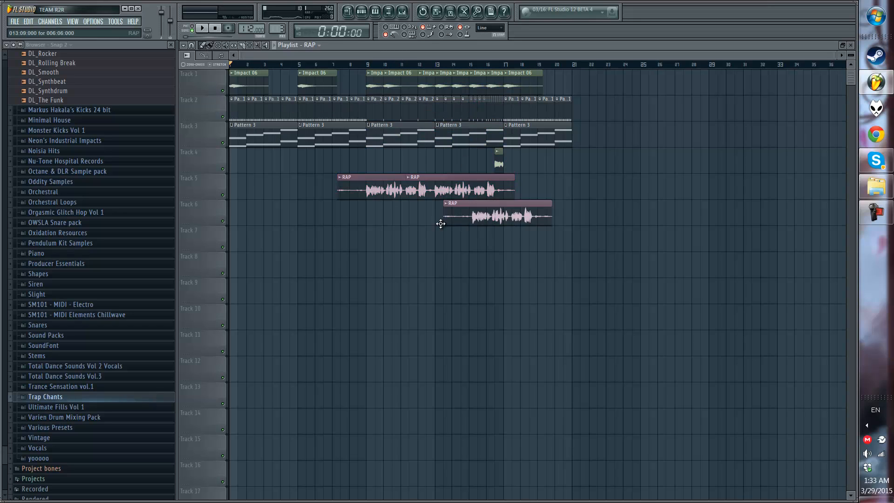
right_click(444, 222)
Step: Show all channels in the channel rack and switch to the empty Pattern 4
double_click(443, 47)
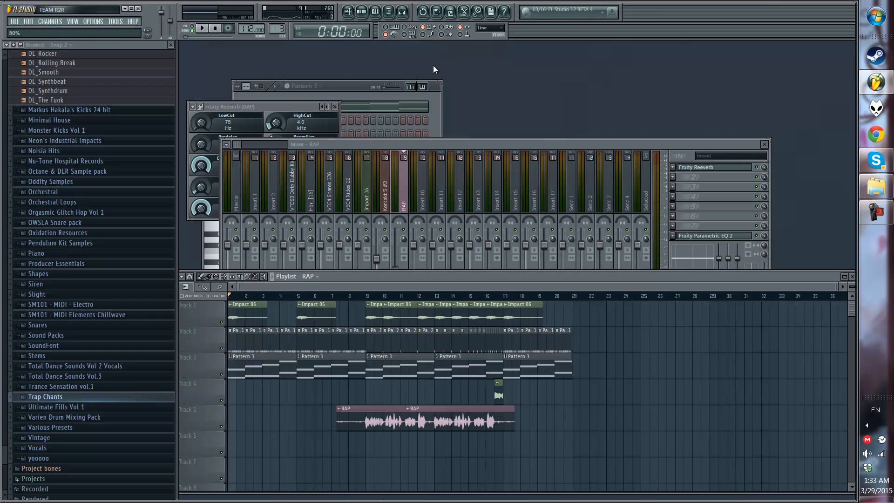
left_click_drag(352, 85, 407, 84)
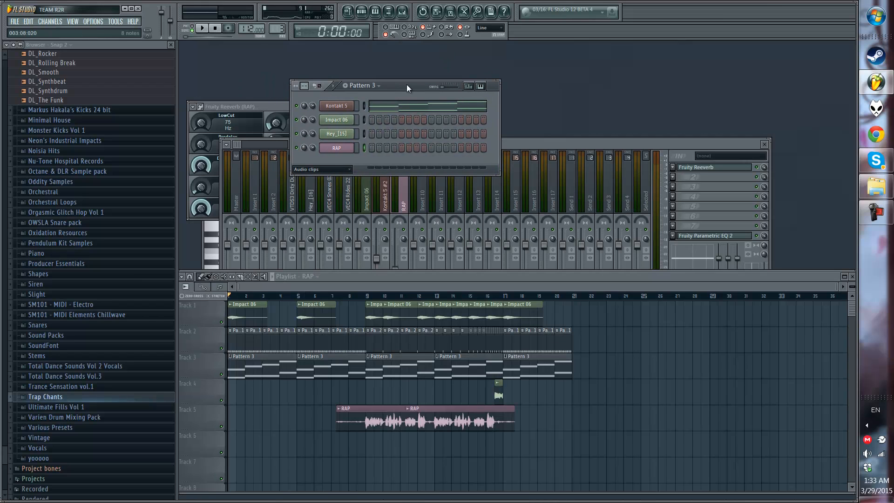
key("Right")
key("Left")
key("Page_Up")
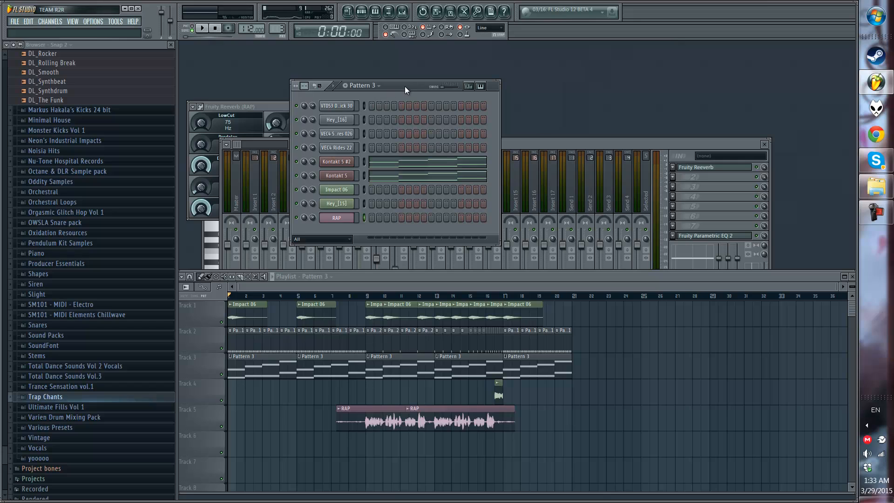
key("Right")
Step: Insert a Massive channel from the VTDS3 Dirty Dubby Kick 30 channel in Pattern 4
right_click(350, 104)
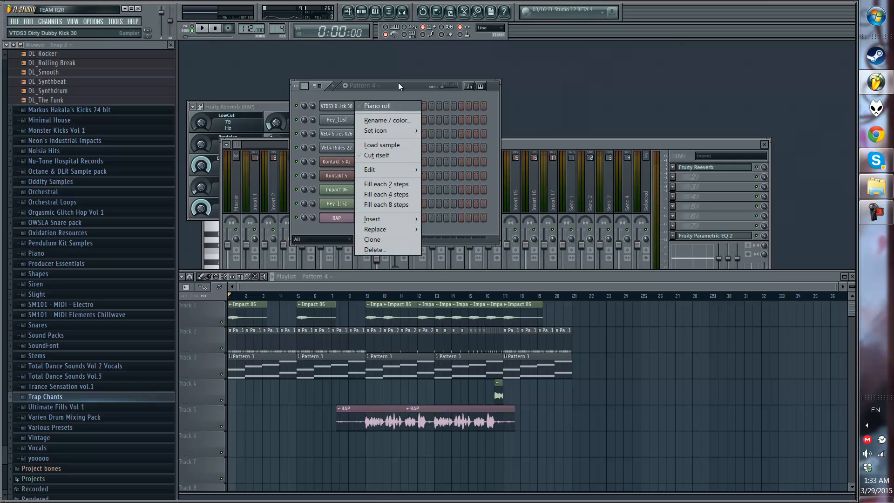
mouse_move(400, 217)
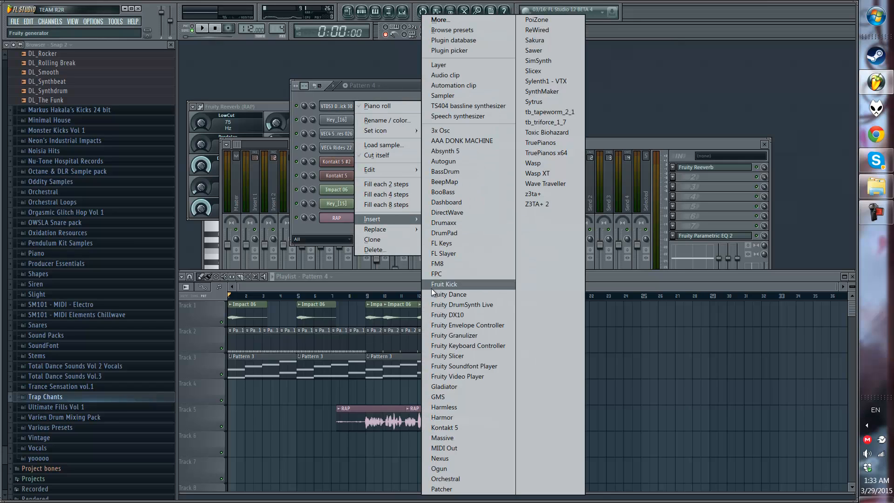
left_click(473, 442)
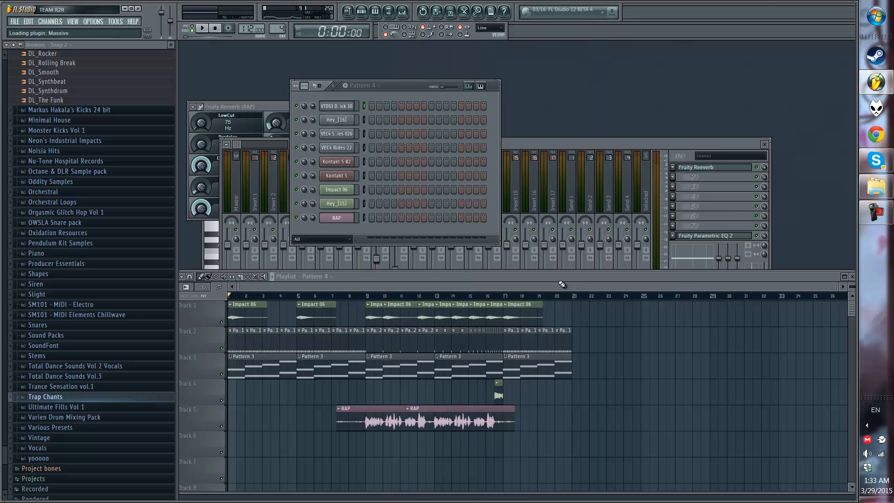
left_click(400, 93)
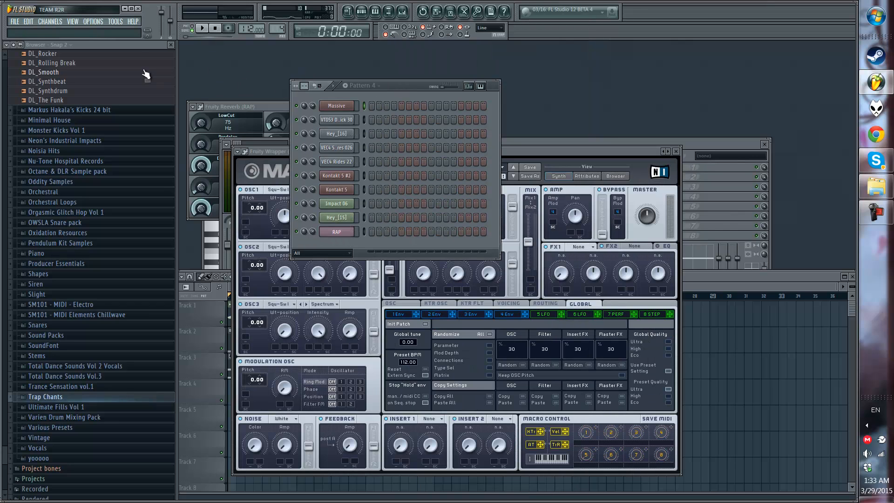
Step: Open Massive's piano roll at full size and record a live melody across bars 1 to 4 of Pattern 4
right_click(352, 104)
left_click(360, 105)
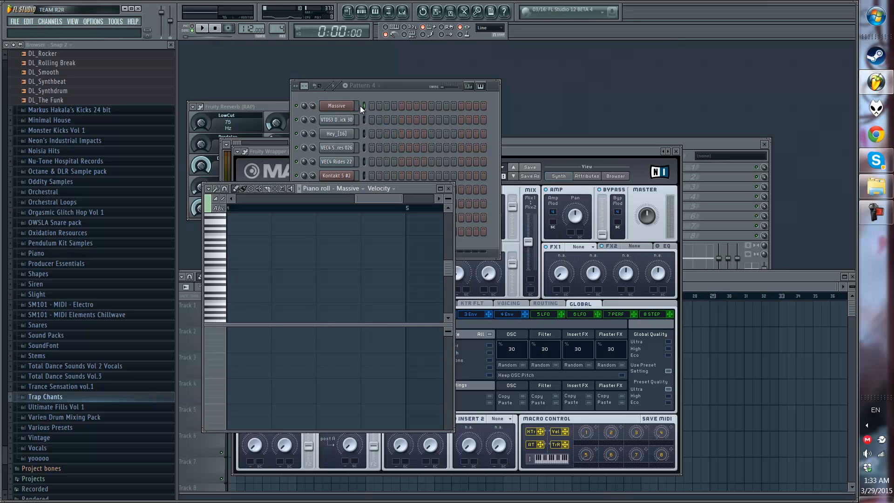
left_click(442, 188)
scroll(442, 63, "down", 6)
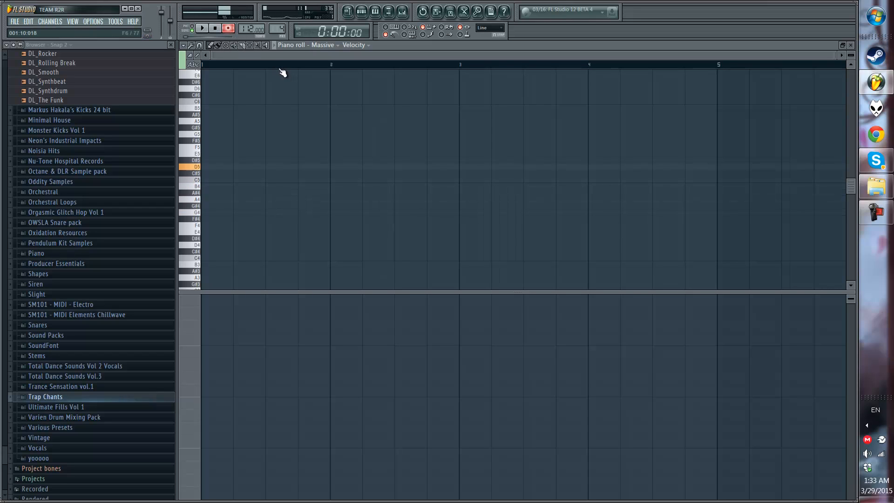
key("space")
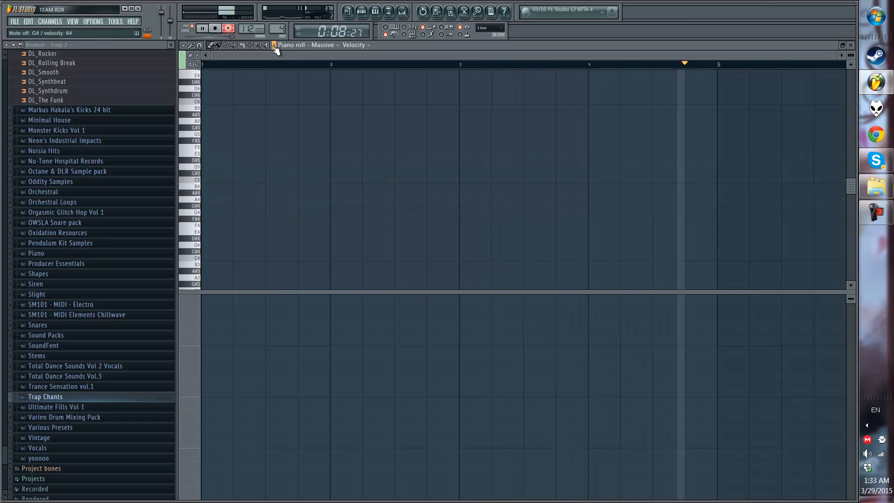
left_click(216, 29)
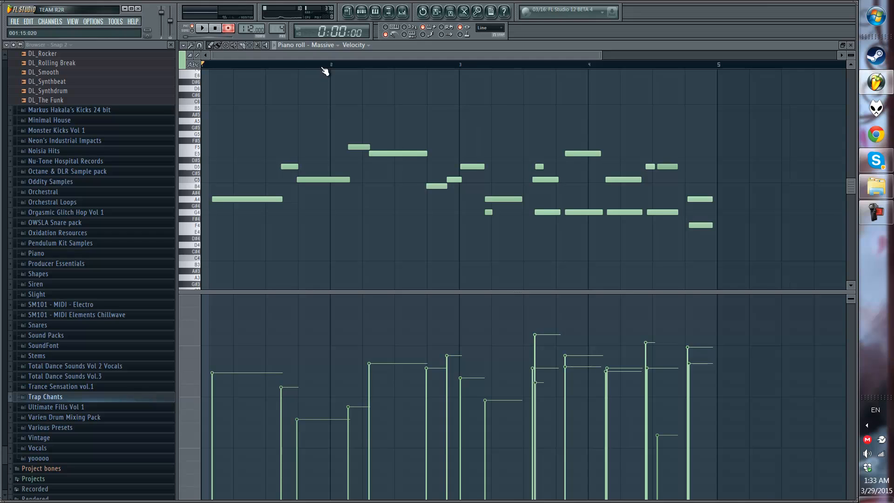
Step: Quantize the recorded Massive notes with the 16_amen groove template
scroll(324, 71, "down", 2)
scroll(267, 66, "up", 3)
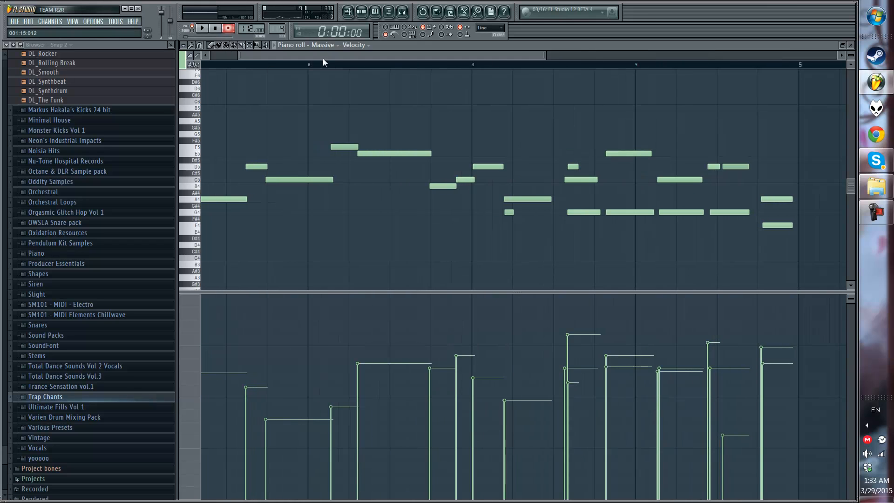
left_click_drag(336, 56, 311, 56)
scroll(281, 66, "down", 2)
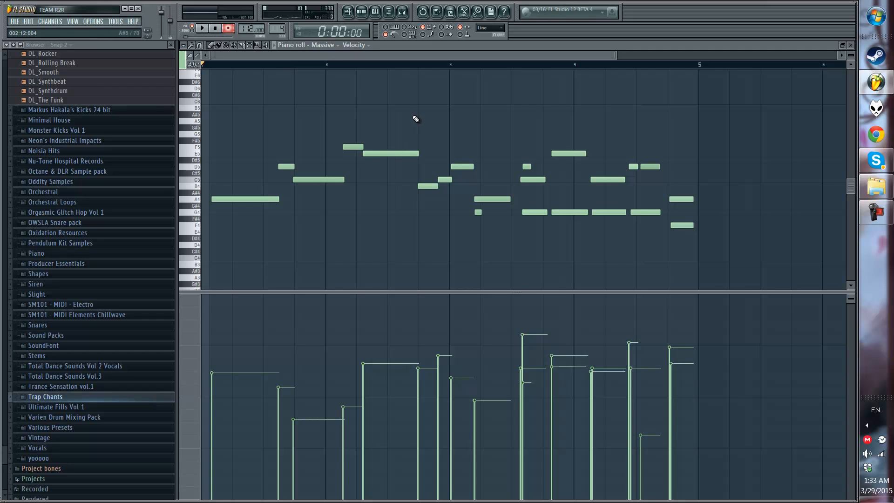
key("alt+q")
left_click(305, 127)
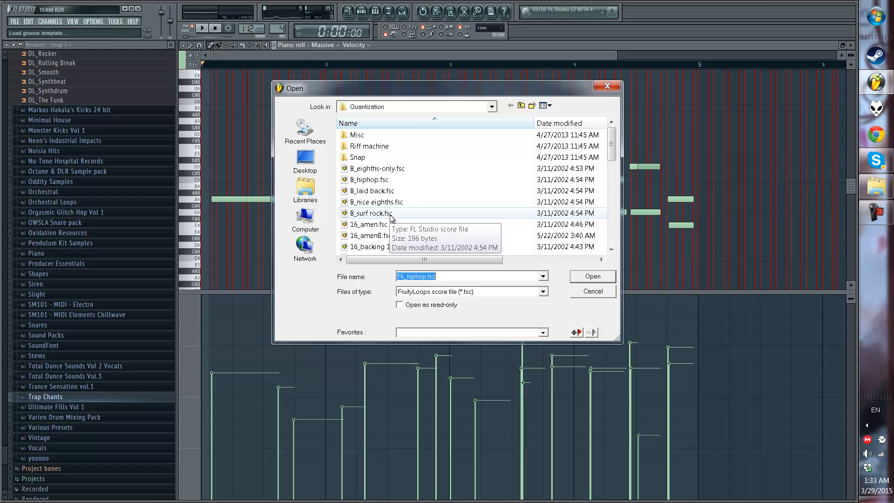
double_click(399, 224)
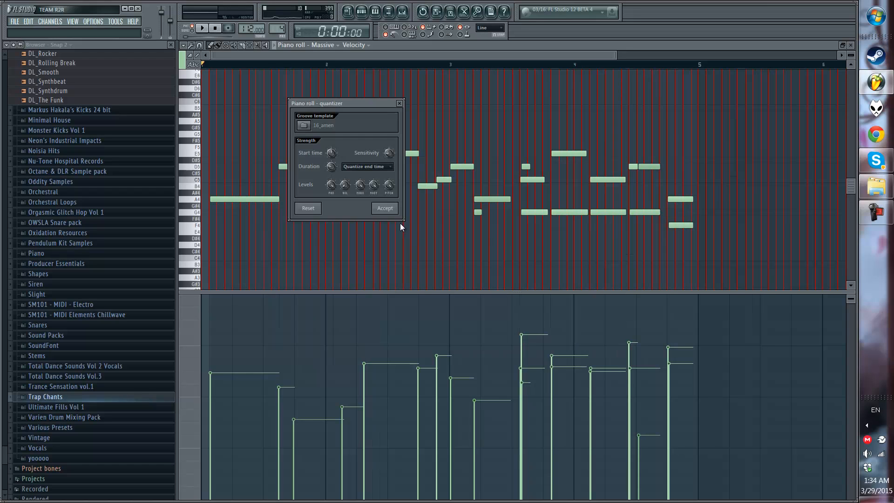
left_click(396, 209)
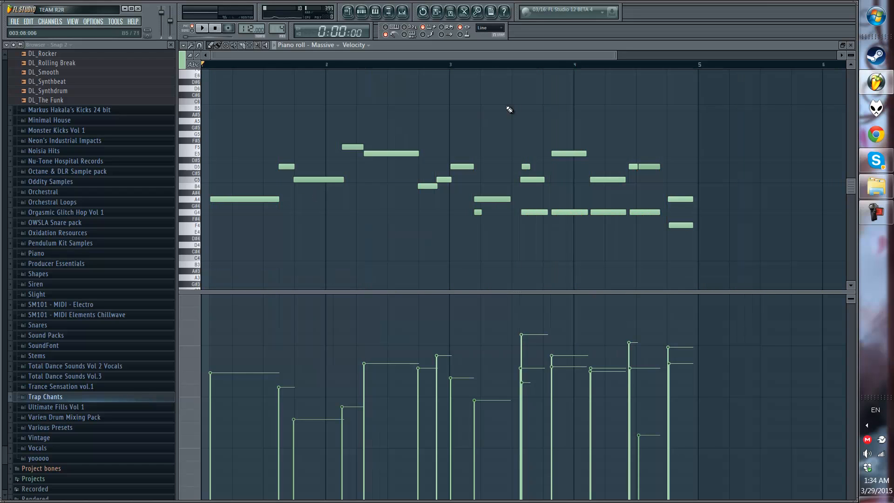
Step: Place Pattern 4 clips on playlist Track 6 at bars 1 and 5, playing the song from the start
double_click(560, 50)
double_click(762, 281)
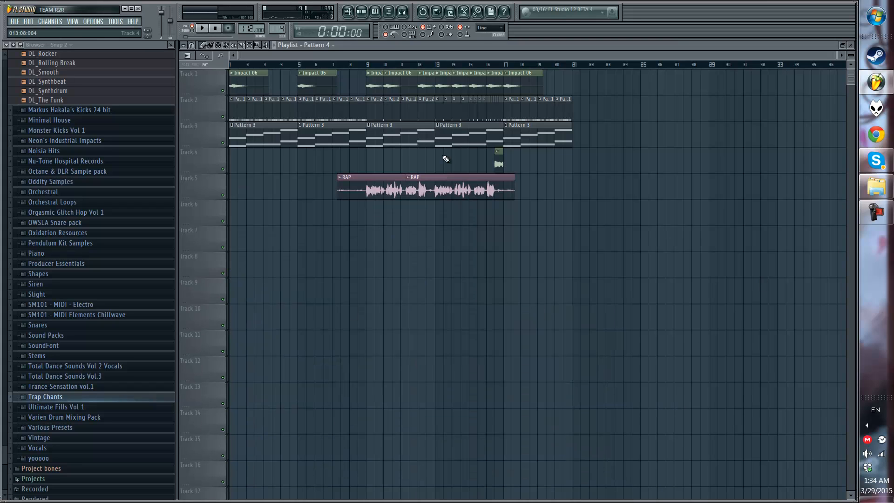
mouse_move(283, 175)
left_mouse_down()
mouse_move(228, 197)
mouse_move(218, 229)
left_mouse_up()
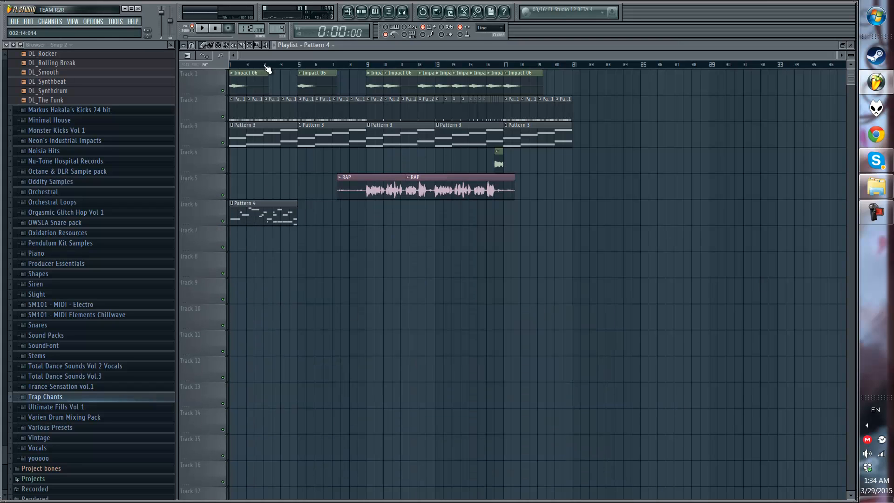
key("space")
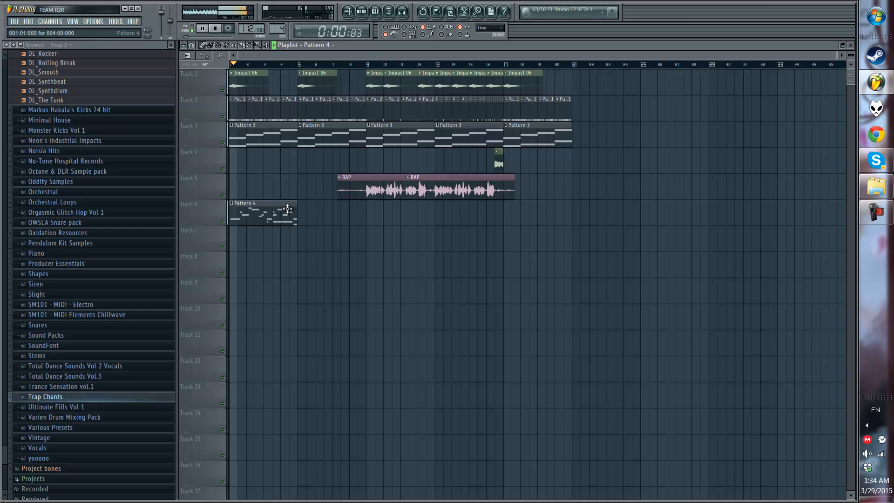
left_click(300, 206)
Step: Add two more Pattern 4 clips on Track 6 at bars 9 and 13, continuing the melody up to bar 17
scroll(281, 179, "down", 1)
scroll(246, 70, "up", 2)
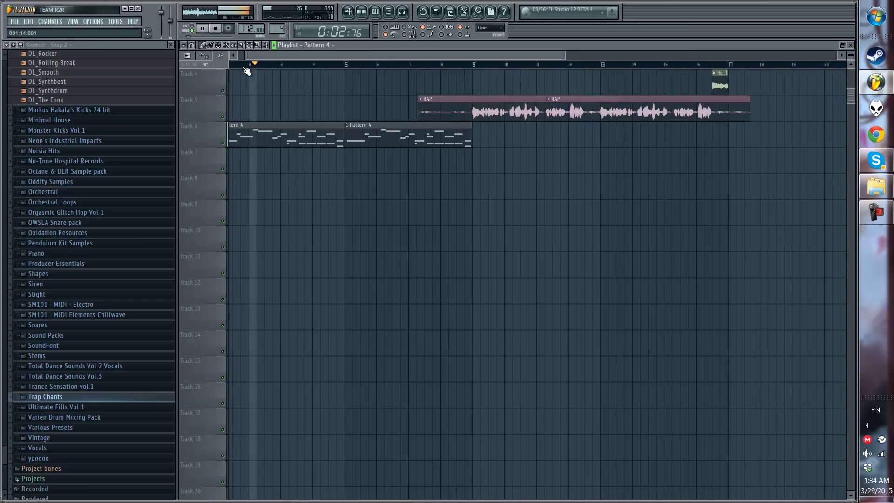
scroll(246, 69, "up", 2)
left_click_drag(348, 52, 396, 54)
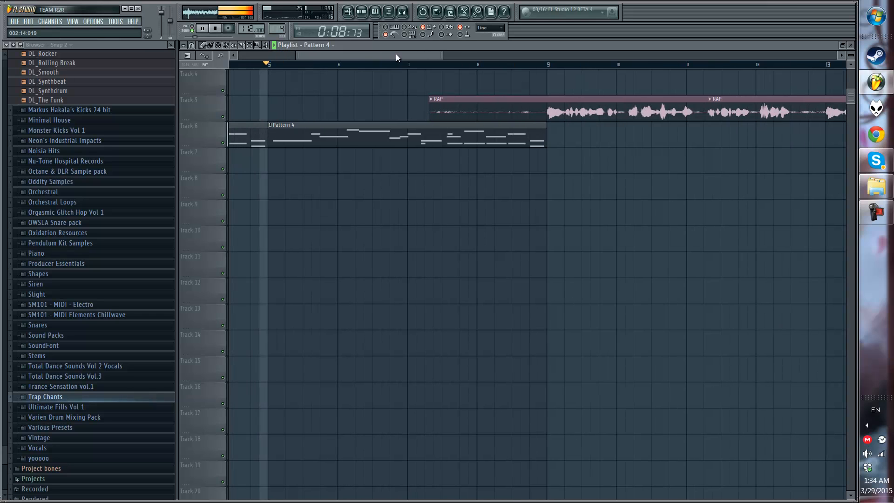
scroll(395, 59, "down", 2)
left_click(484, 129)
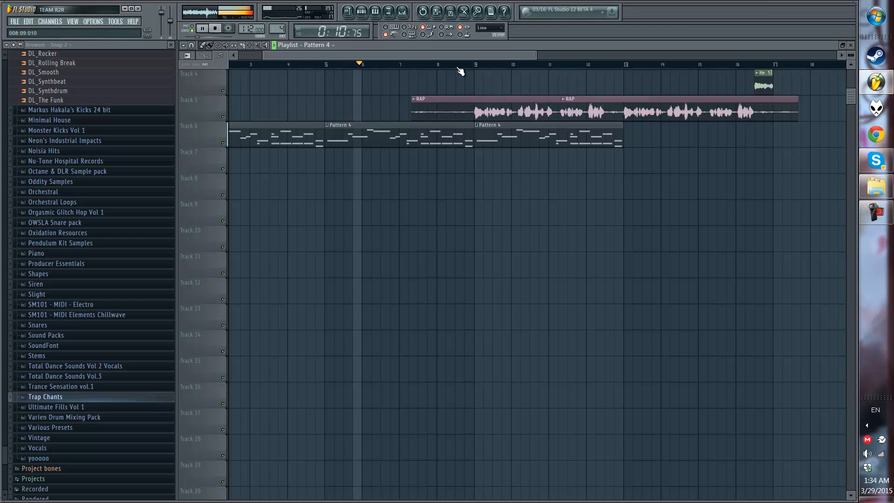
scroll(460, 70, "up", 1)
left_click(497, 133)
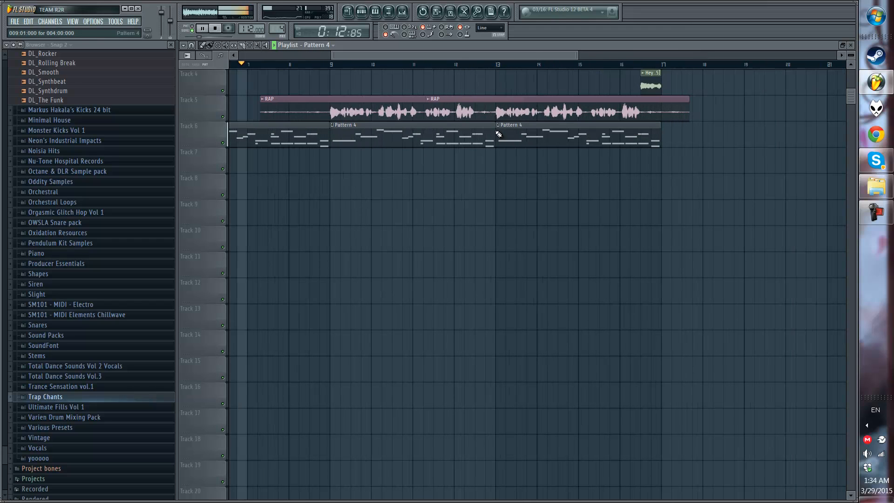
Step: Listen to the Massive melody under the rap vocal from bar 7 past bar 13, and pause playback
scroll(498, 66, "down", 2)
scroll(489, 68, "up", 2)
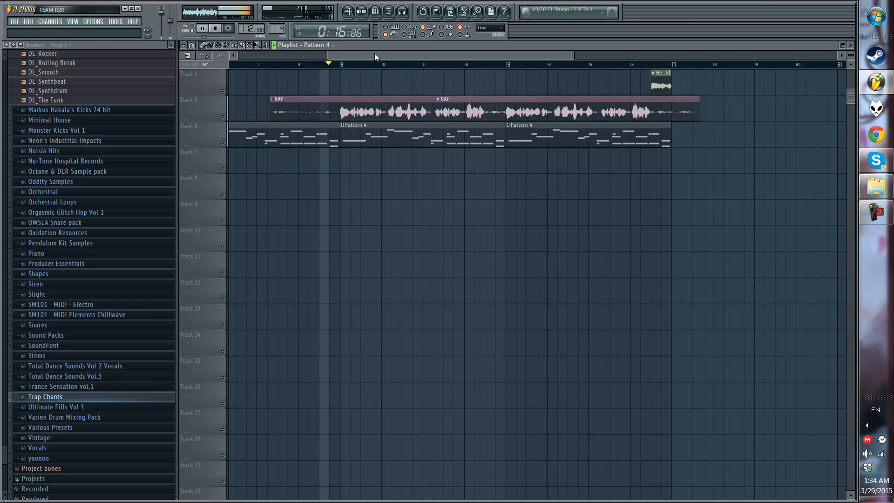
left_click_drag(375, 54, 407, 54)
scroll(353, 122, "up", 2)
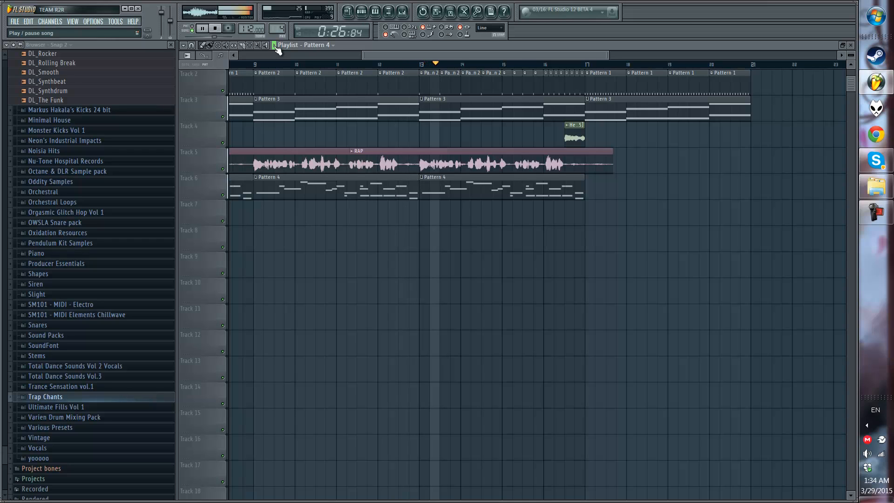
key("space")
Step: Open Fruity Parametric EQ 2 on the RAP mixer track and soften its band 4 boost and band 5 cut
double_click(504, 45)
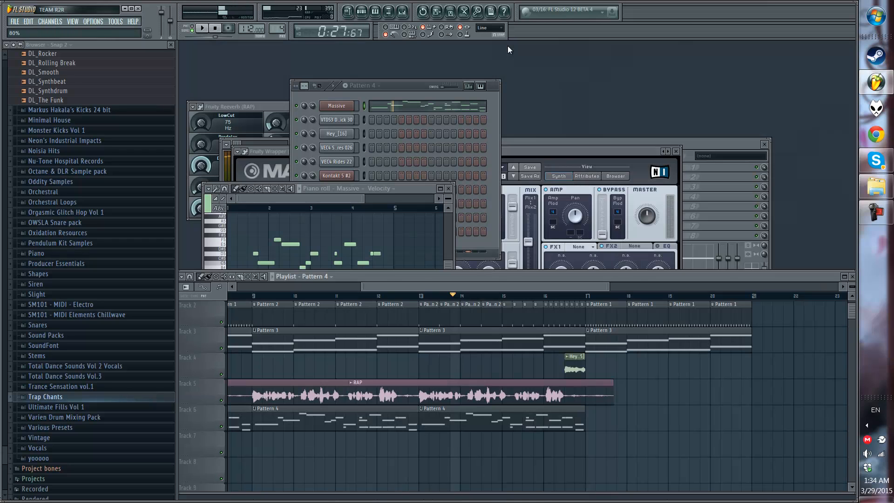
left_click(692, 155)
left_click(395, 191)
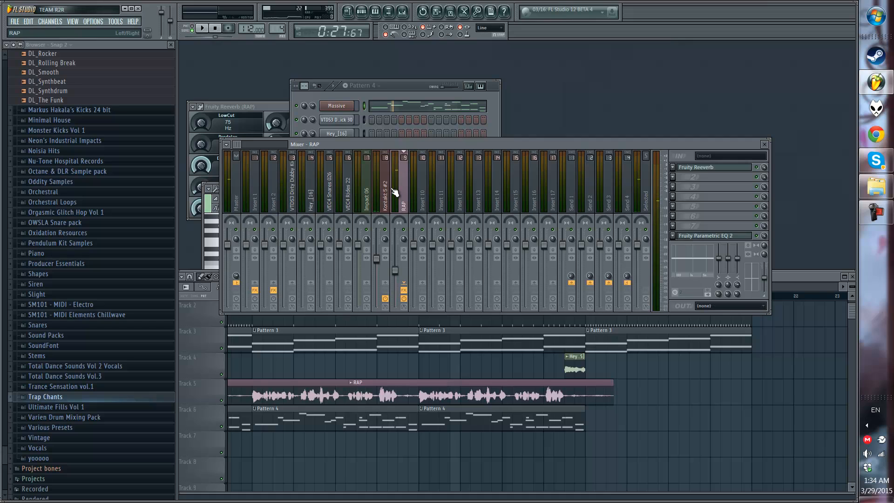
left_click(386, 188)
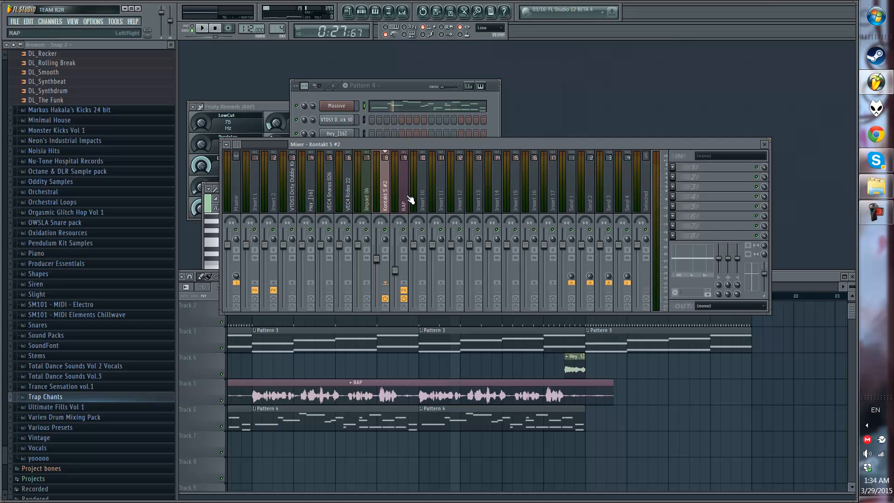
left_click(411, 197)
left_click(715, 237)
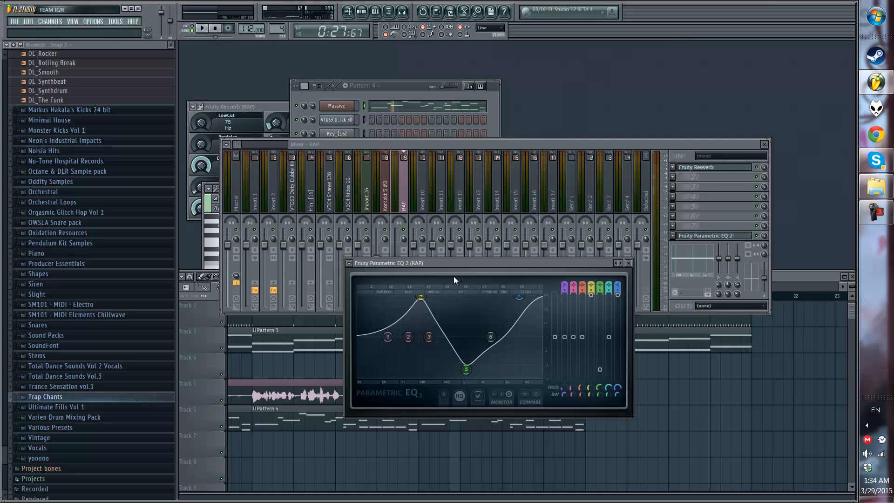
left_click_drag(421, 298, 414, 321)
left_click_drag(466, 369, 473, 352)
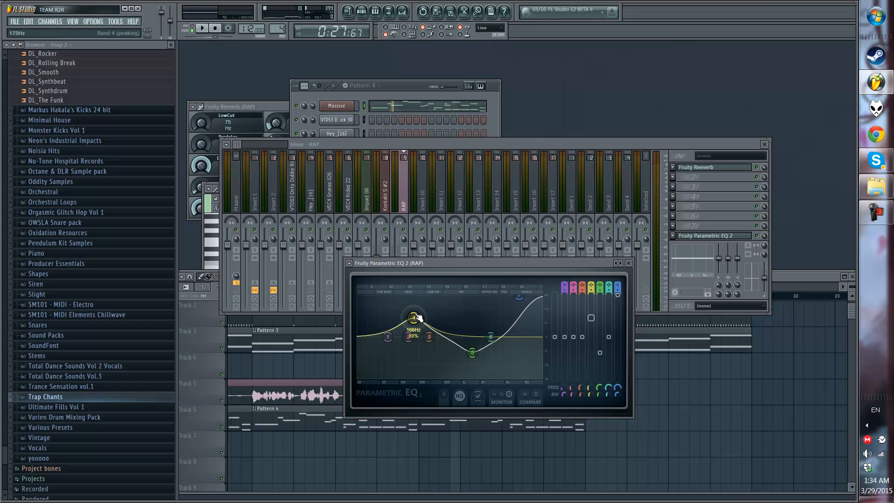
left_click_drag(417, 315, 417, 324)
left_click_drag(389, 336, 366, 422)
left_click_drag(474, 351, 461, 299)
Step: Play the song in the full-size playlist from just before bar 9 to bar 17 to check the vocal EQ, and pause
double_click(808, 278)
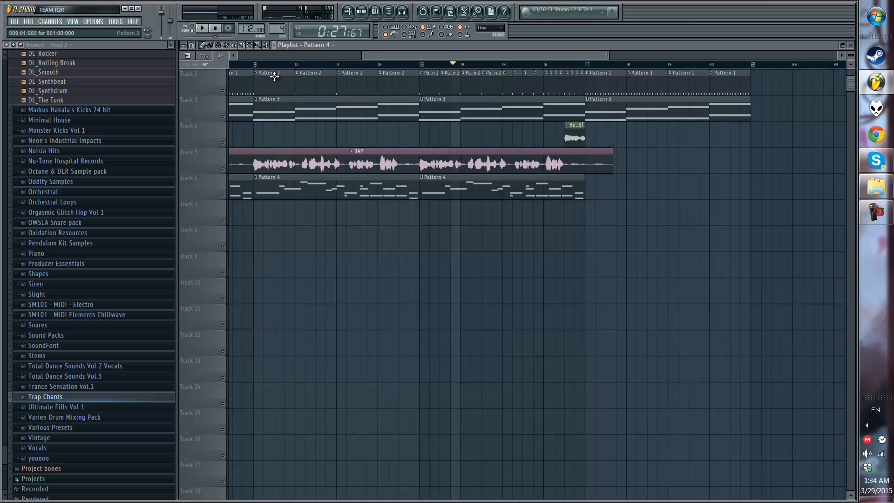
left_click(244, 64)
key("space")
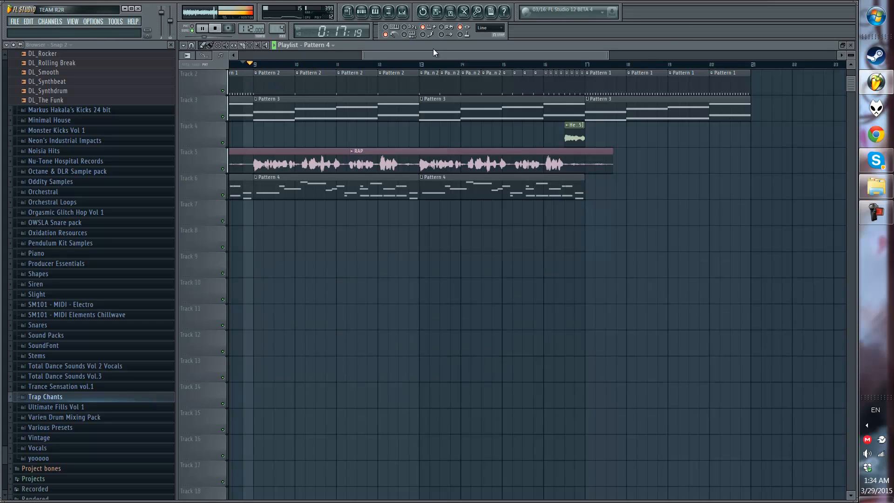
left_click_drag(431, 51, 468, 61)
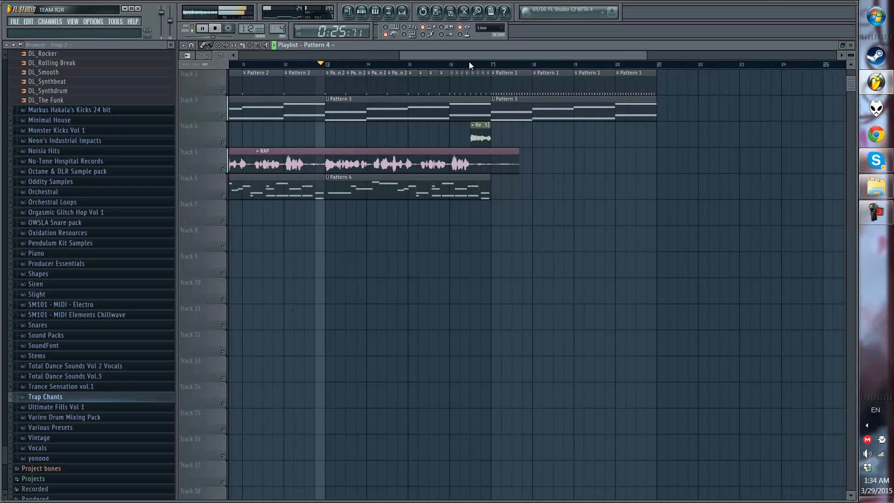
left_click(275, 45)
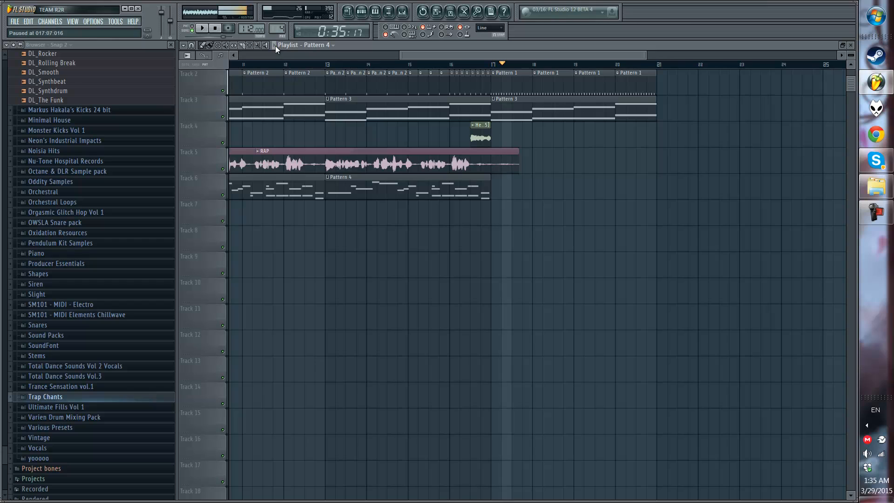
left_click_drag(429, 54, 225, 62)
left_click(366, 65)
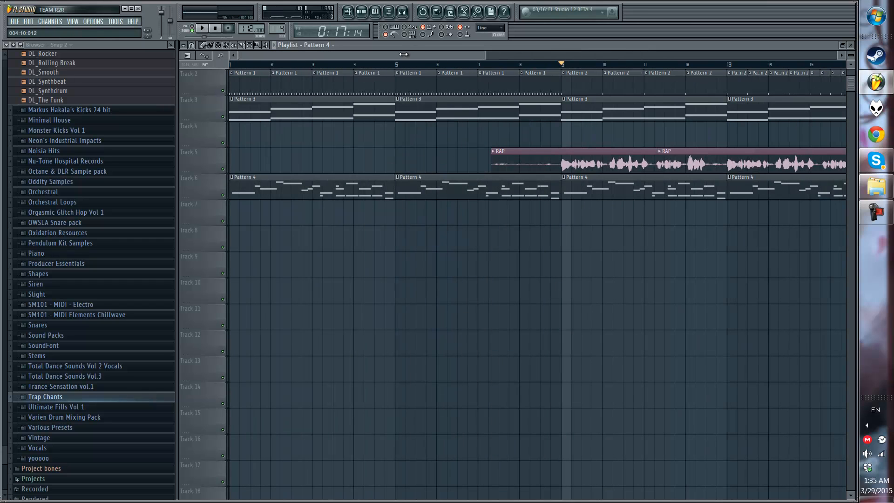
scroll(442, 65, "down", 6)
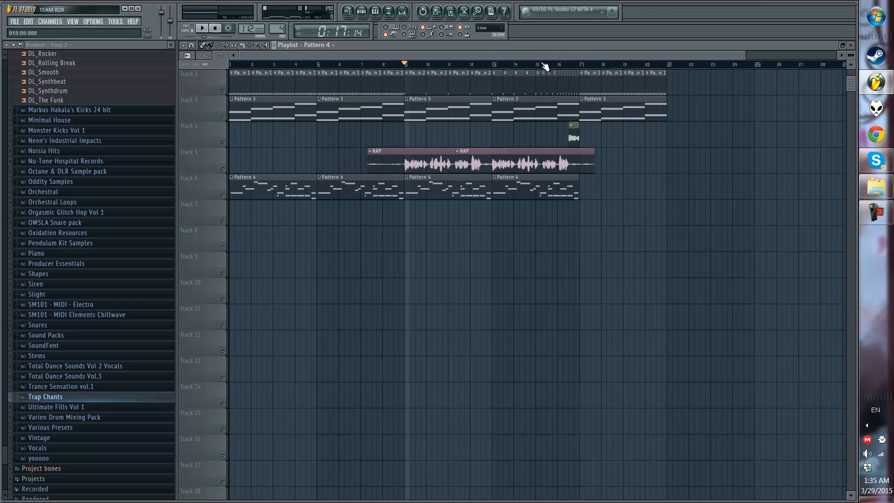
scroll(339, 76, "up", 1)
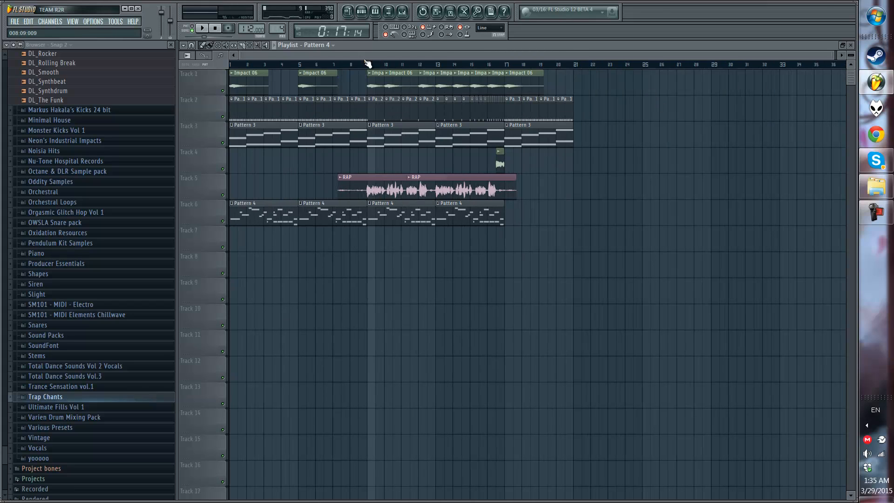
scroll(549, 96, "up", 3)
left_click_drag(504, 55, 461, 56)
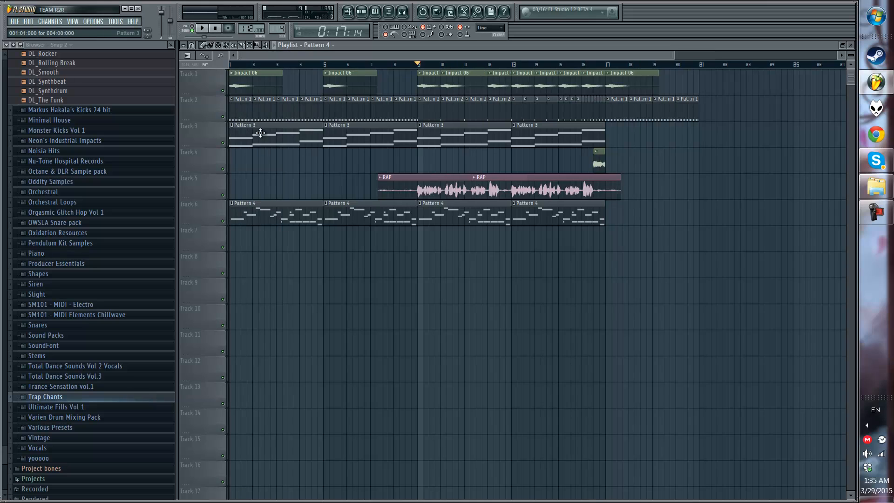
scroll(294, 160, "down", 3)
Step: Open Massive from Pattern 4's channel rack and start a new untitled sound while the pattern plays
double_click(303, 133)
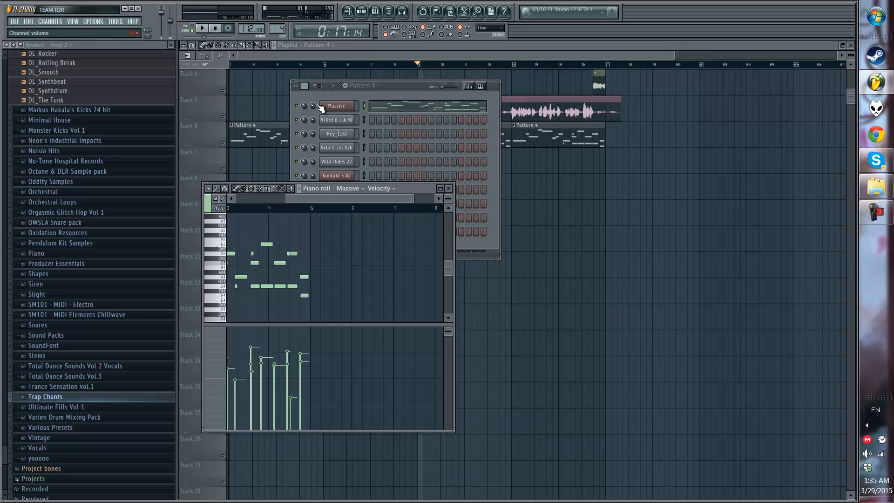
left_click(341, 89)
key("space")
left_click(336, 106)
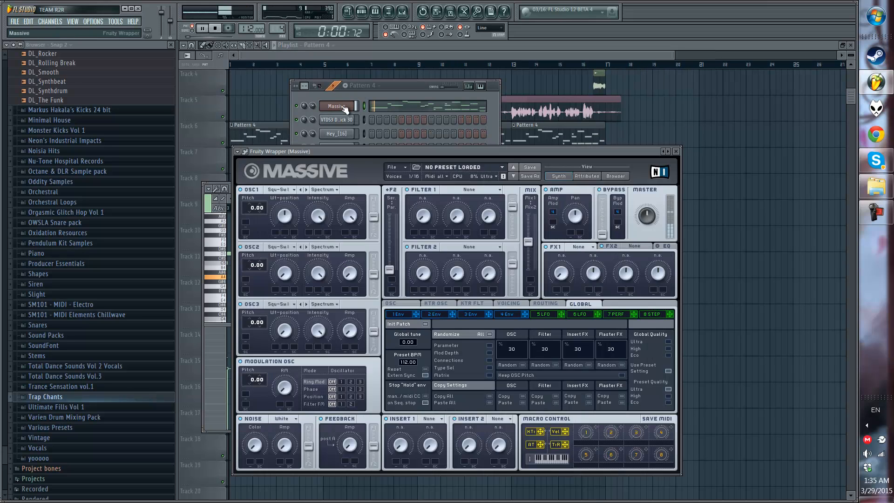
left_click(397, 168)
left_click(398, 170)
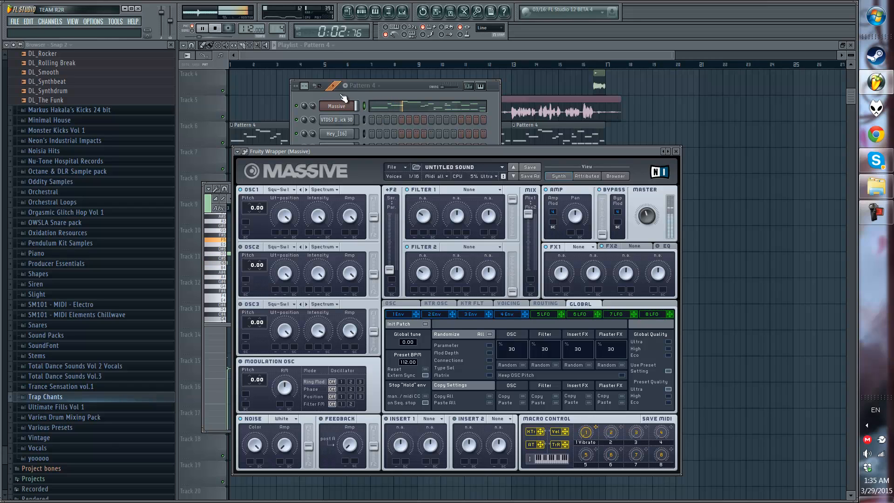
left_click(580, 149)
left_click_drag(580, 149, 571, 94)
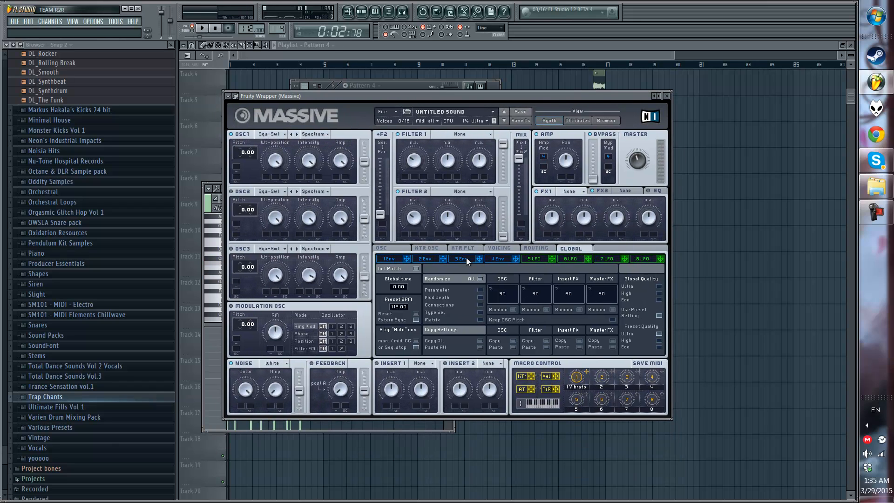
Step: Shape Massive's envelope 4 with a short attack and a decay time of about 0.27 that falls to zero level
left_click(496, 259)
left_click_drag(478, 284, 434, 363)
left_click_drag(475, 339, 476, 359)
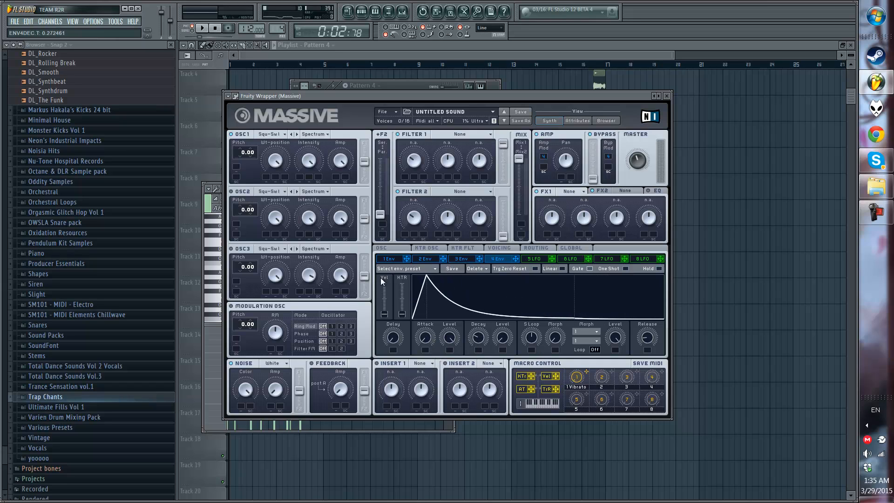
Step: Set Massive's wavetables to Plysaw II for OSC1, Plysaw I for OSC2 and PWM for OSC3
left_click(274, 133)
left_click(331, 184)
left_click(273, 191)
left_click(308, 232)
left_click(269, 248)
left_click(388, 326)
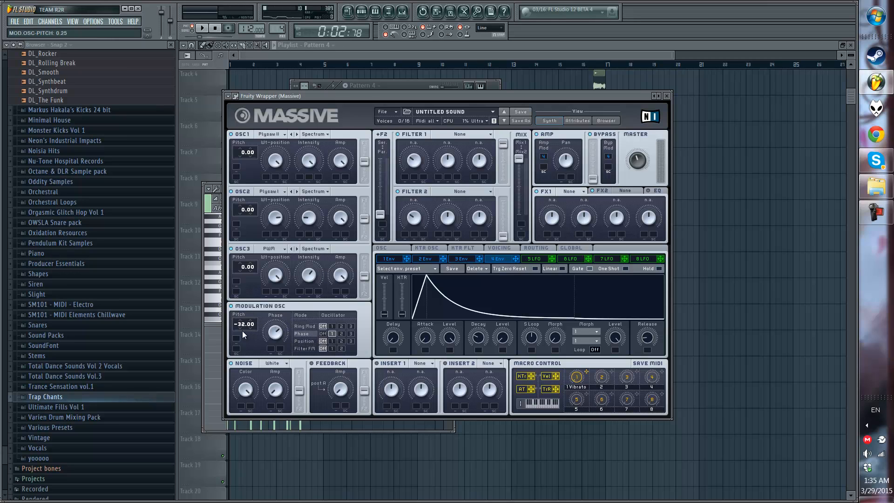
Step: Set the modulation oscillator's pitch to -12.00, ring mod to 2, phase to 1 and position to 3, and choose Double Notch for Filter 1
left_click_drag(240, 327, 243, 321)
left_click(341, 326)
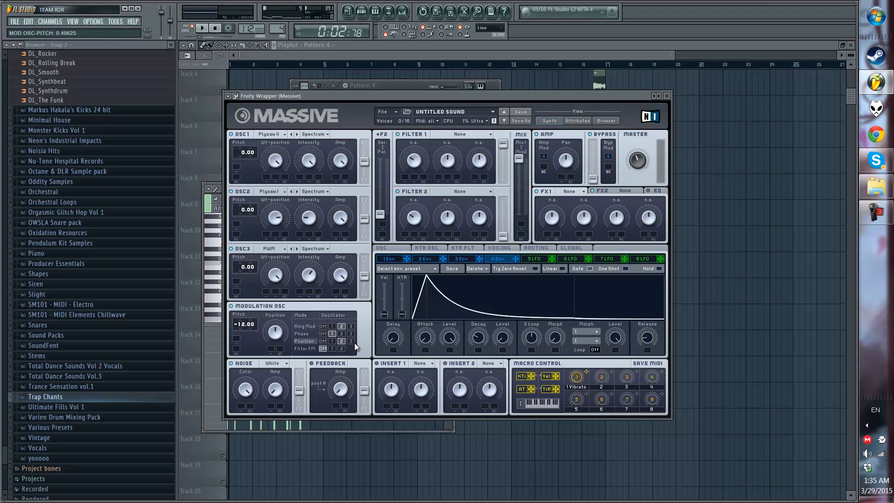
left_click(466, 135)
left_click(455, 173)
Step: Play the Massive melody in Pattern 4 from the start and raise envelope 4's decay level to 0.48
left_click_drag(363, 97, 382, 146)
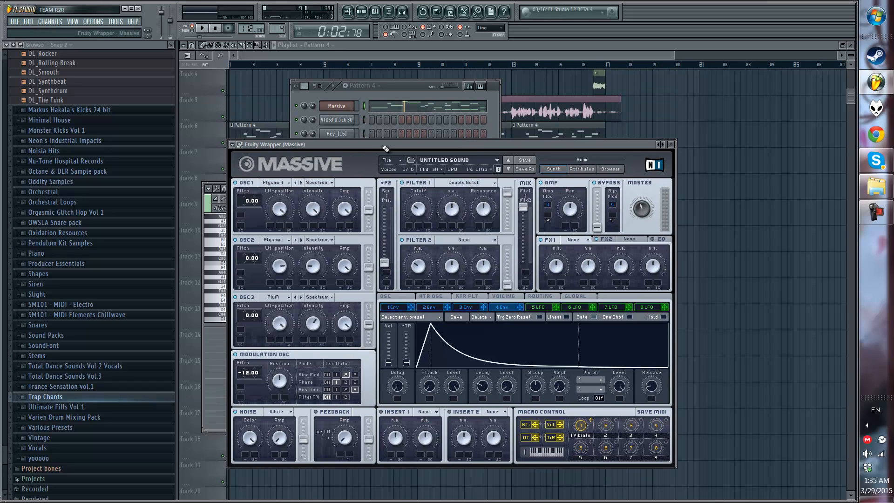
left_click(386, 49)
double_click(286, 142)
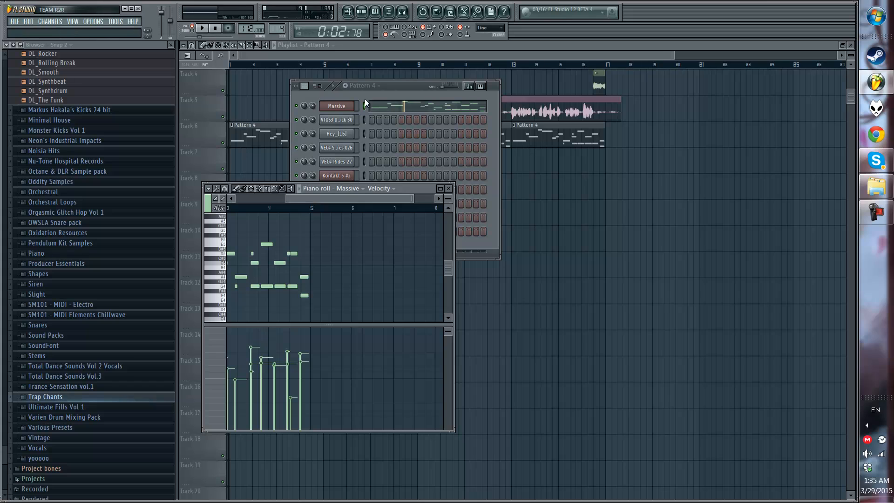
scroll(374, 213, "down", 2)
key("space")
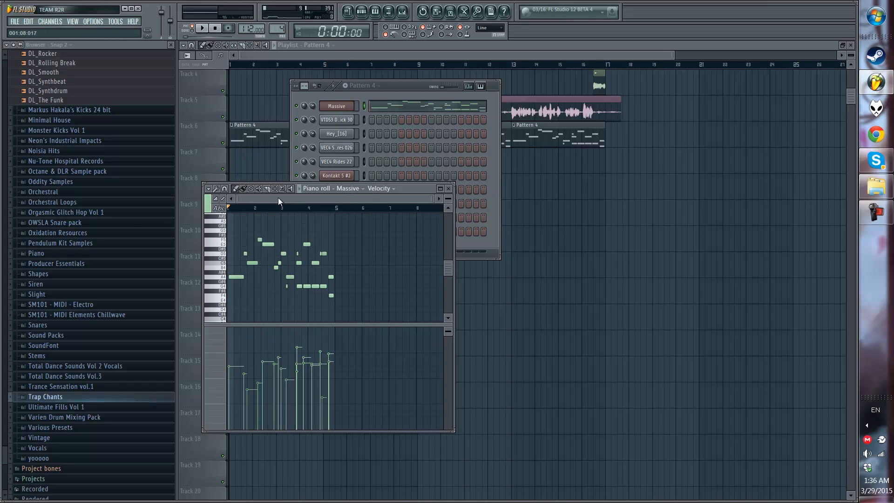
left_click(304, 192)
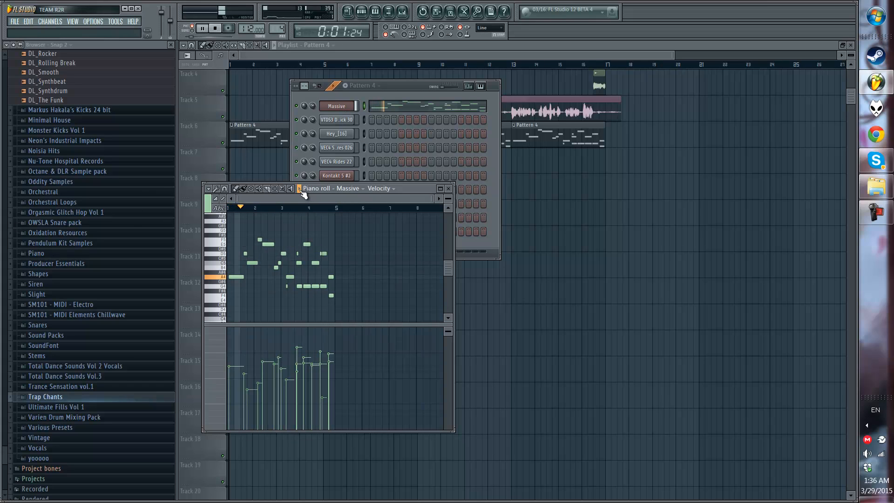
left_click(336, 106)
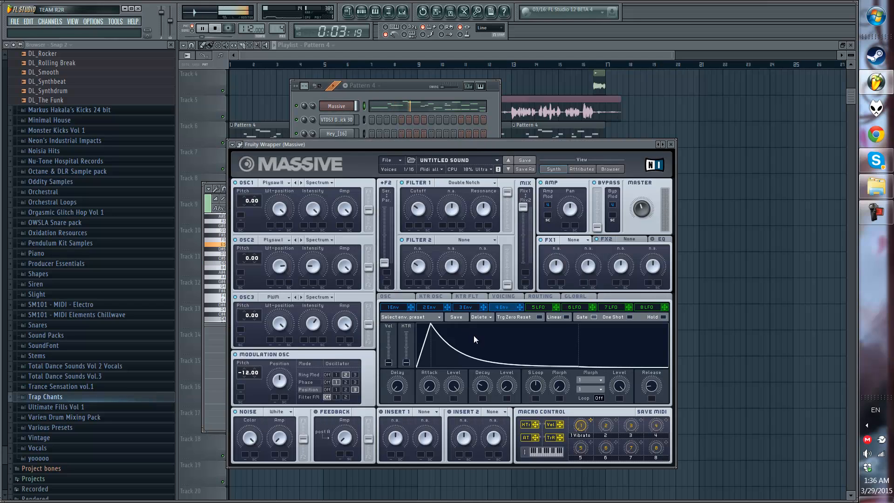
left_click_drag(473, 329, 478, 347)
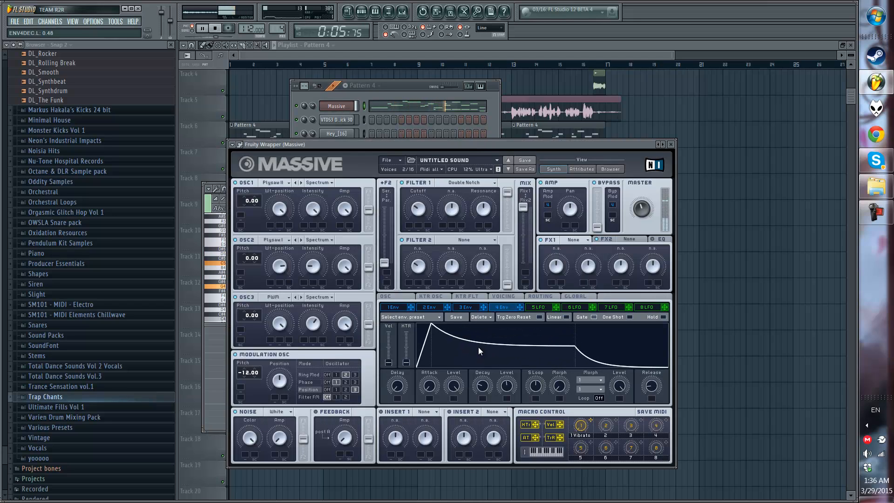
Step: Play the arrangement from the start in song mode and open the Massive channel's settings
left_click(392, 55)
key("l")
key("space")
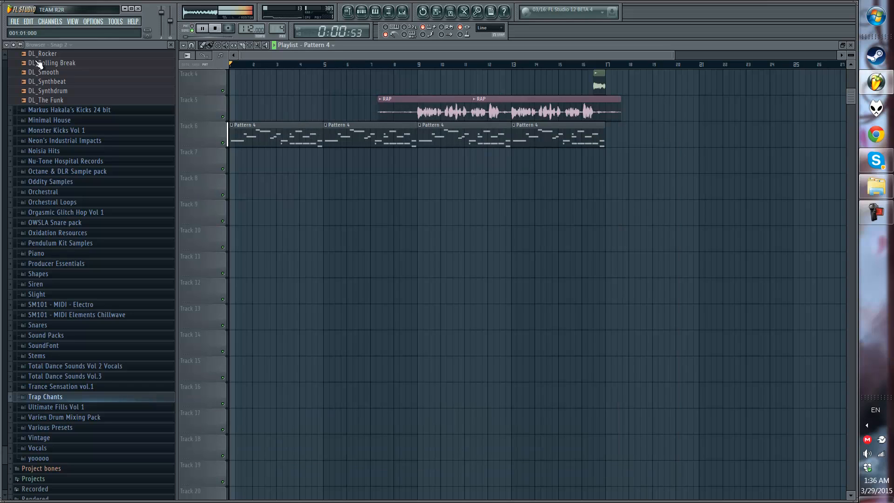
double_click(377, 44)
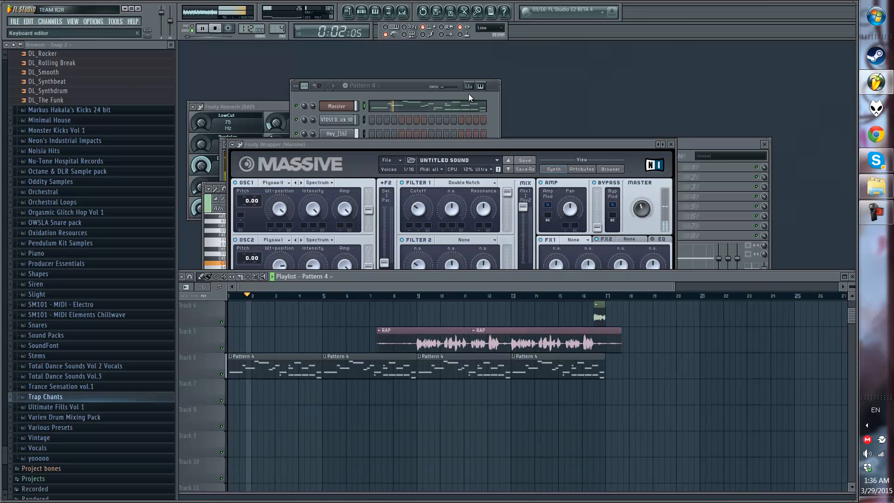
left_click(333, 106)
left_click(332, 107)
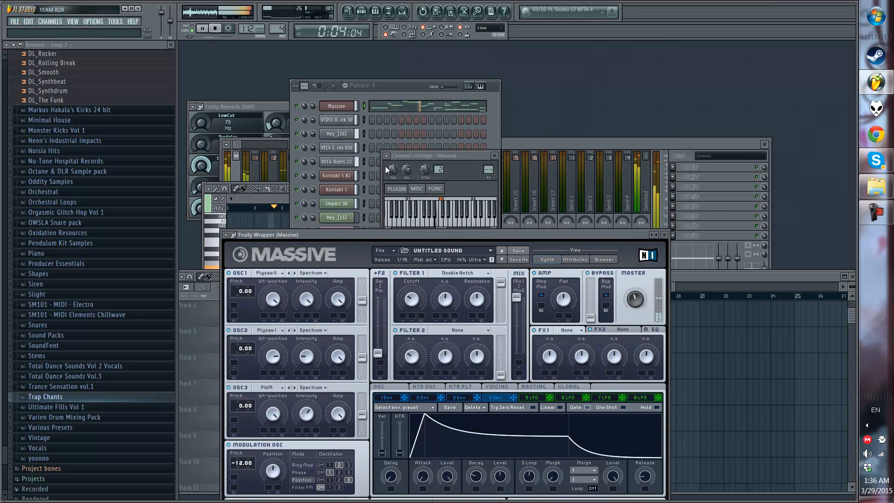
left_click(386, 156)
left_click(408, 178)
double_click(408, 179)
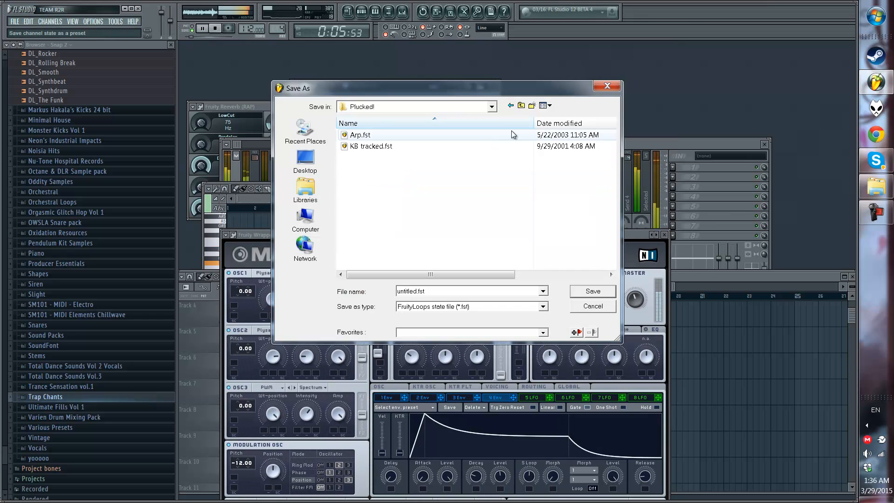
left_click(621, 88)
Step: Route the Massive channel to a free mixer track and return to pattern mode
left_click(386, 156)
left_click(401, 179)
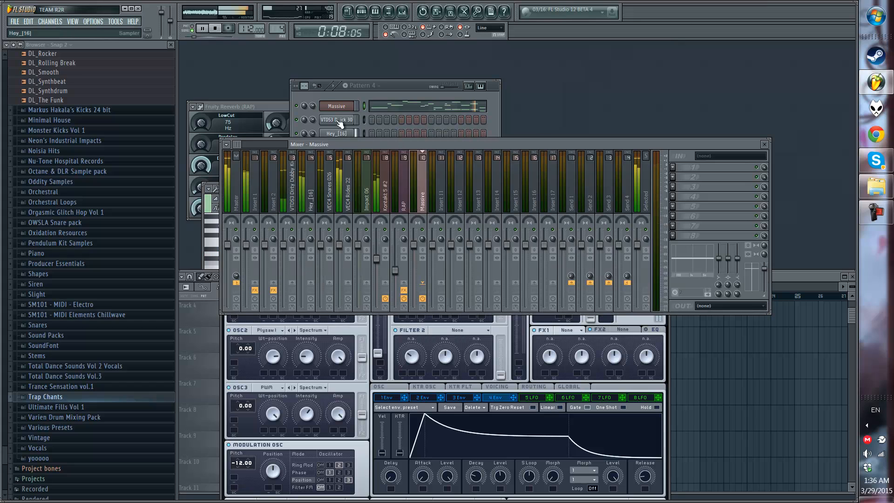
left_click(336, 89)
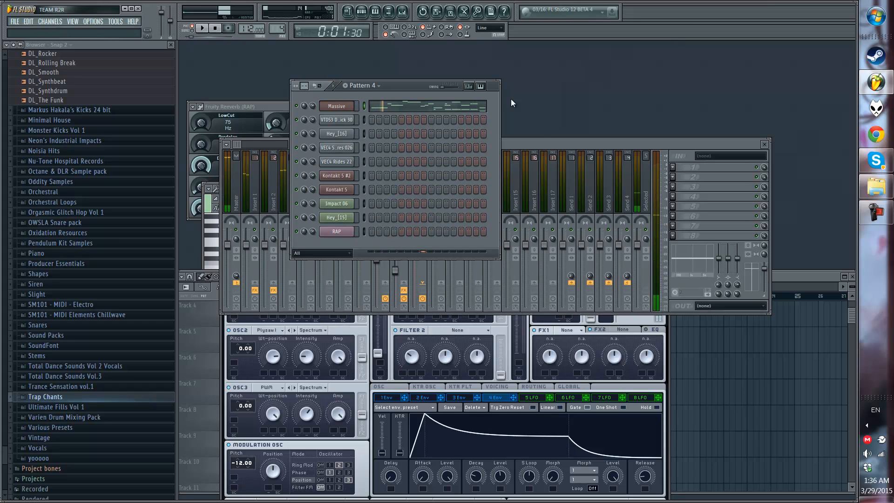
Step: Load Fruity Parametric EQ 2 in the last effect slot of the Massive mixer track
left_click(560, 146)
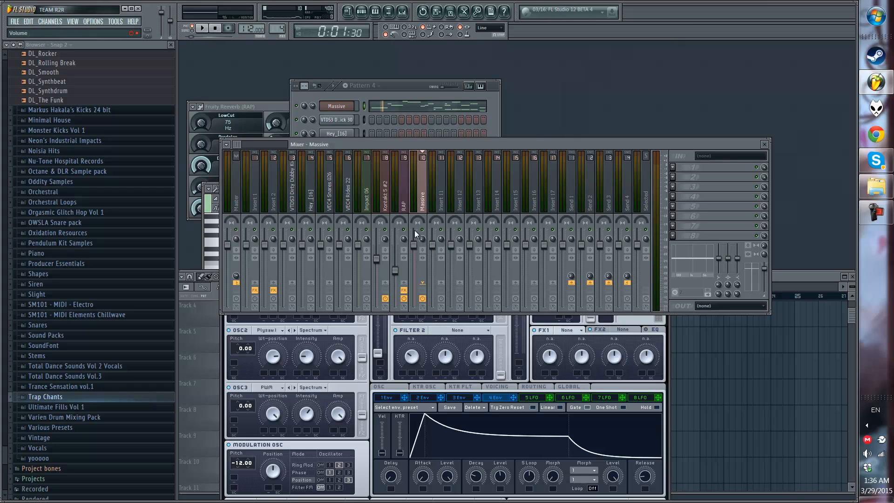
left_click(673, 237)
left_click(721, 46)
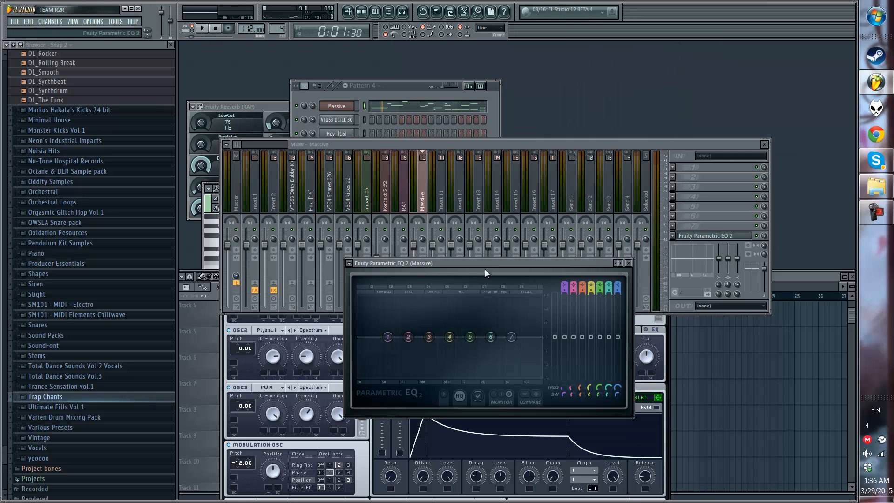
left_click_drag(488, 263, 370, 156)
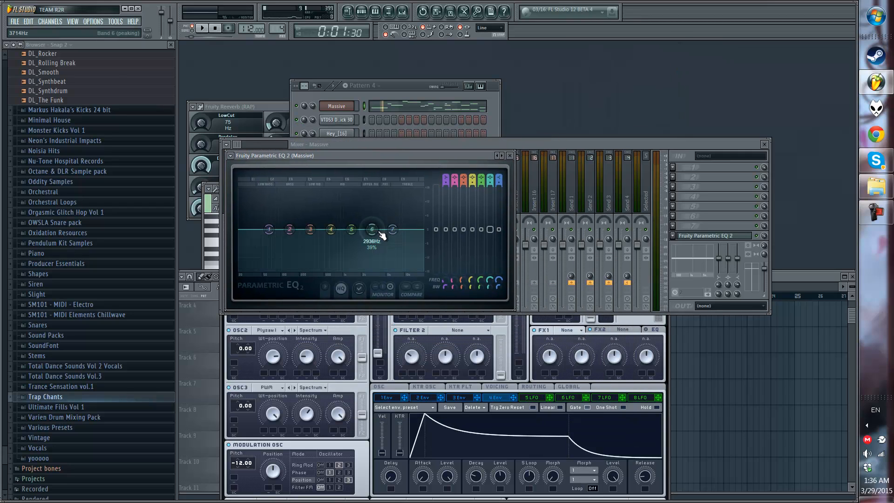
Step: Boost the highs in Massive's EQ by raising bands 6 and 7 to full gain
left_click_drag(380, 234, 383, 153)
left_click_drag(392, 229, 412, 191)
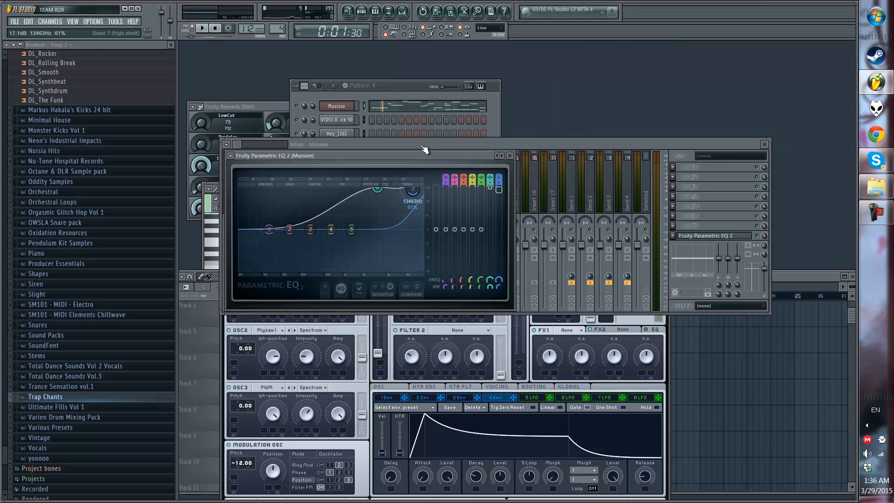
left_click_drag(424, 149, 397, 93)
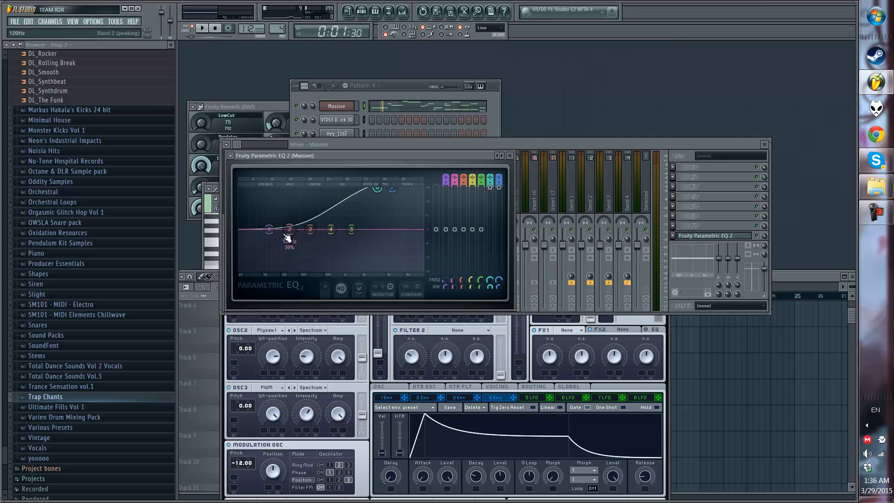
Step: Change band 1 of Massive's EQ to high pass, adjust its filter shape, and close the EQ
right_click(269, 229)
mouse_move(287, 258)
left_click(332, 287)
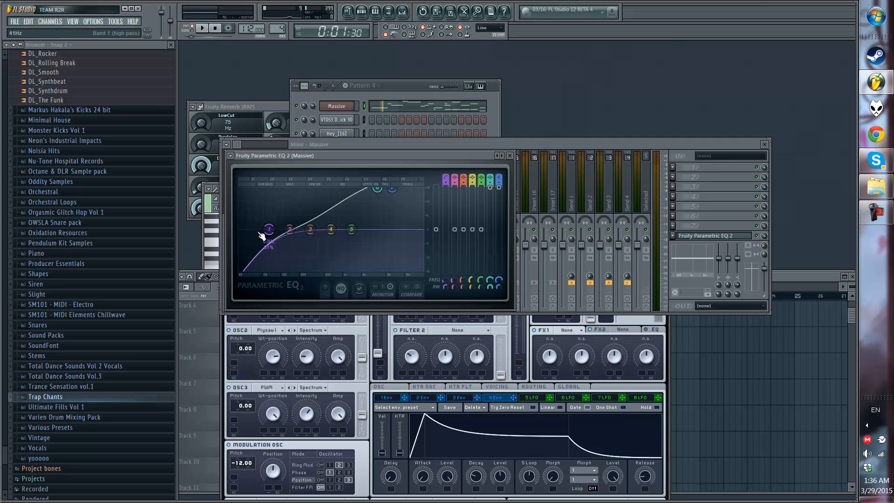
right_click(269, 230)
left_click(326, 269)
left_click_drag(274, 244, 319, 122)
left_click(509, 156)
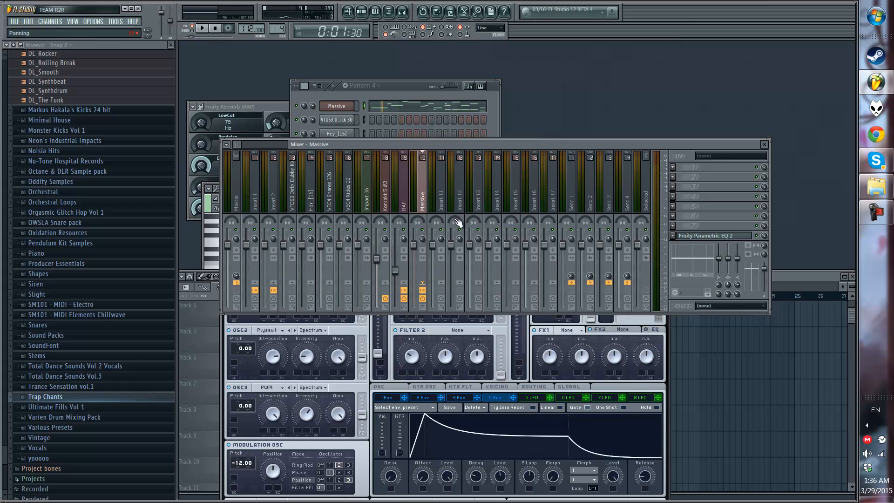
Step: Lower the Massive mixer track's volume and play Pattern 4 to check the level
mouse_move(417, 250)
left_mouse_down()
mouse_move(417, 287)
mouse_move(419, 262)
left_mouse_up()
left_click(342, 87)
key("space")
left_click(529, 141)
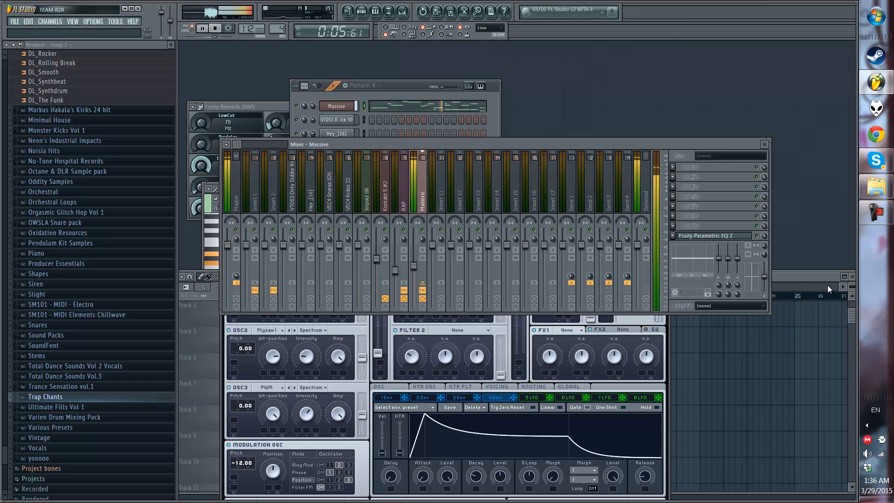
Step: Play the arrangement from the start in song mode and examine the clips around bars 15 to 20
double_click(797, 278)
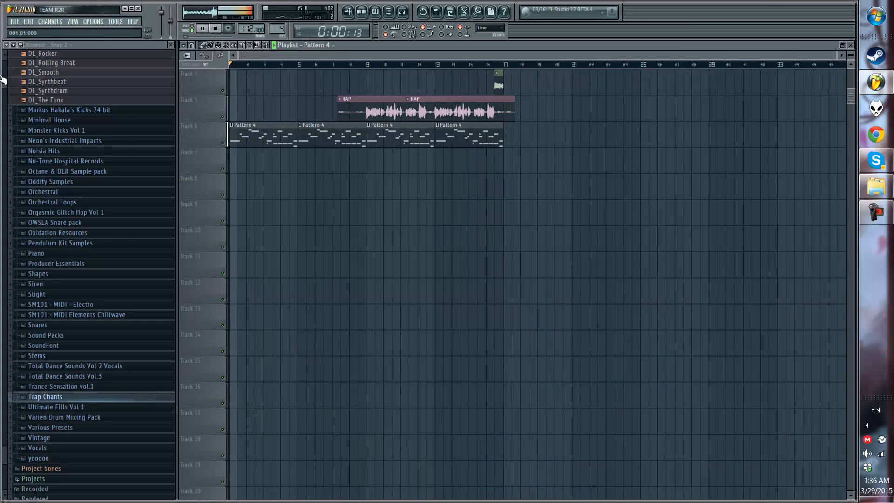
scroll(271, 93, "up", 3)
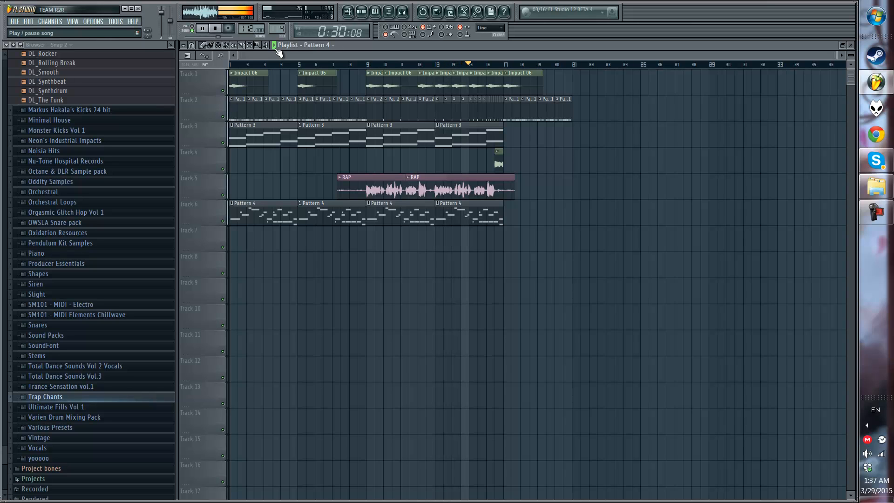
scroll(521, 68, "up", 6)
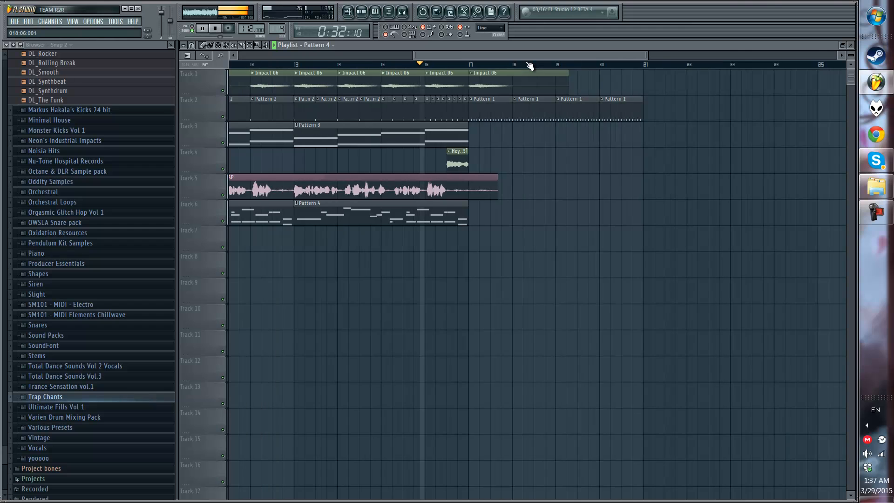
scroll(530, 67, "up", 3)
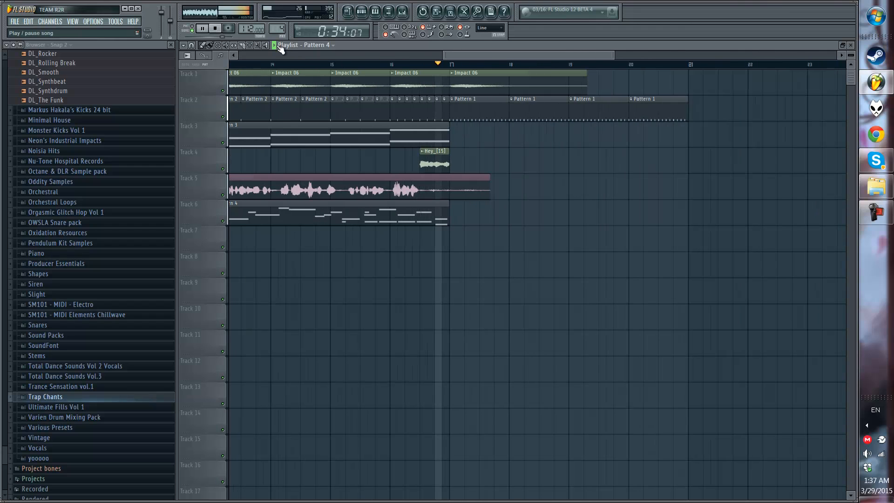
left_click_drag(579, 52, 601, 52)
left_click(535, 64)
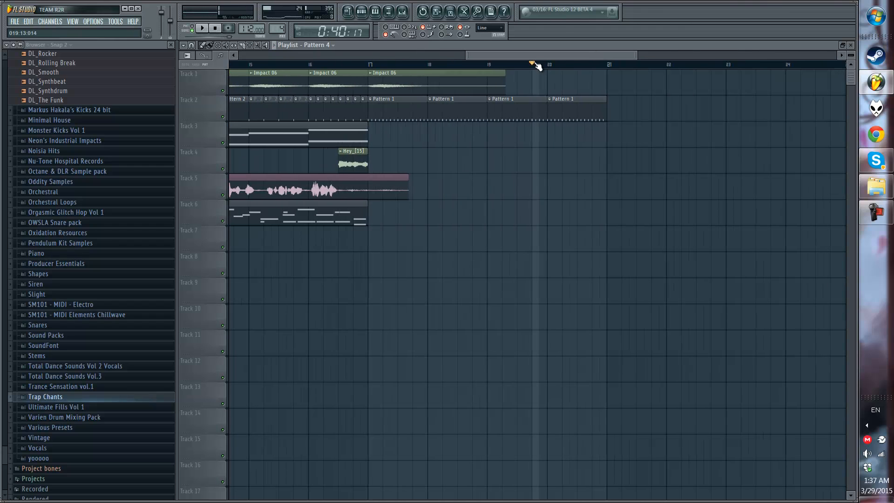
scroll(535, 64, "down", 8)
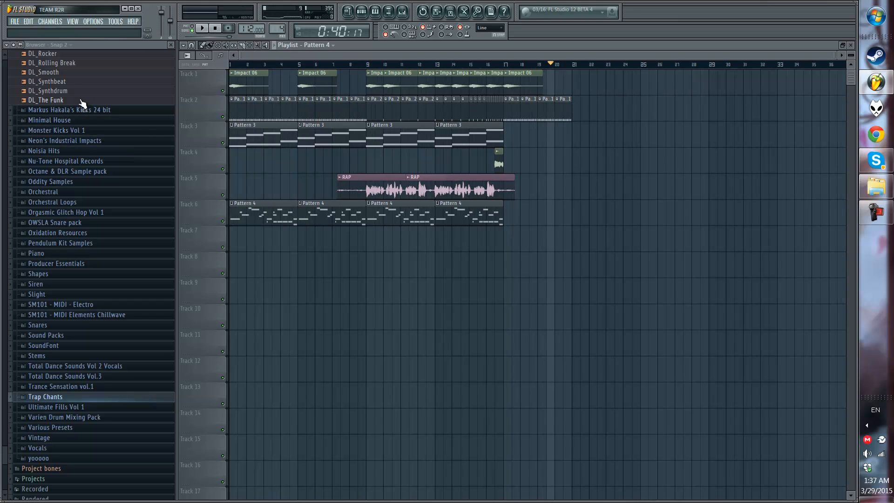
Step: Create Pattern 5 and insert a second Massive instrument channel
double_click(559, 47)
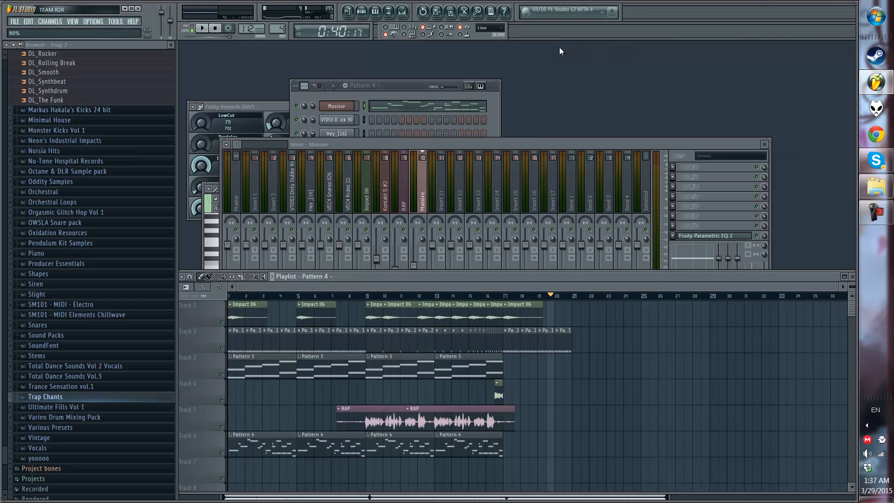
left_click(396, 86)
key("KP_Add")
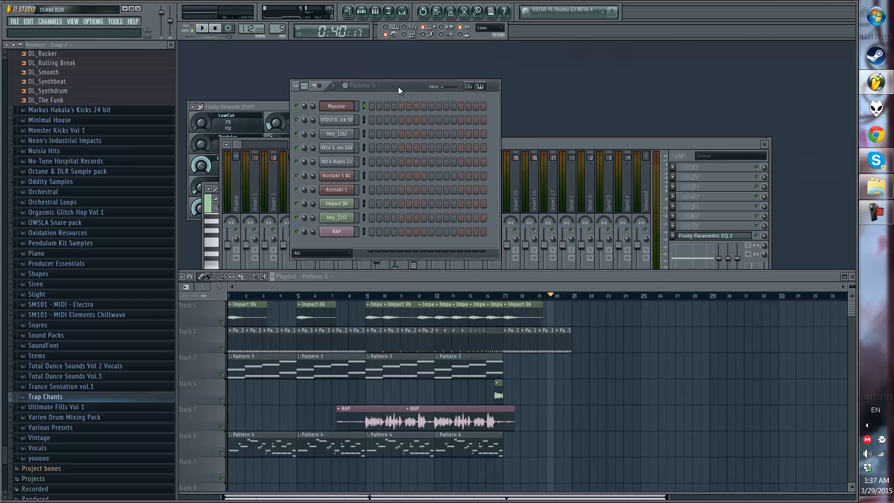
right_click(337, 104)
mouse_move(398, 208)
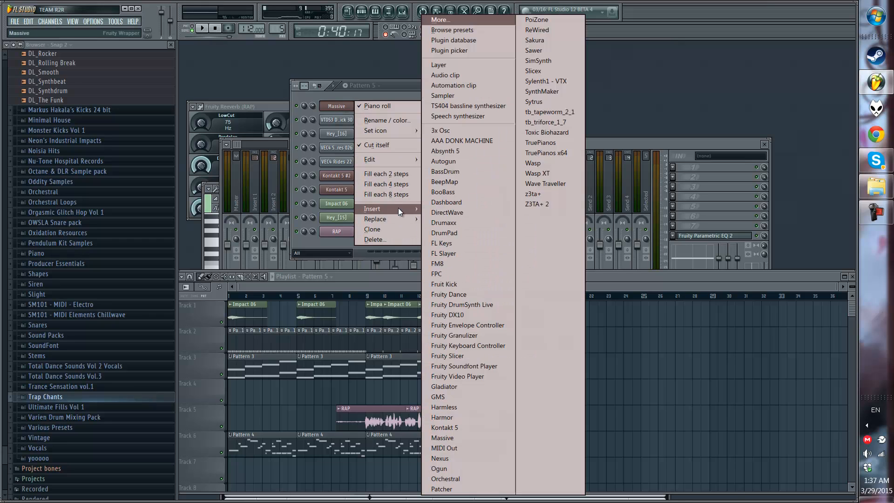
left_click(487, 437)
Step: In Massive #2's piano roll, add one-step A3 notes at steps 1, 3, 5 and 7 and a three-step A3 at step 9
right_click(342, 105)
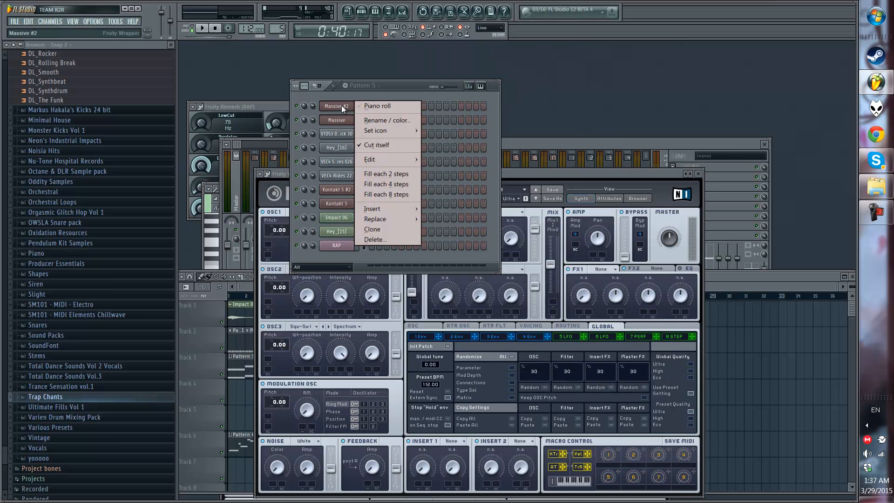
left_click(405, 107)
left_click(444, 195)
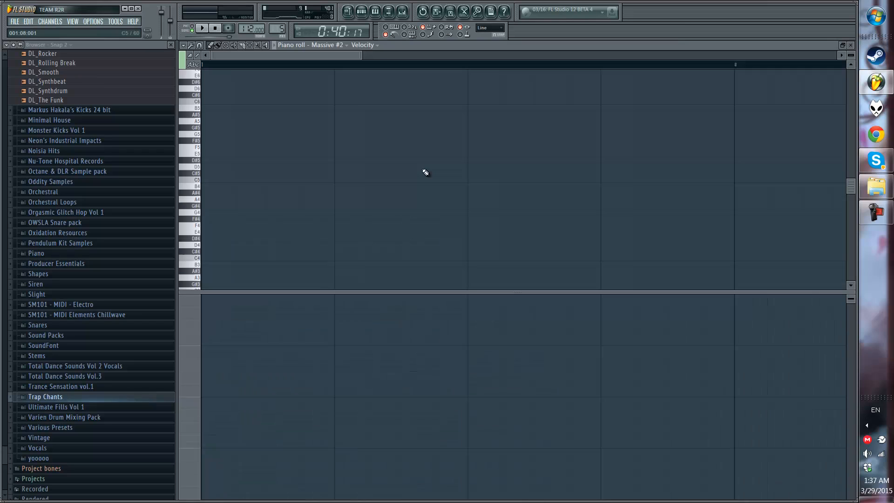
scroll(341, 69, "down", 3)
scroll(226, 207, "down", 1)
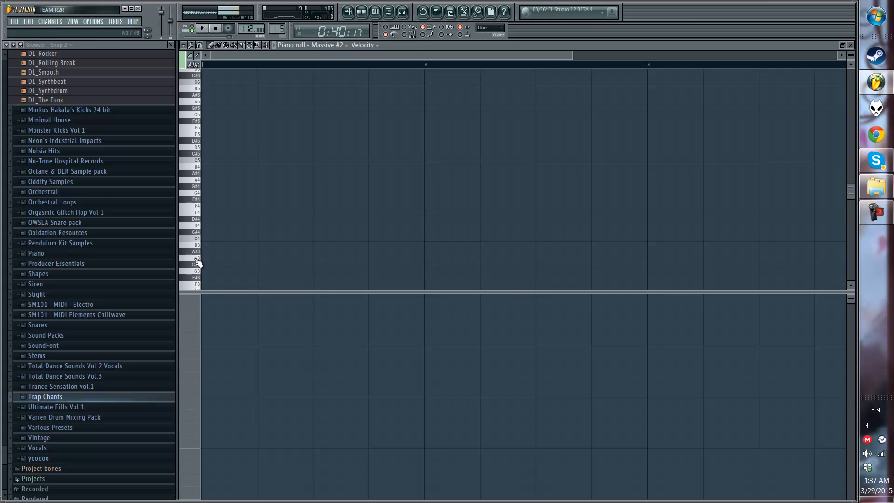
mouse_move(205, 258)
left_mouse_down()
mouse_move(421, 259)
mouse_move(202, 271)
left_mouse_up()
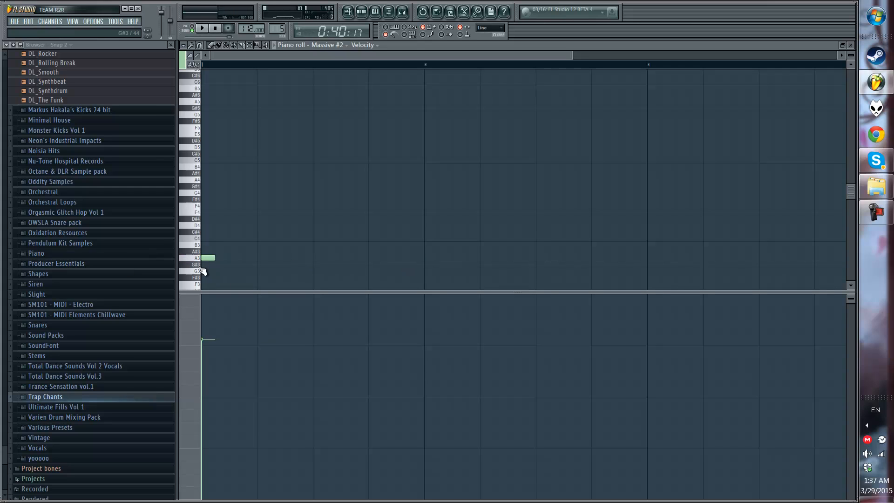
left_click(244, 258)
right_click(249, 259)
left_click(231, 259)
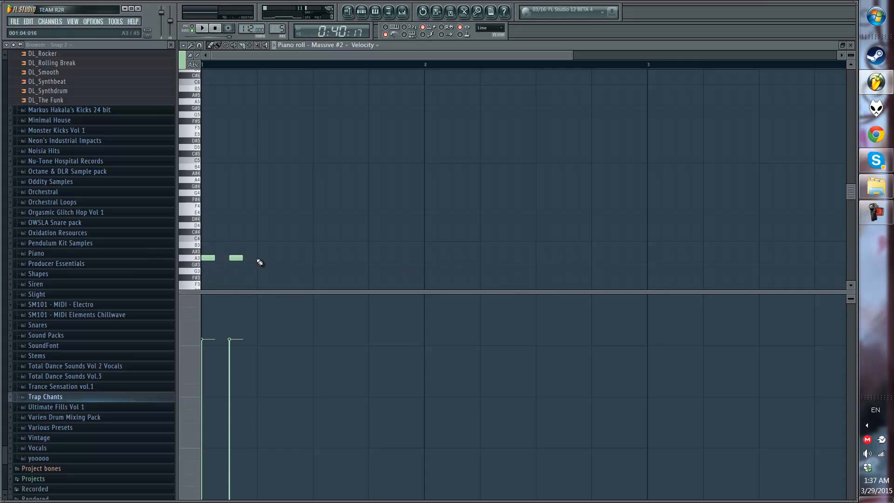
left_click(261, 259)
left_click(290, 258)
left_click(320, 257)
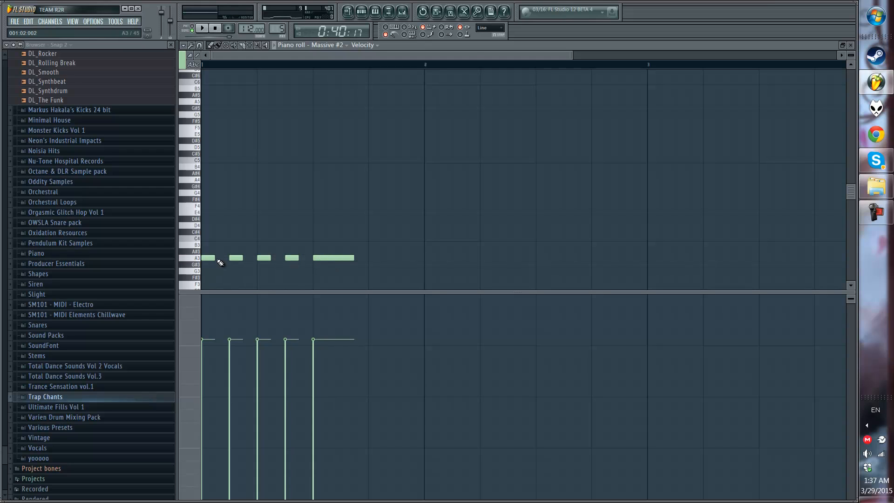
Step: Play Pattern 5 to hear Massive #2's first notes
double_click(470, 46)
left_click(335, 86)
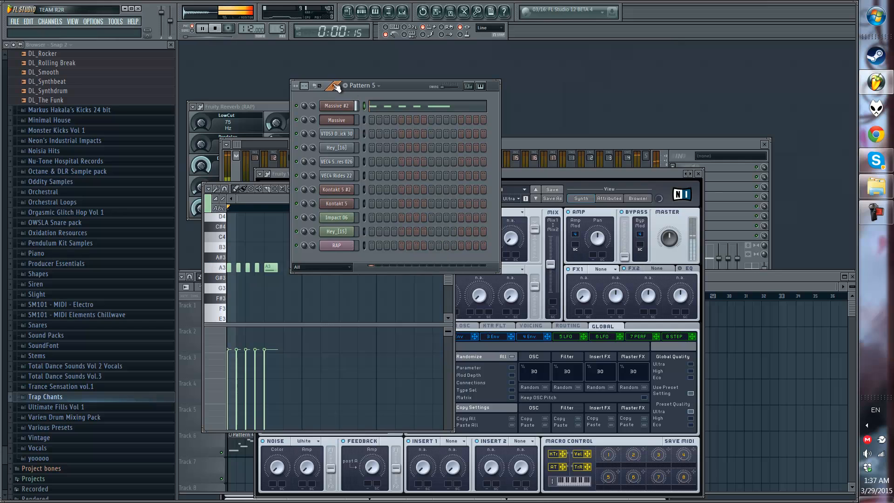
key("space")
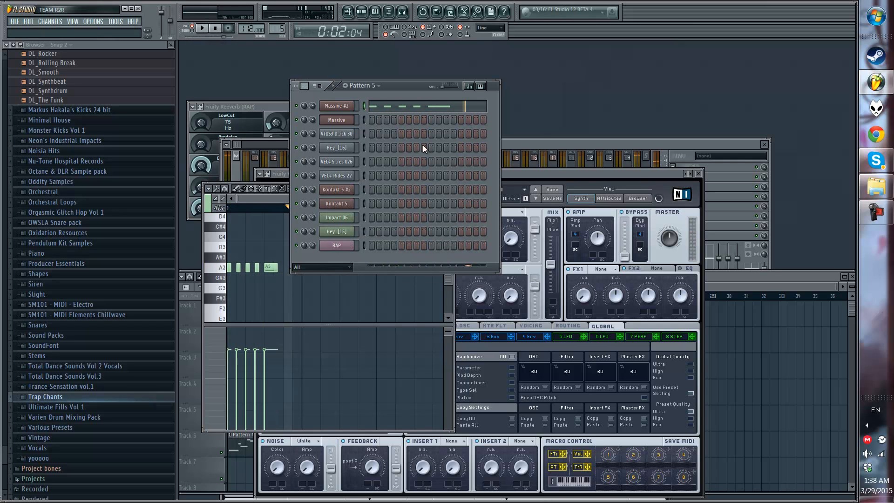
Step: Add a one-step A3 at step 13 and a three-step A3 at step 15, removing the G#3 note while Pattern 5 plays
left_click(260, 195)
double_click(435, 191)
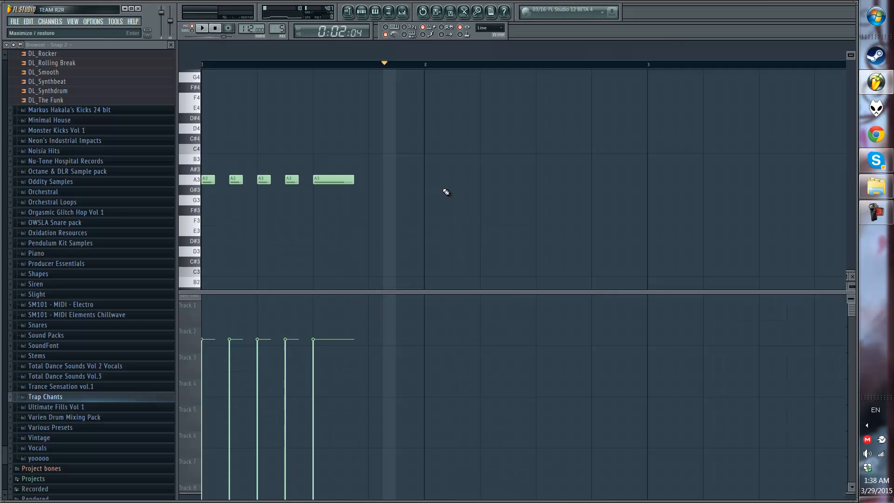
left_click(397, 179)
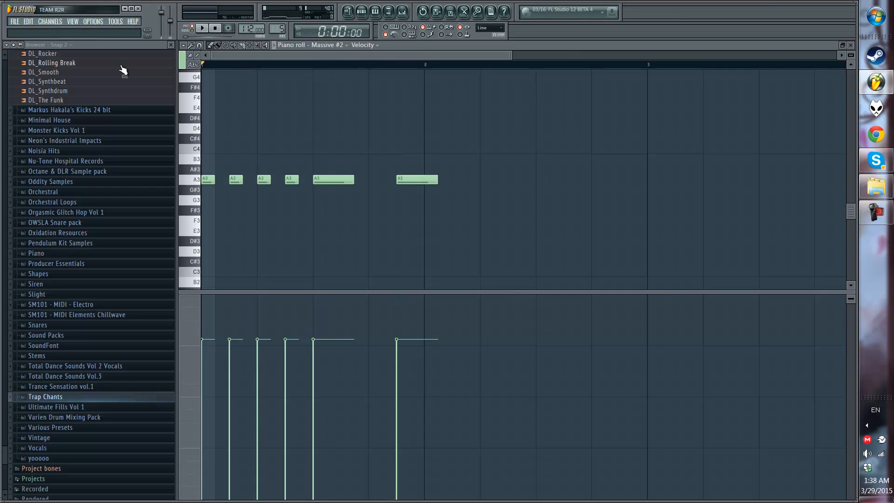
scroll(300, 64, "down", 2)
key("space")
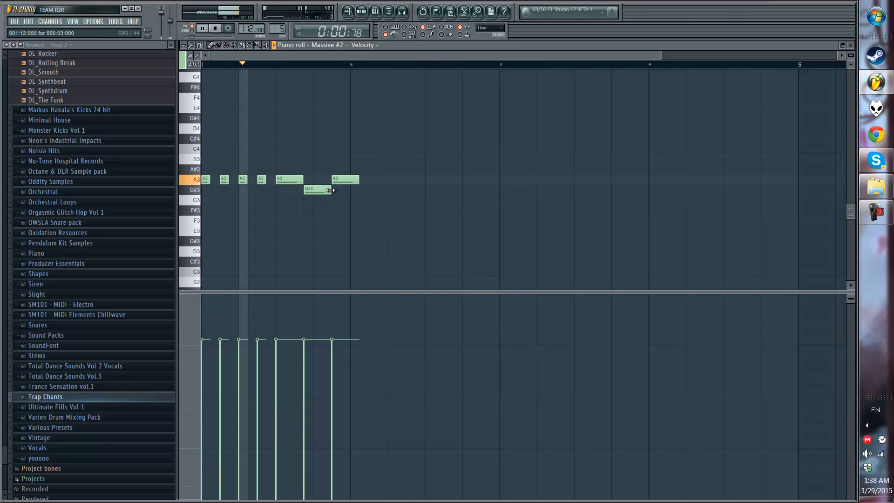
right_click(328, 192)
left_click(318, 180)
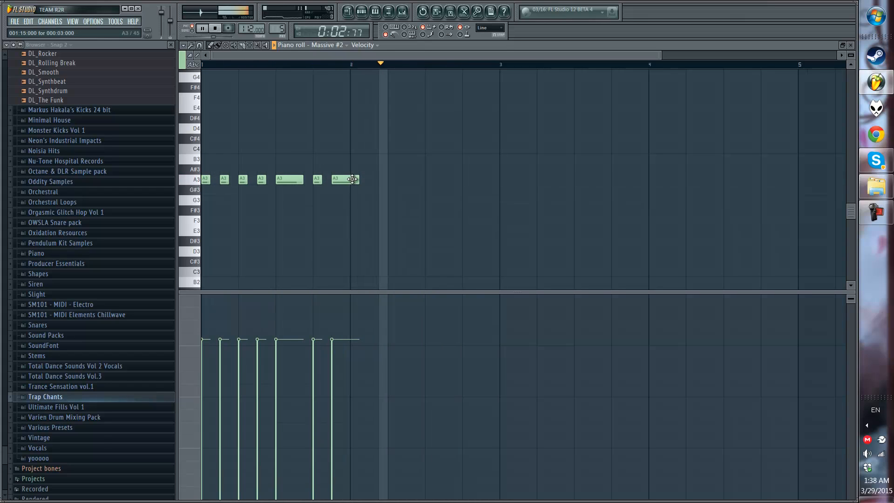
Step: Add one-step A3 notes at bar 2 steps 3, 5, 7, 9 and 11, and a four-step A3 at step 13
left_click(373, 181)
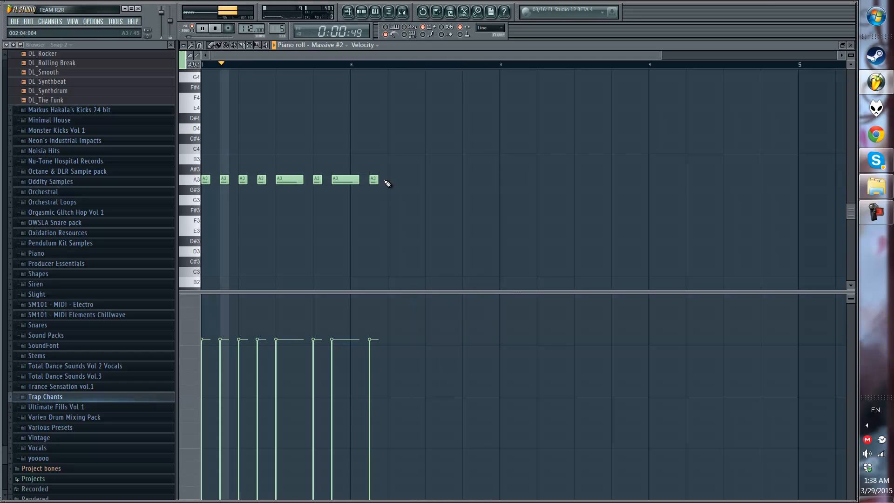
left_click(391, 180)
left_click(410, 180)
left_click(429, 180)
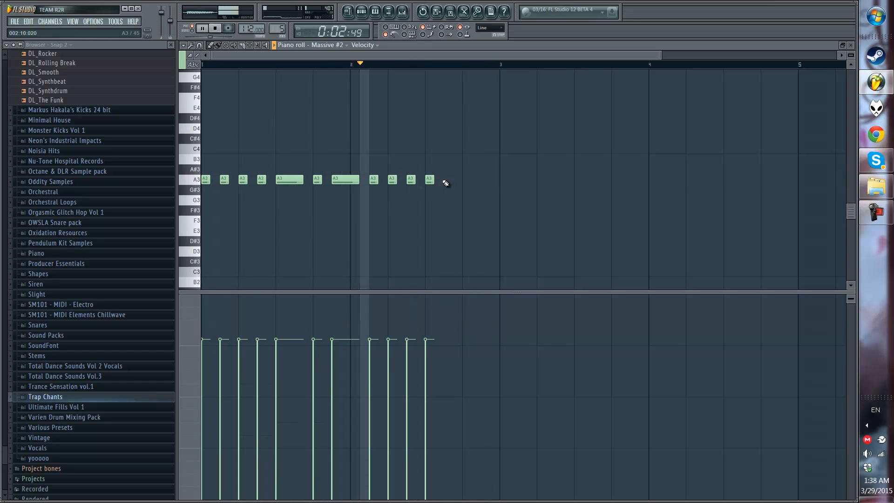
left_click(448, 180)
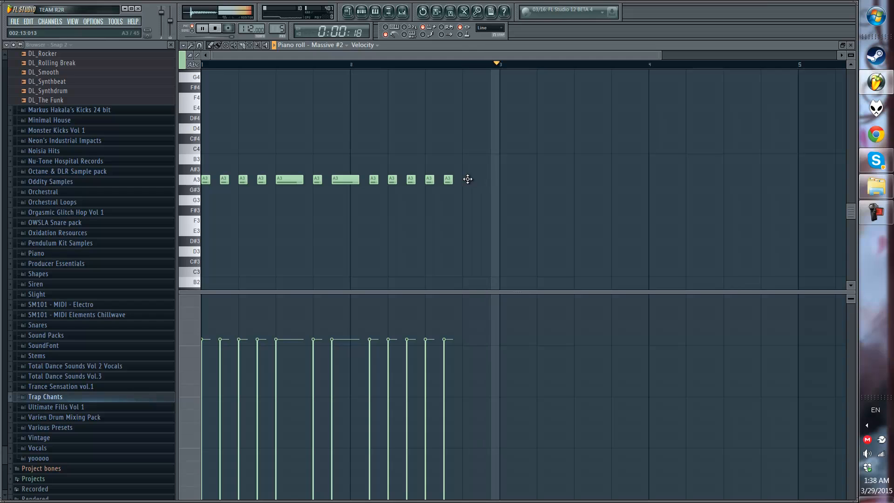
left_click(466, 180)
left_click_drag(468, 181, 499, 181)
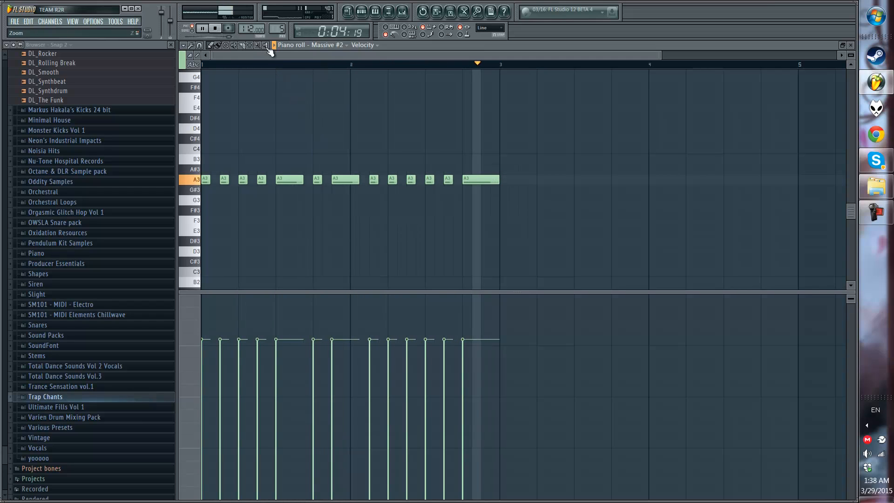
Step: Stop playback and shorten the A3 note at bar 1 step 13 to about half a step
key("space")
scroll(315, 72, "up", 8)
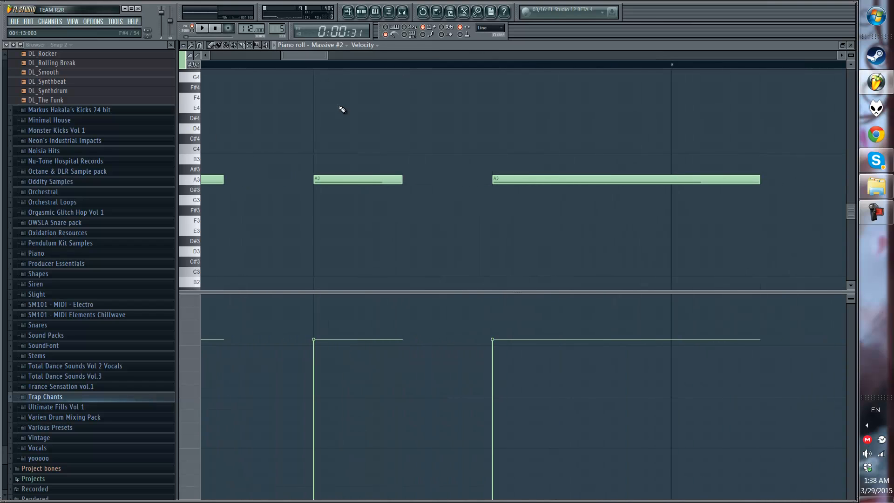
left_click_drag(400, 178, 361, 178)
scroll(393, 66, "down", 8)
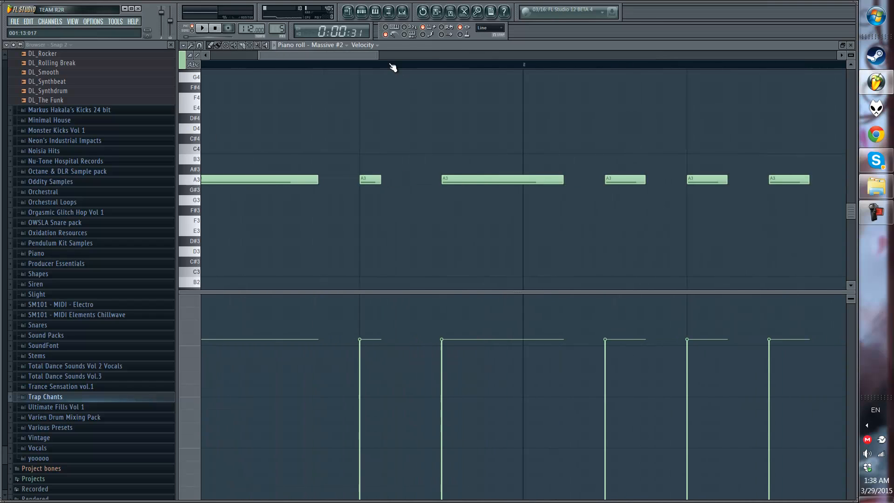
Step: Open Massive #2's synth interface with Pattern 5 playing and move it so the whole synth is clear of other windows
double_click(410, 49)
left_click(333, 107)
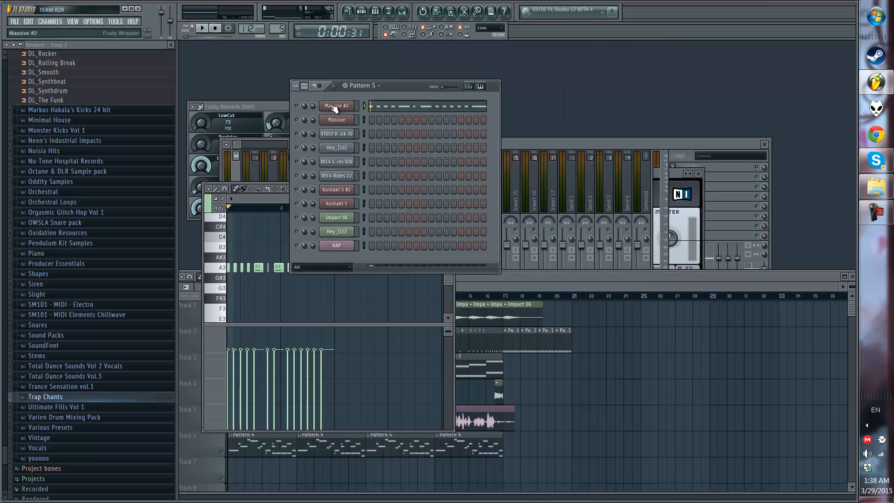
left_click(332, 106)
left_click(339, 86)
key("space")
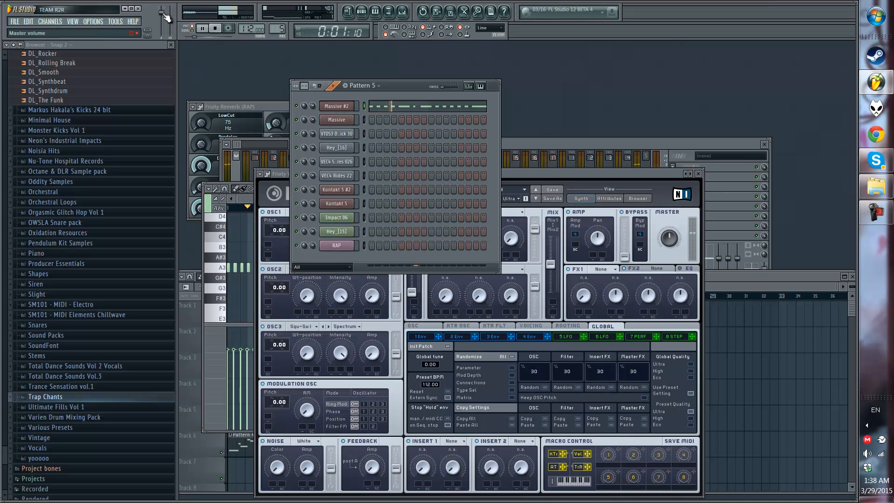
left_click(561, 176)
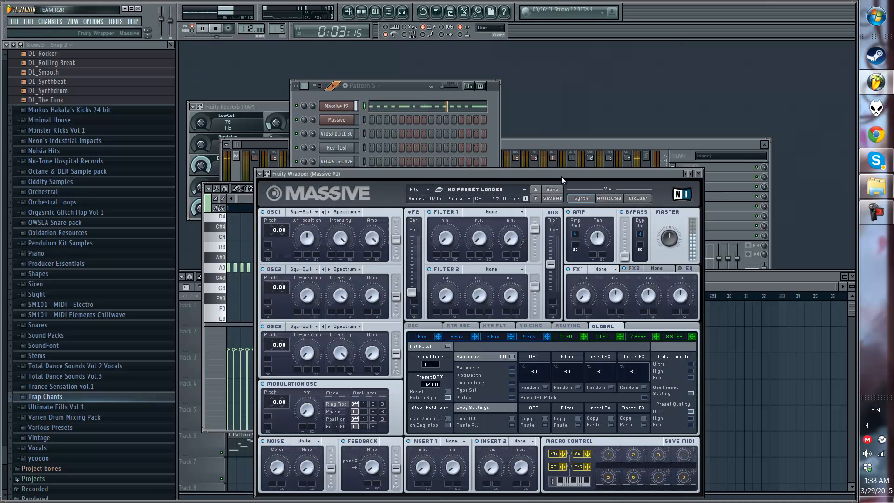
left_click_drag(560, 176, 554, 95)
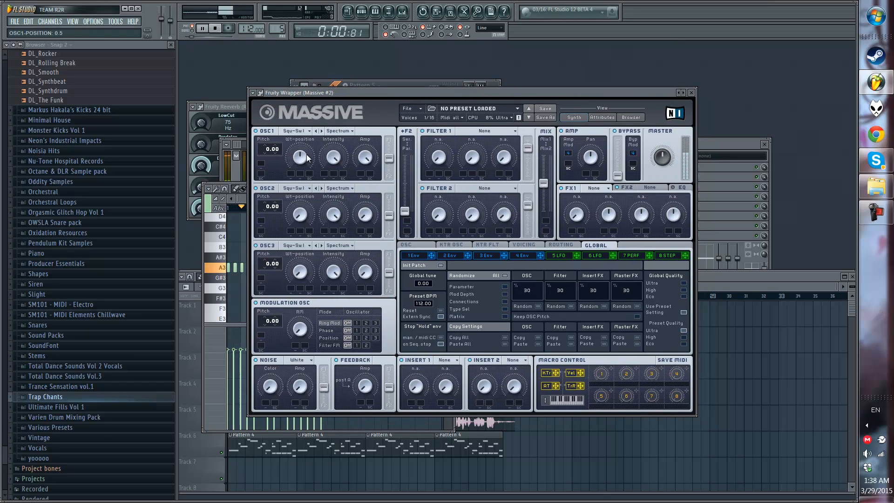
Step: Start a new sound in Massive #2, with OSC1 set to Silver and OSC2 to Modern Talking at wavetable position about 0.71
left_click(420, 109)
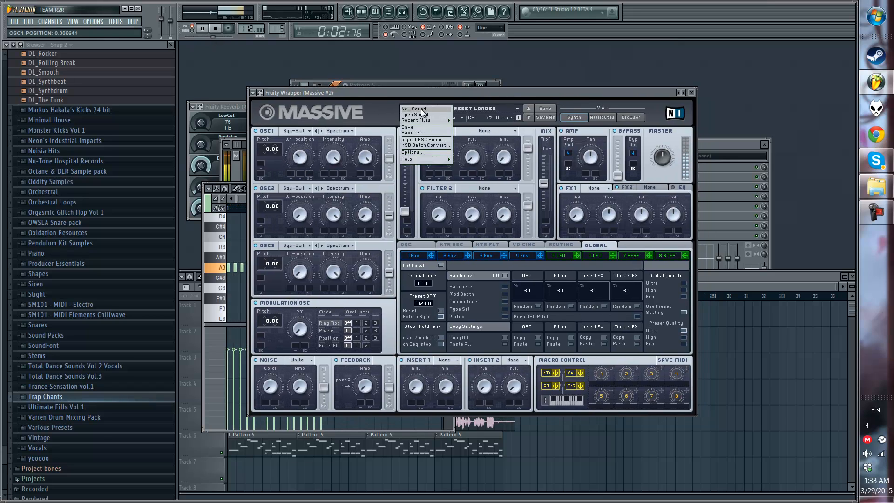
left_click(412, 115)
left_click(298, 133)
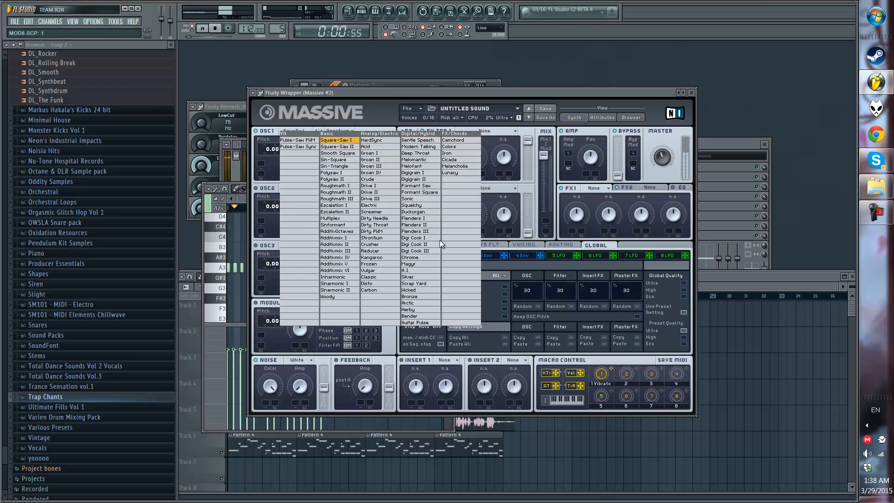
left_click(424, 278)
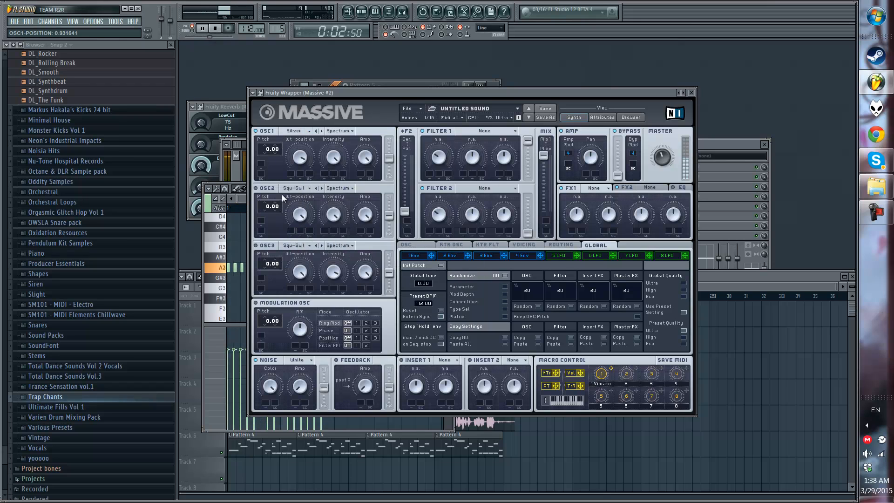
left_click(294, 188)
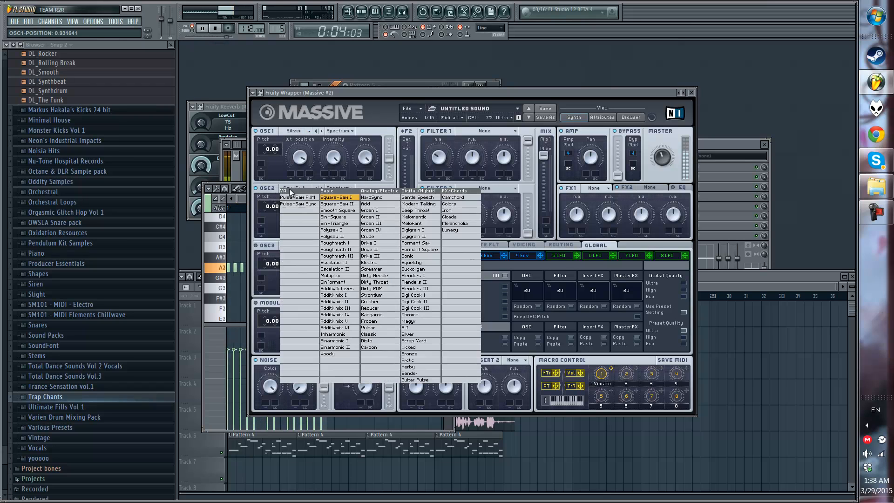
left_click(403, 203)
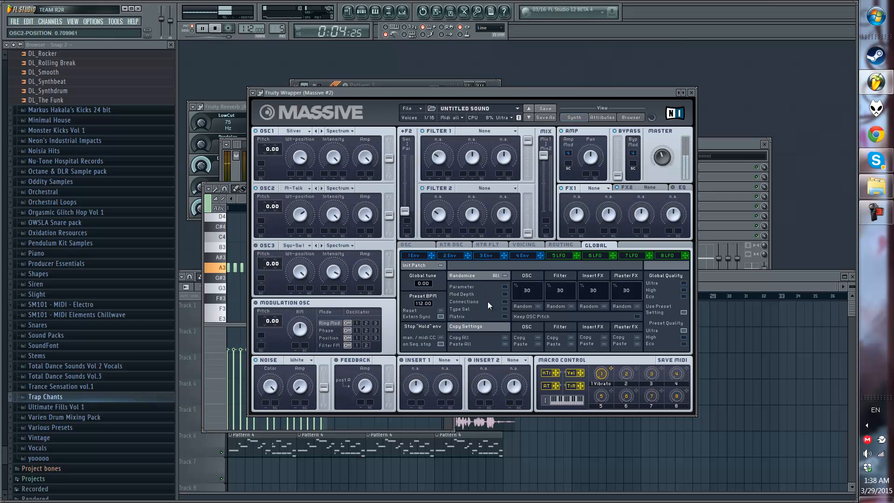
Step: Modulate the wavetable positions of OSC2 and OSC1 with LFO 5, tempo-synced at a 1/16 ratio
left_click(556, 255)
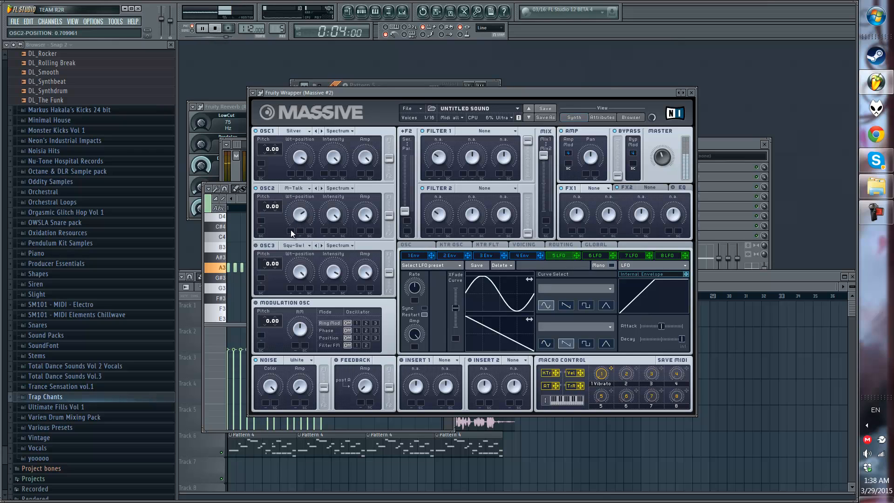
left_click_drag(577, 256, 291, 196)
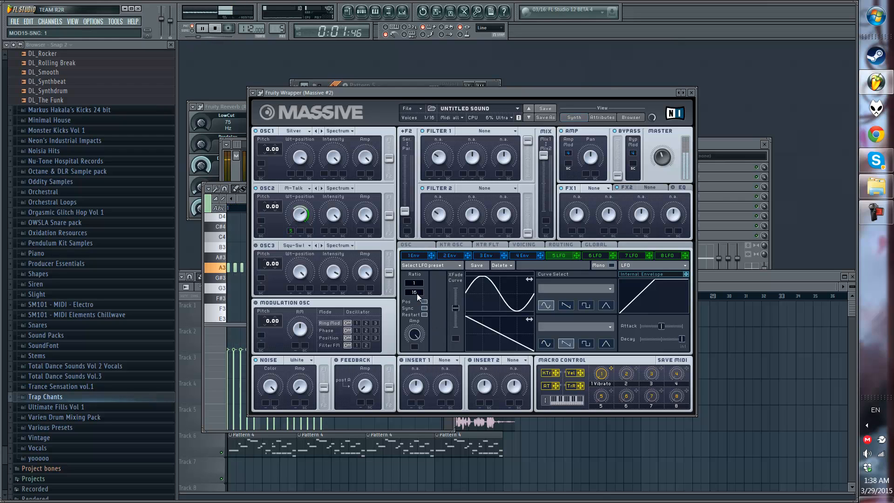
left_click(424, 308)
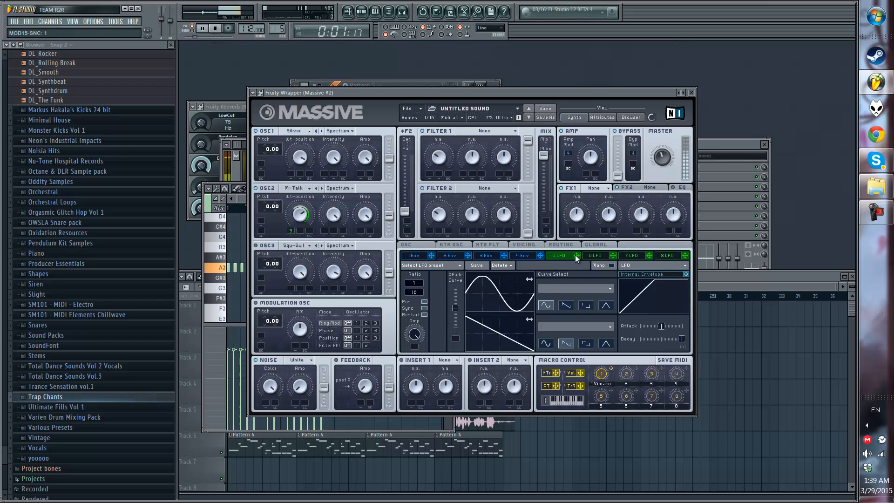
left_click_drag(576, 258, 309, 193)
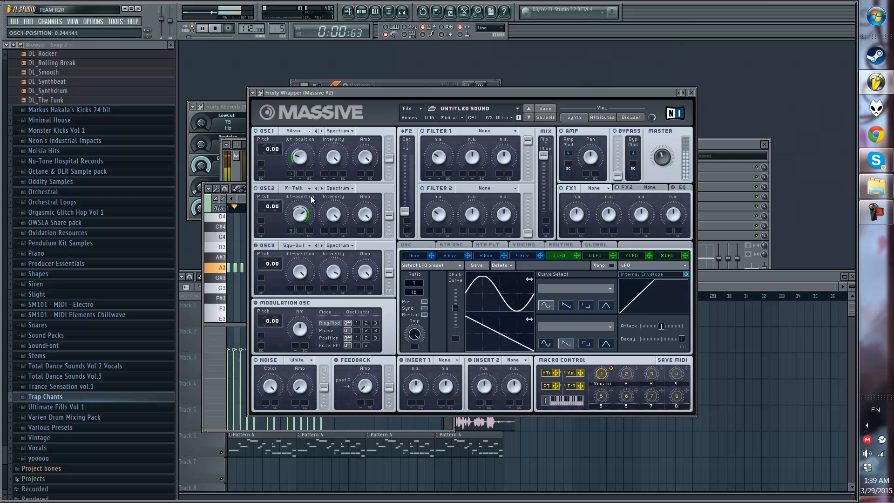
Step: Set OSC3 to the A.I. wavetable, modulate its wavetable position with LFO 5, and set that position to about 0.64
left_click(298, 246)
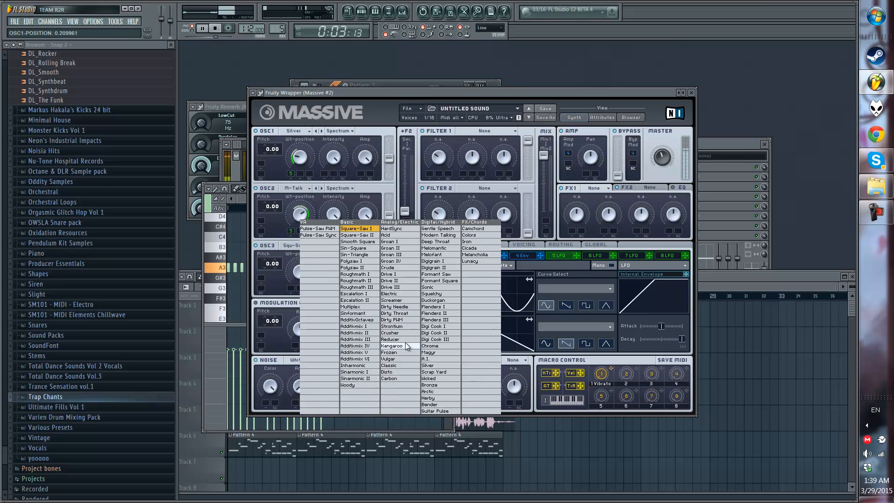
left_click(438, 359)
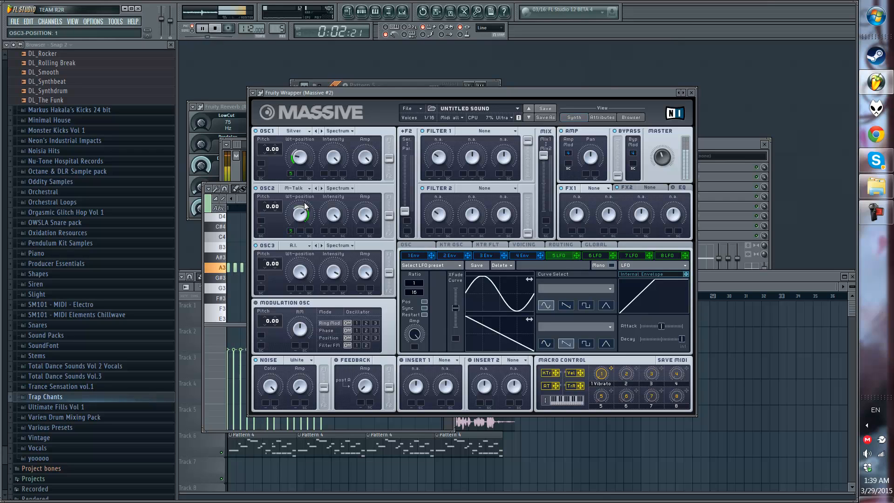
left_click_drag(576, 255, 300, 321)
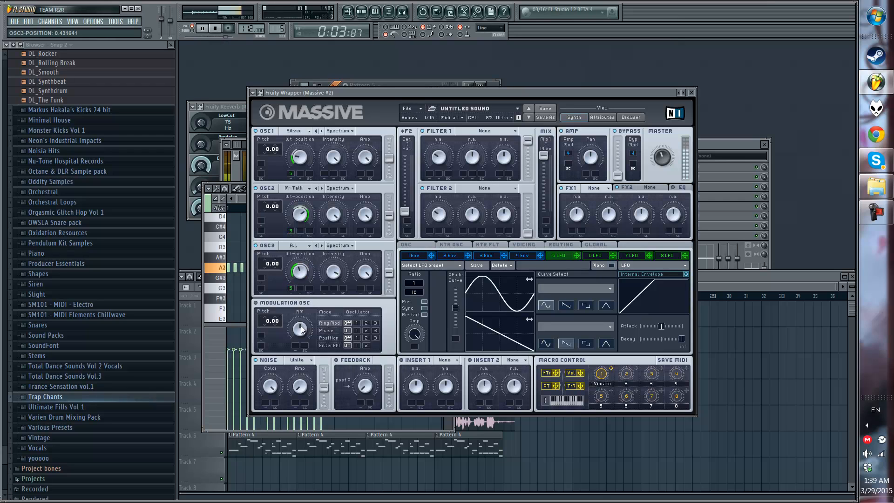
left_click_drag(300, 271, 301, 256)
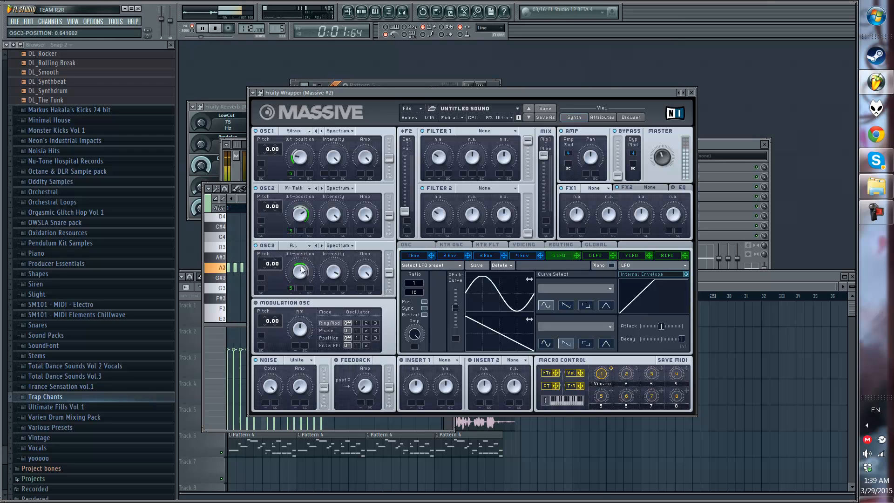
Step: Set Filter 1 to Bandpass after trying Double Notch, with LFO 5 modulating its cutoff and the cutoff at about 0.69
left_click(484, 131)
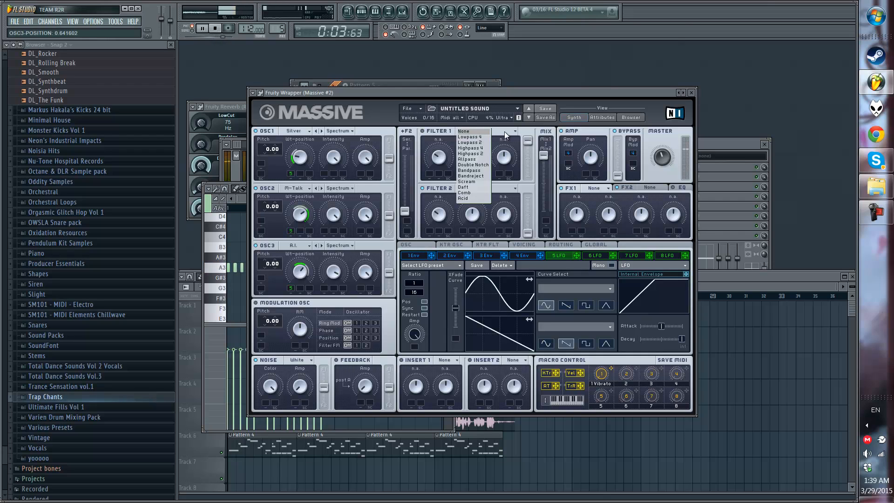
left_click(472, 164)
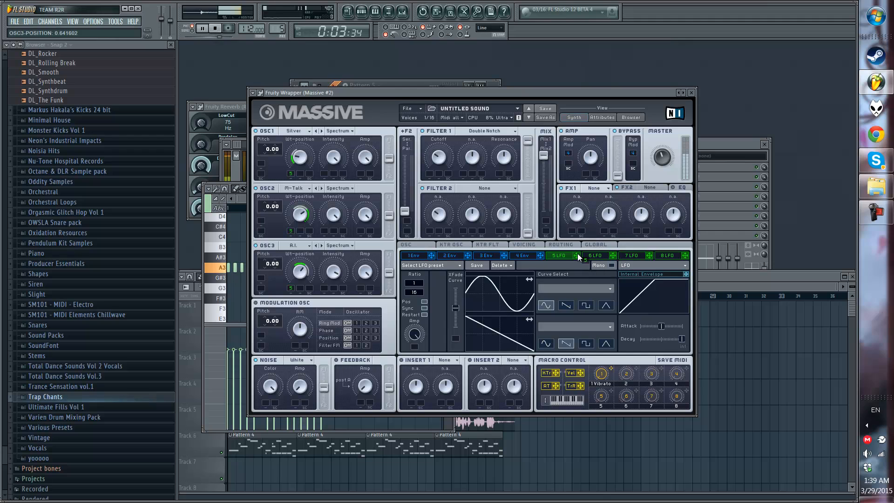
left_click_drag(436, 176, 435, 175)
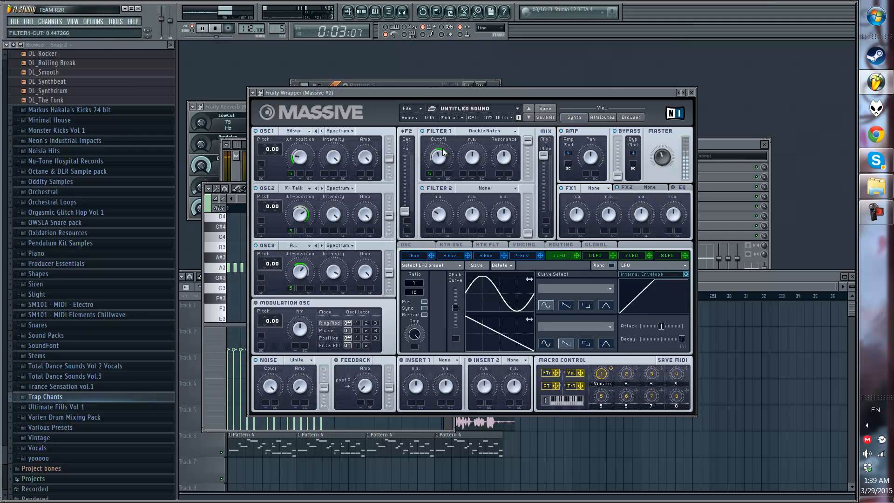
left_click(498, 132)
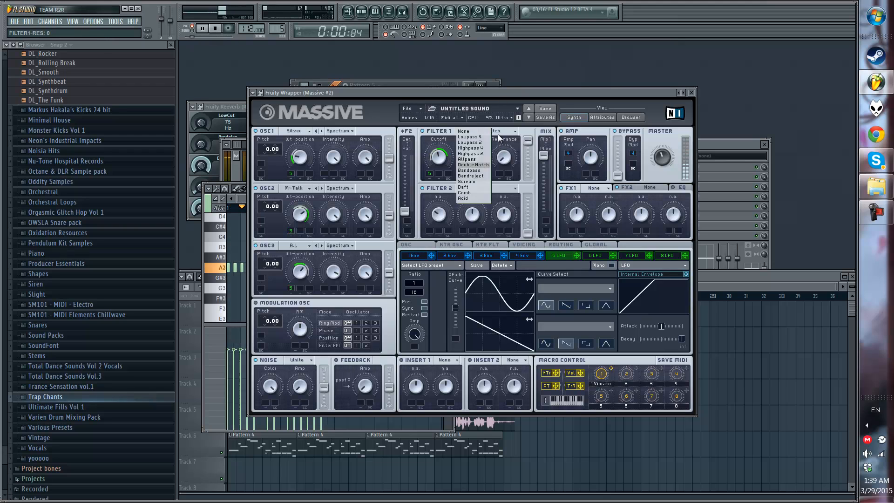
left_click(484, 170)
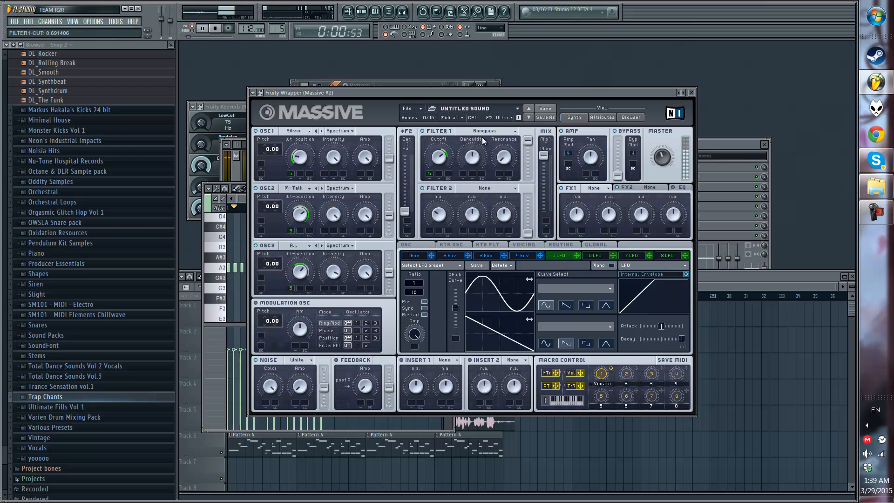
Step: Set Insert 1 to Sample & Hold, adjust its knobs and the noise amp to about 0.45, and close Massive #2
left_click(446, 360)
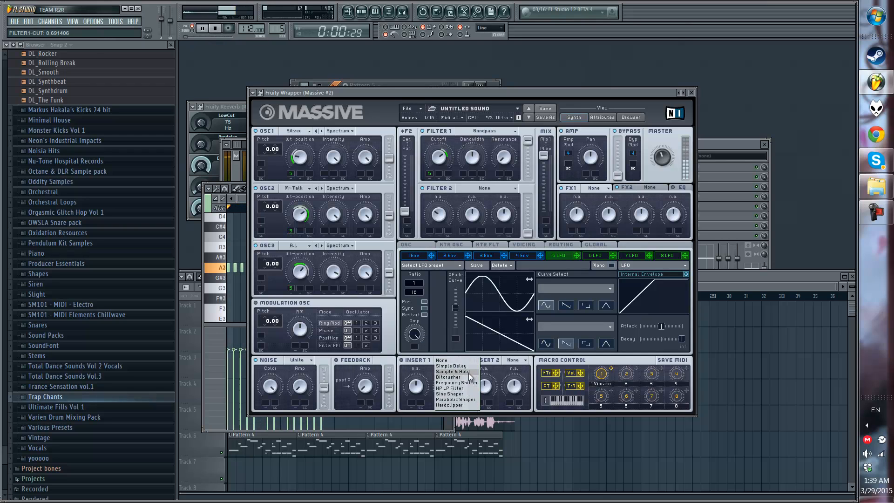
left_click(468, 371)
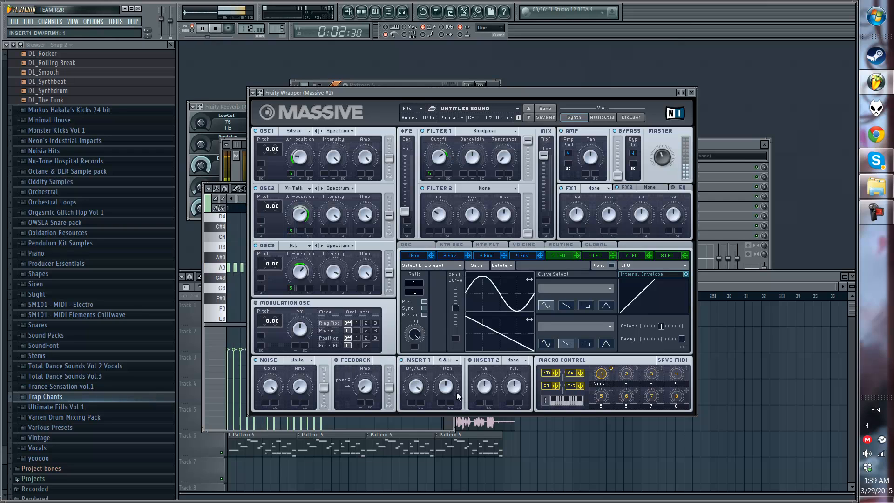
mouse_move(419, 386)
left_mouse_down()
mouse_move(420, 403)
mouse_move(423, 390)
left_mouse_up()
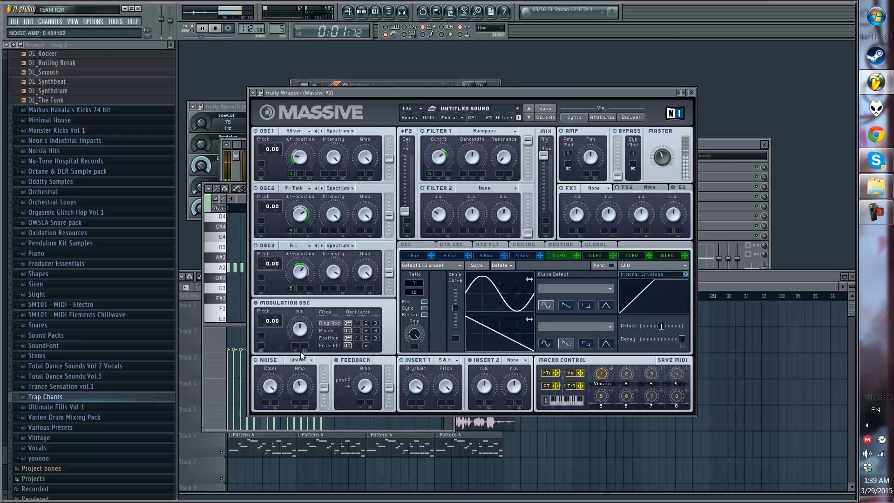
left_click(690, 93)
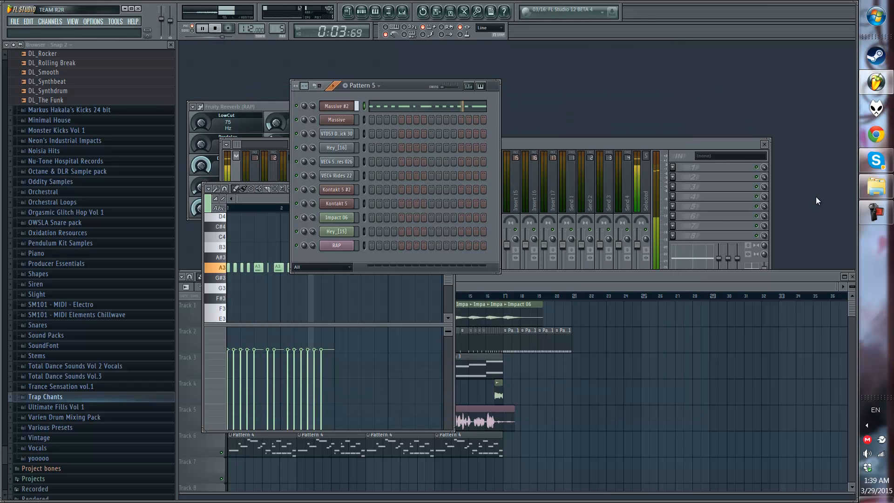
Step: Stop playback and place two Pattern 5 clips on playlist Track 7, at bars 17 and 19
left_click(798, 276)
key("space")
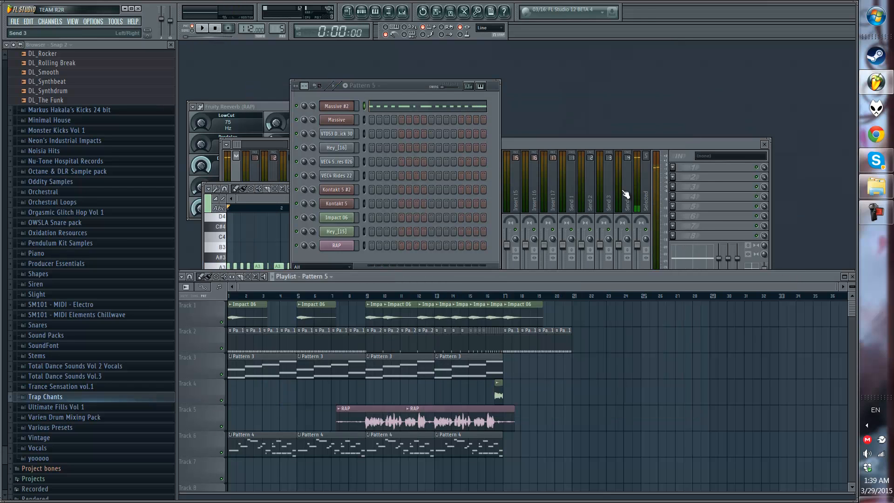
double_click(588, 279)
left_click(505, 241)
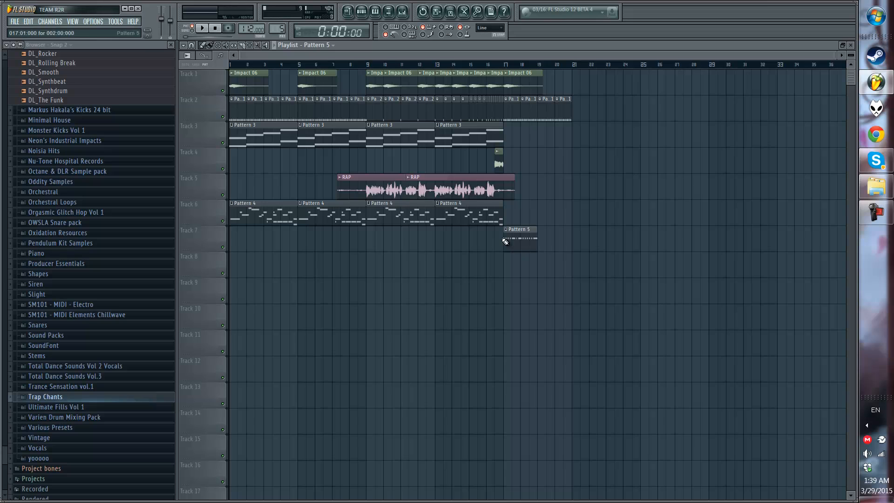
left_click(542, 244)
scroll(550, 73, "down", 1)
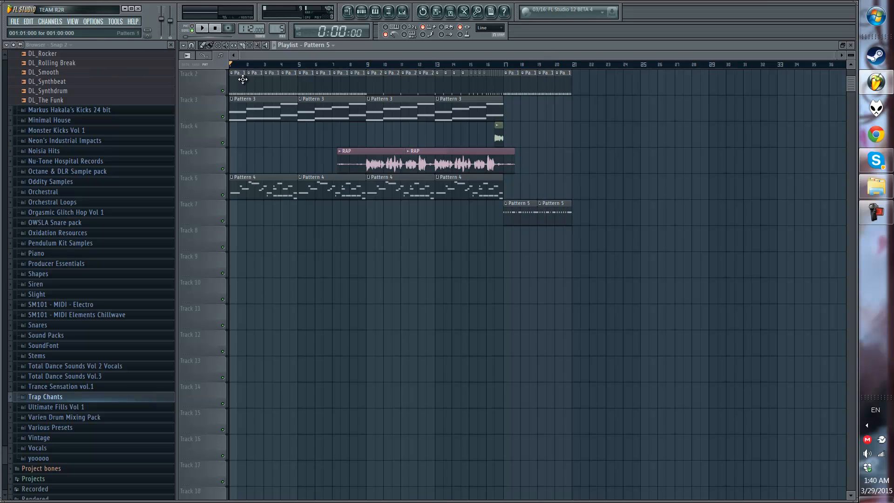
Step: Play the arrangement from bar 1 through the Pattern 5 drop at bars 17 to 20, and stop playback
left_click(277, 45)
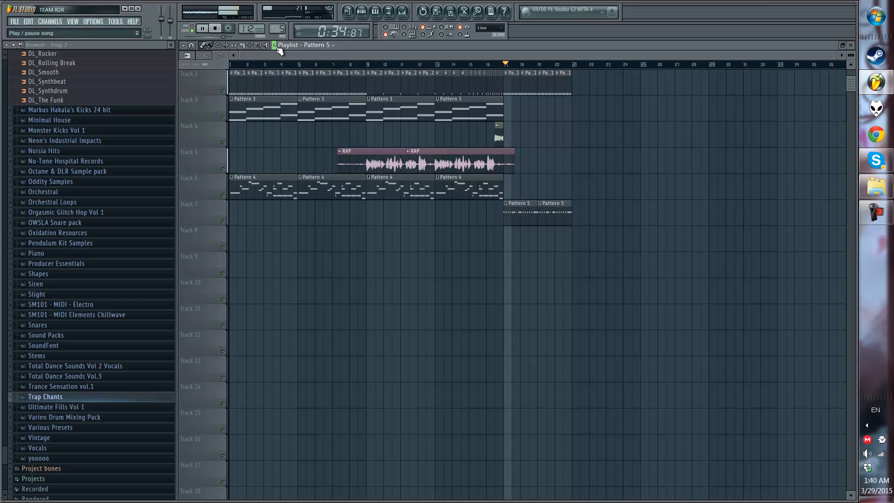
scroll(559, 66, "up", 4)
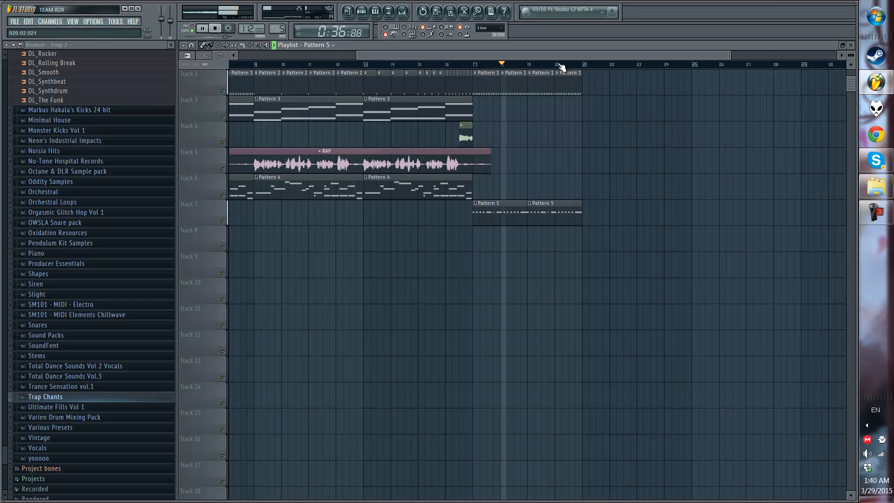
scroll(560, 66, "up", 3)
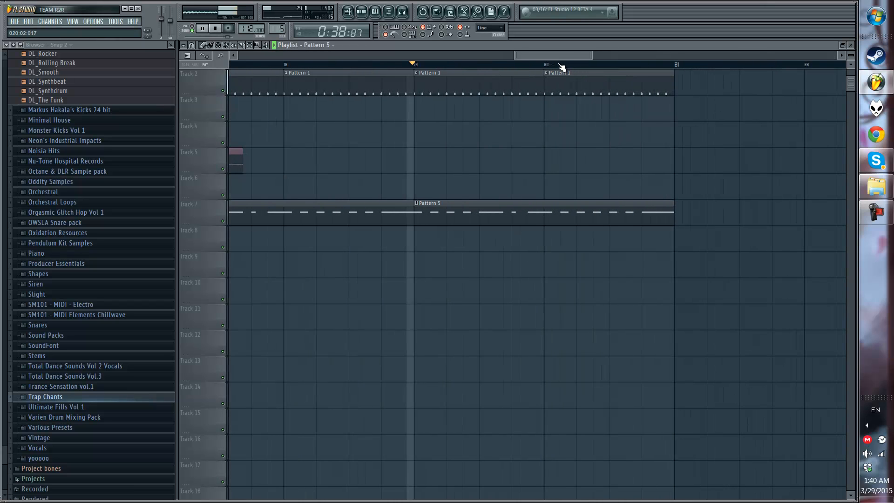
left_click(274, 45)
left_click_drag(552, 54, 510, 54)
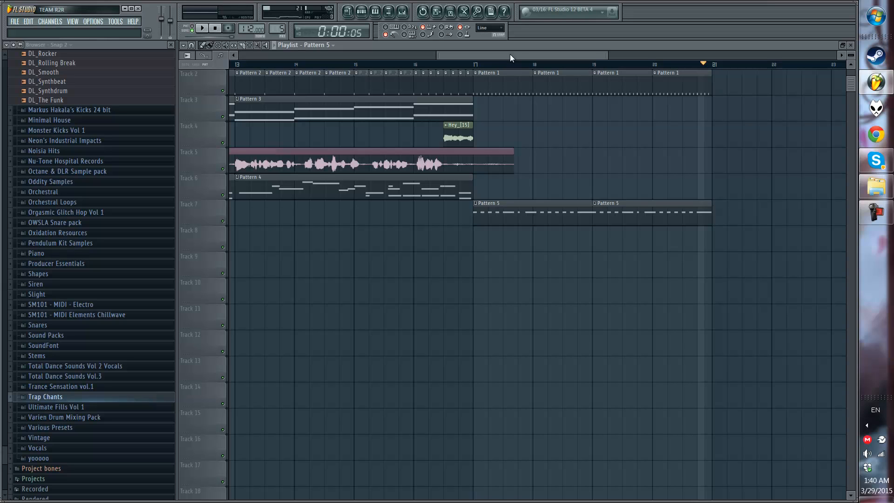
left_click_drag(510, 54, 516, 54)
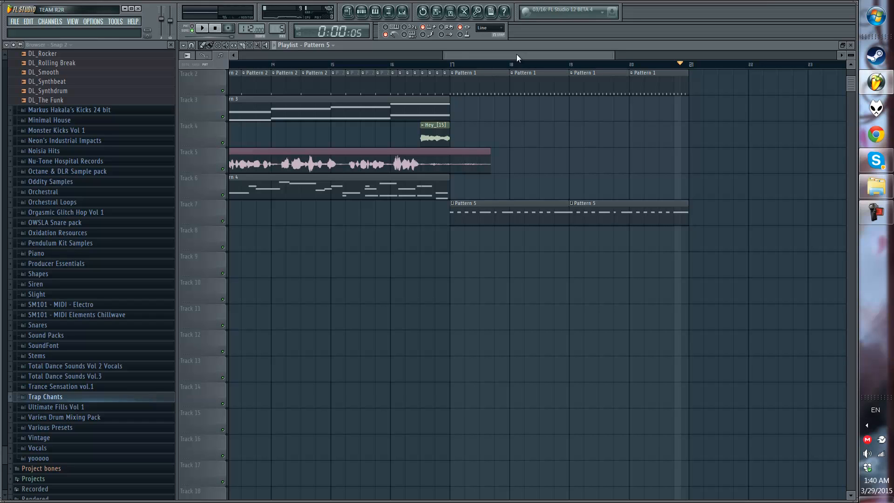
left_click_drag(516, 54, 551, 54)
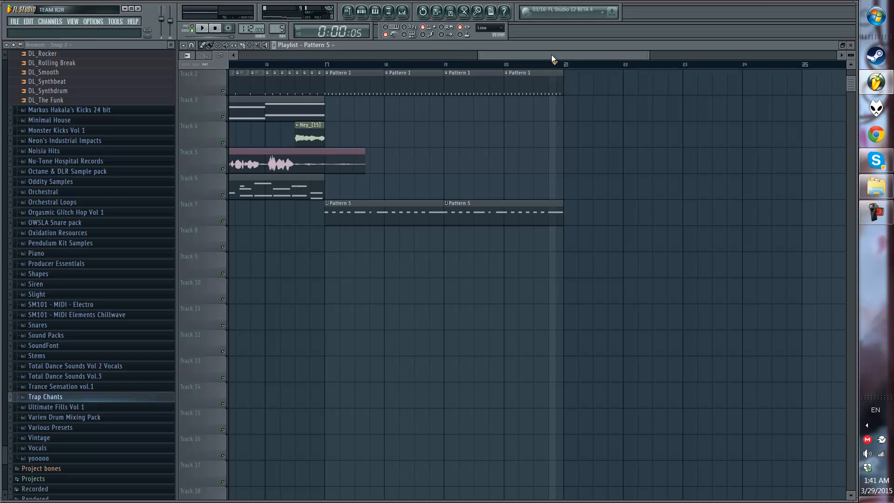
left_click_drag(551, 55, 527, 57)
left_click_drag(520, 54, 544, 52)
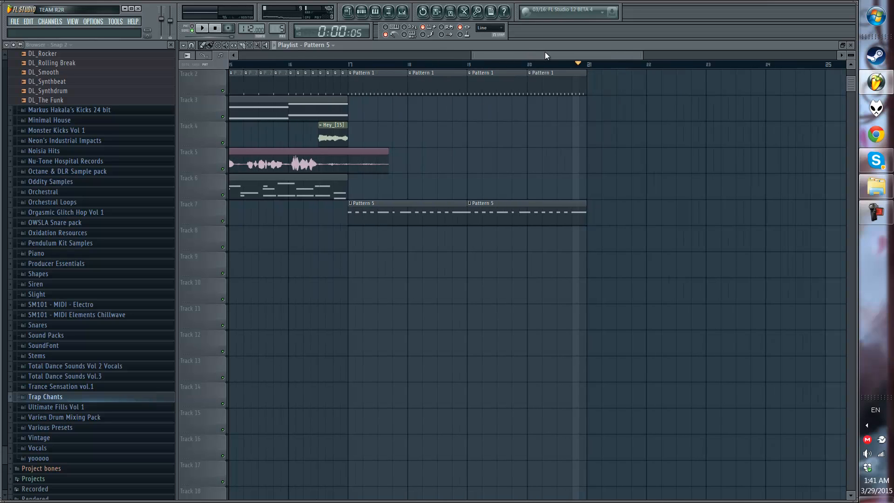
mouse_move(545, 52)
left_mouse_down()
mouse_move(402, 66)
mouse_move(547, 67)
left_mouse_up()
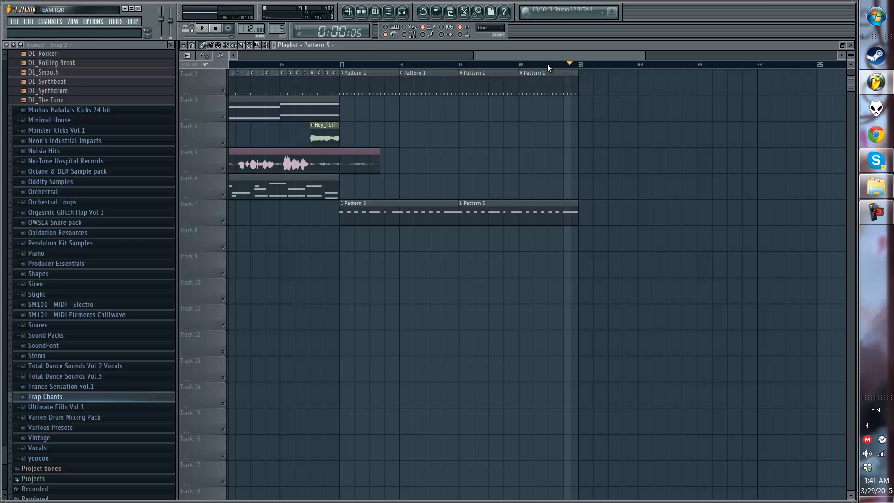
scroll(547, 68, "left", 7)
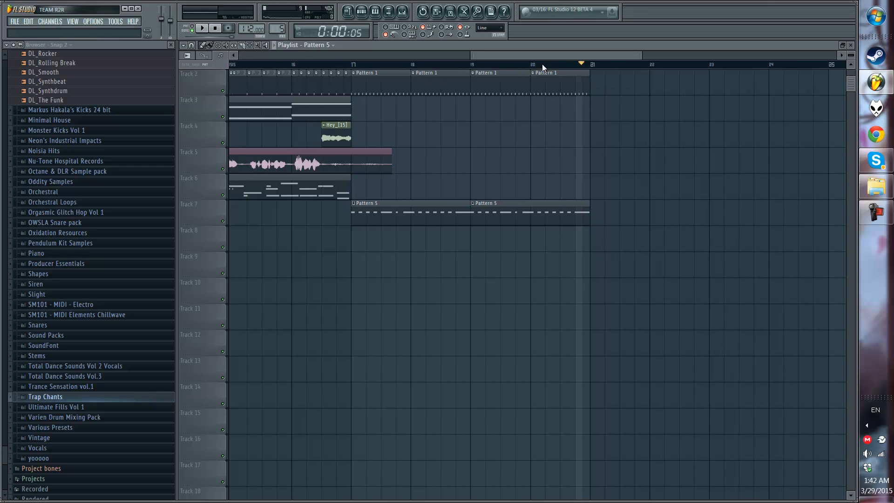
scroll(447, 69, "left", 8)
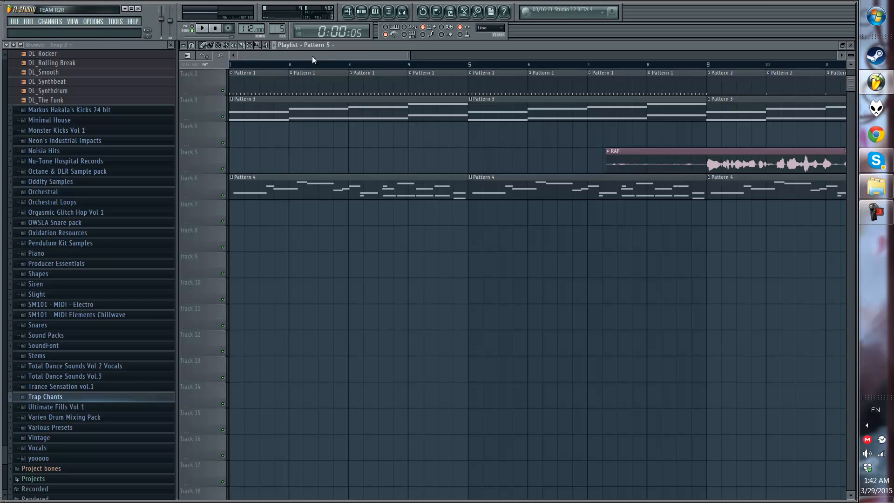
left_click_drag(298, 57, 551, 60)
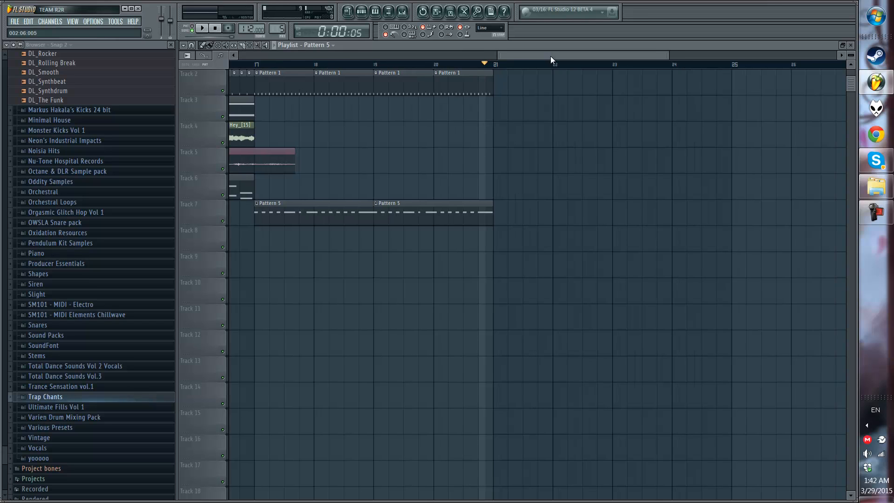